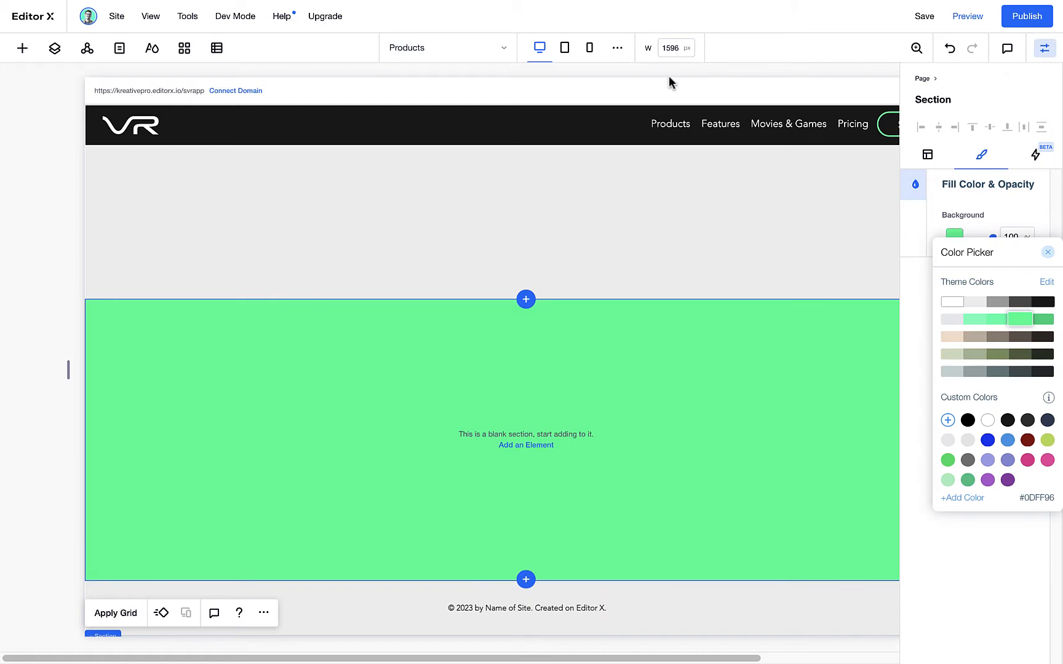
# Rename the green blank section above the footer as SIGNUP in the page's layer list
pyautogui.click(53, 52)
pyautogui.click(53, 47)
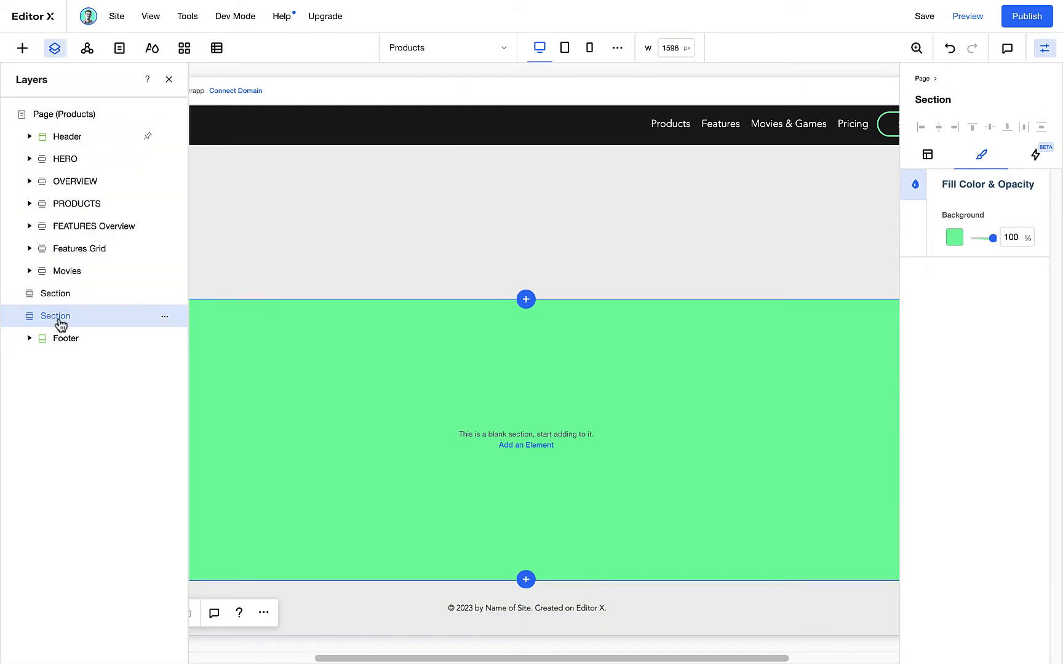
pyautogui.doubleClick(60, 320)
pyautogui.write('SIGNUP')
pyautogui.press('Return')
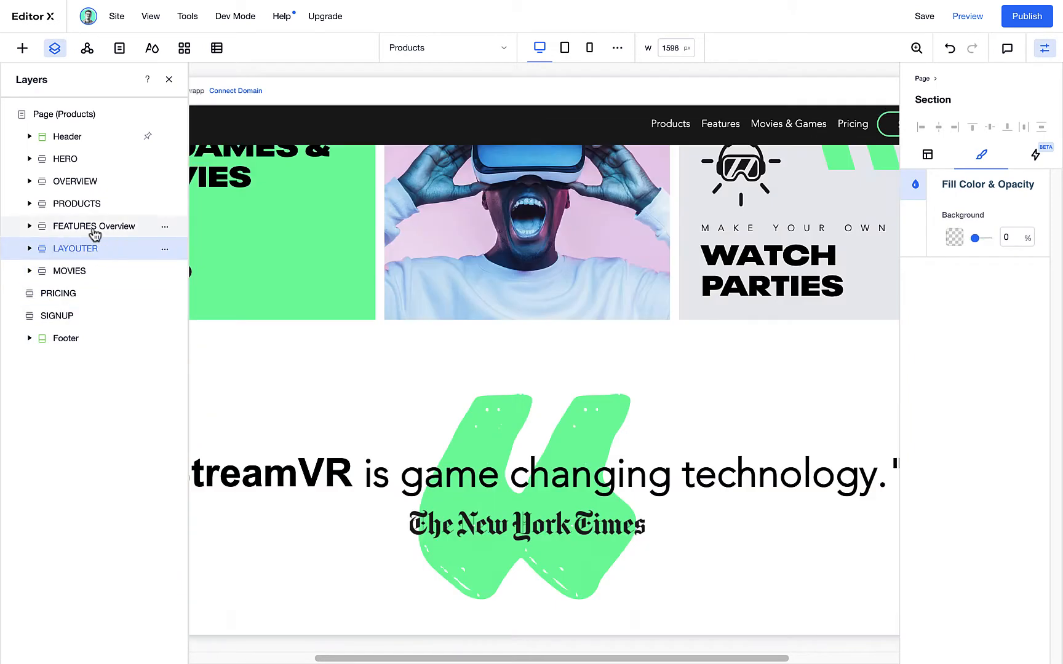
# Rename the other blank section PRICING, Movies as MOVIES, Features Grid as LAYOUTER and FEATURES Overview as FEATURES
pyautogui.doubleClick(94, 233)
pyautogui.write('FEATURES')
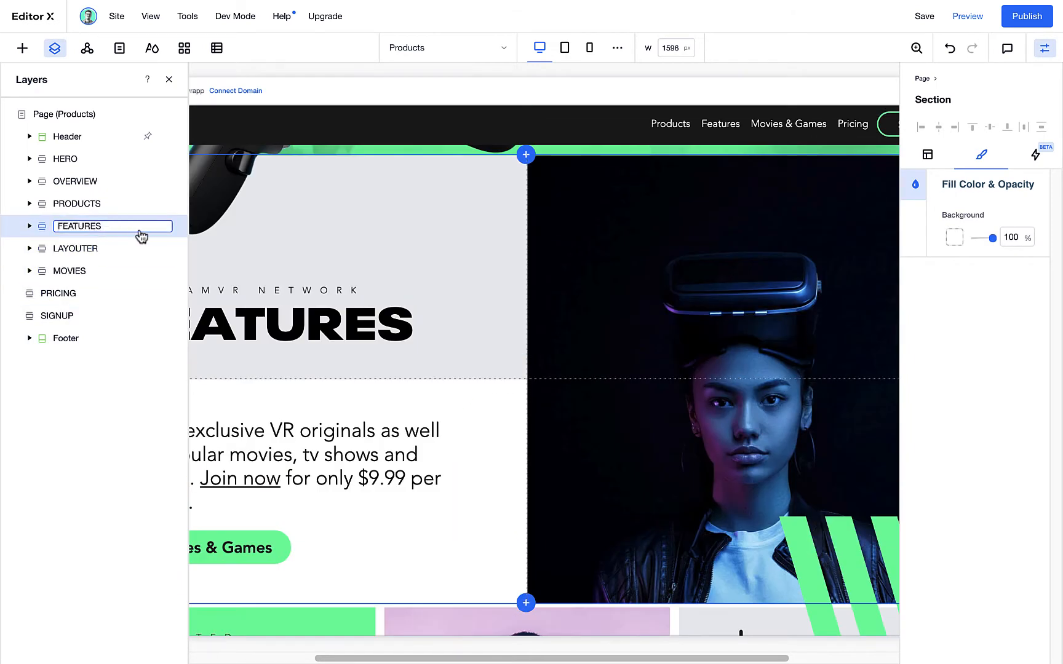
pyautogui.press('Return')
# Set the PRICING section's minimum height to 1600 px
pyautogui.click(91, 294)
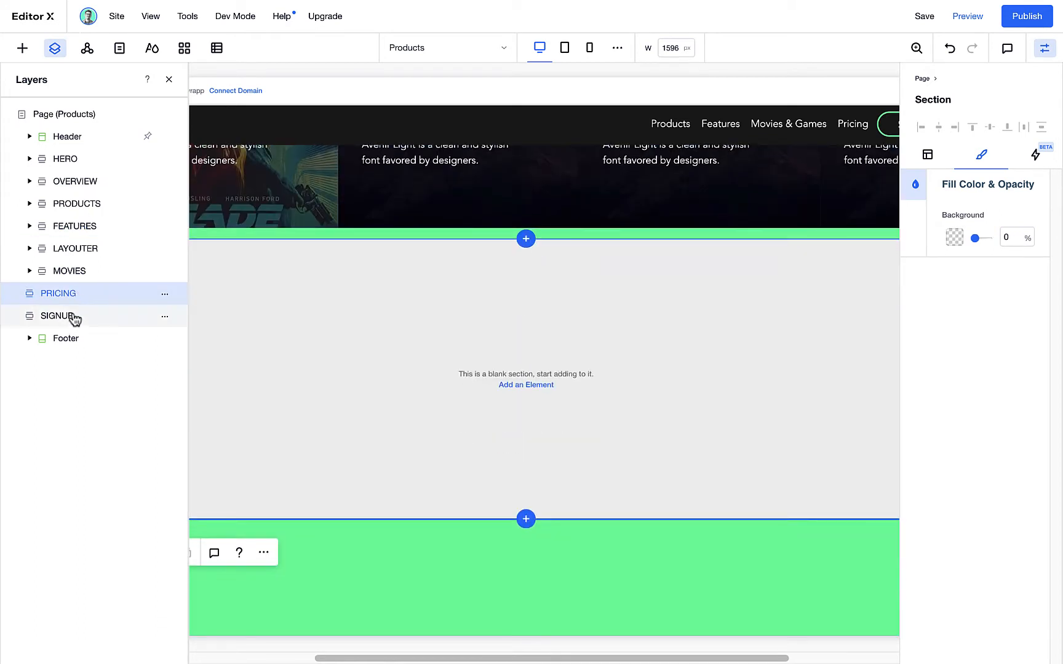
pyautogui.click(73, 316)
pyautogui.click(81, 294)
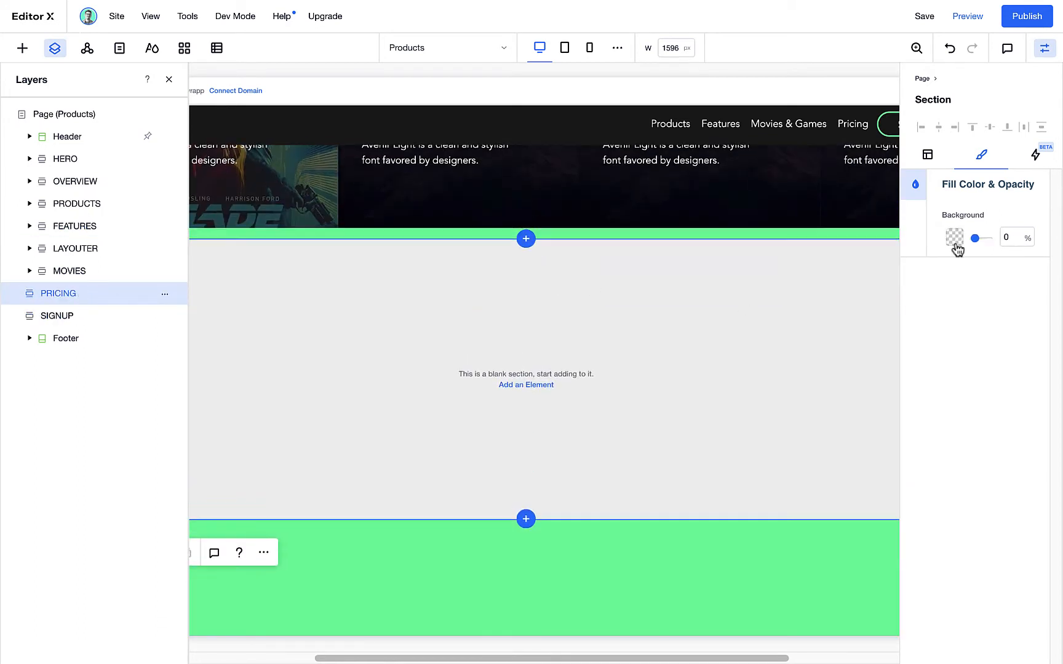
pyautogui.click(930, 156)
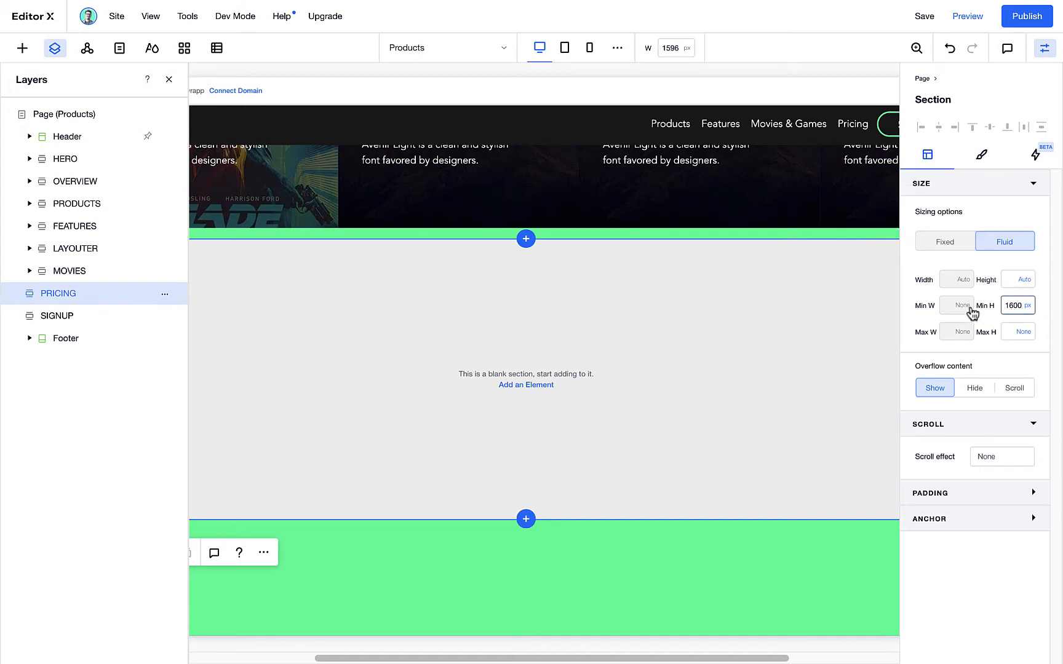
pyautogui.press('Return')
# Fill the PRICING section's background with the dark grey theme colour at 100% opacity
pyautogui.click(982, 156)
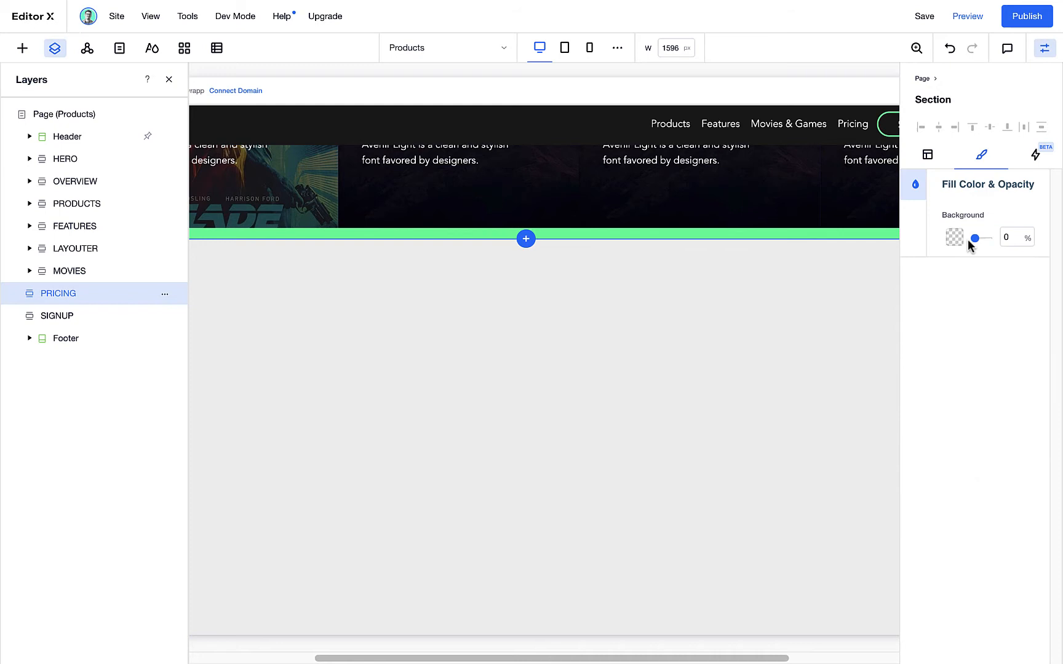
pyautogui.click(954, 245)
pyautogui.click(995, 309)
pyautogui.click(976, 320)
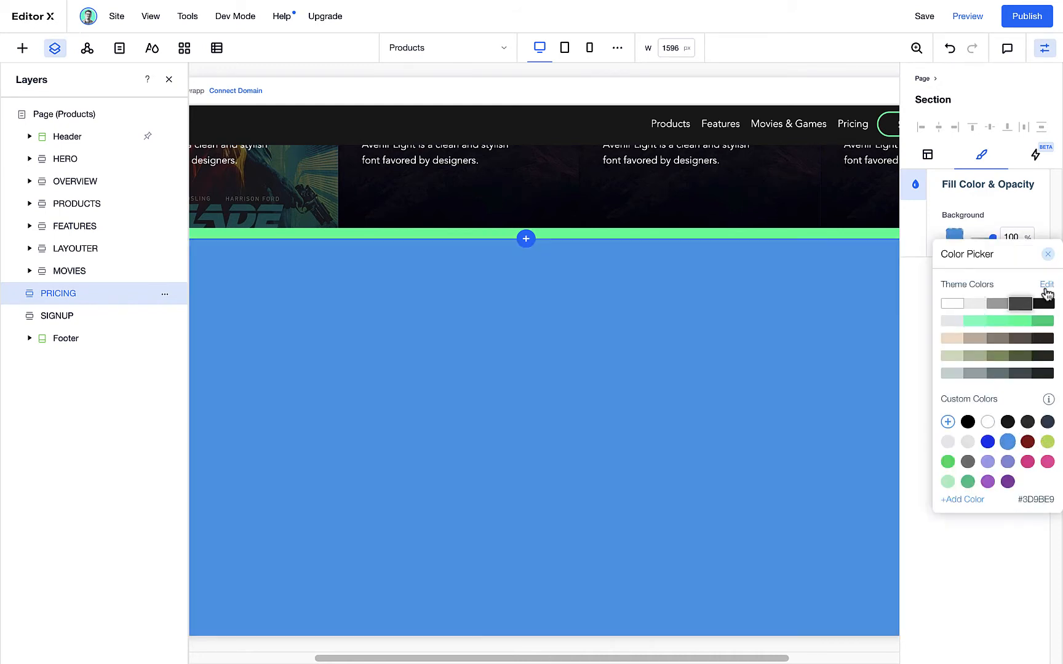
pyautogui.click(1047, 288)
pyautogui.click(264, 170)
pyautogui.click(747, 336)
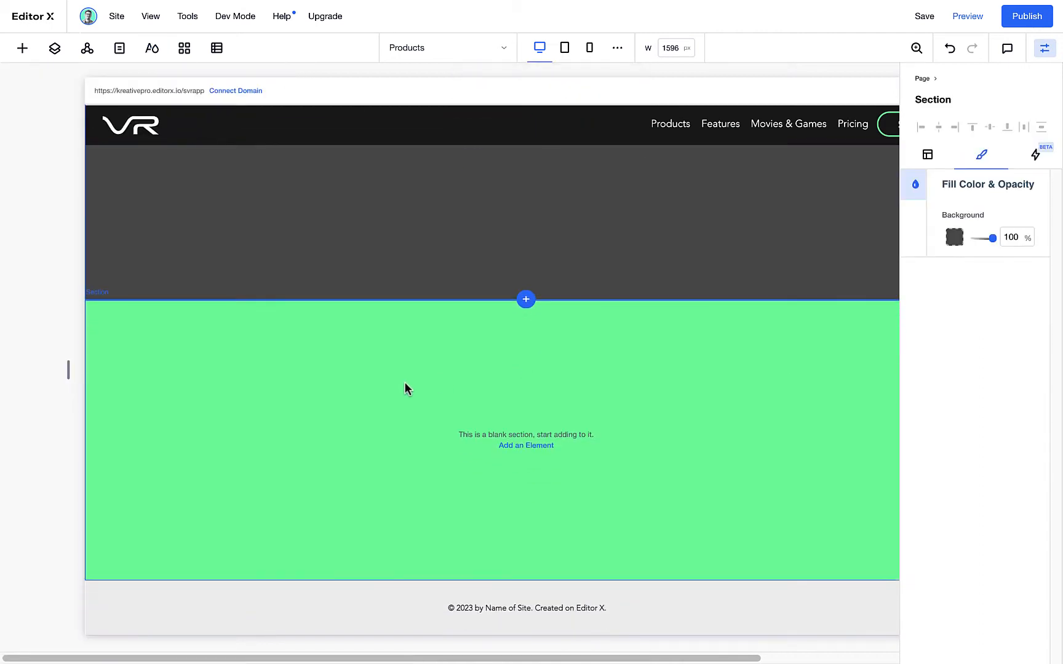
# Add an image element to the green SIGNUP section and move it inside the section
pyautogui.click(406, 382)
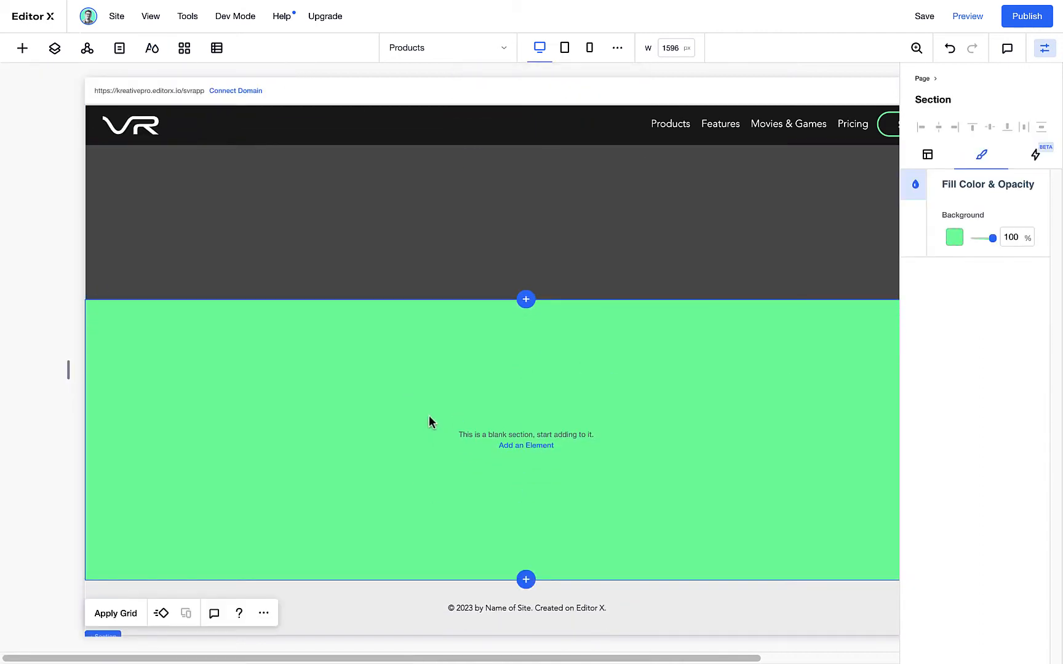
pyautogui.rightClick(411, 395)
pyautogui.moveTo(513, 320)
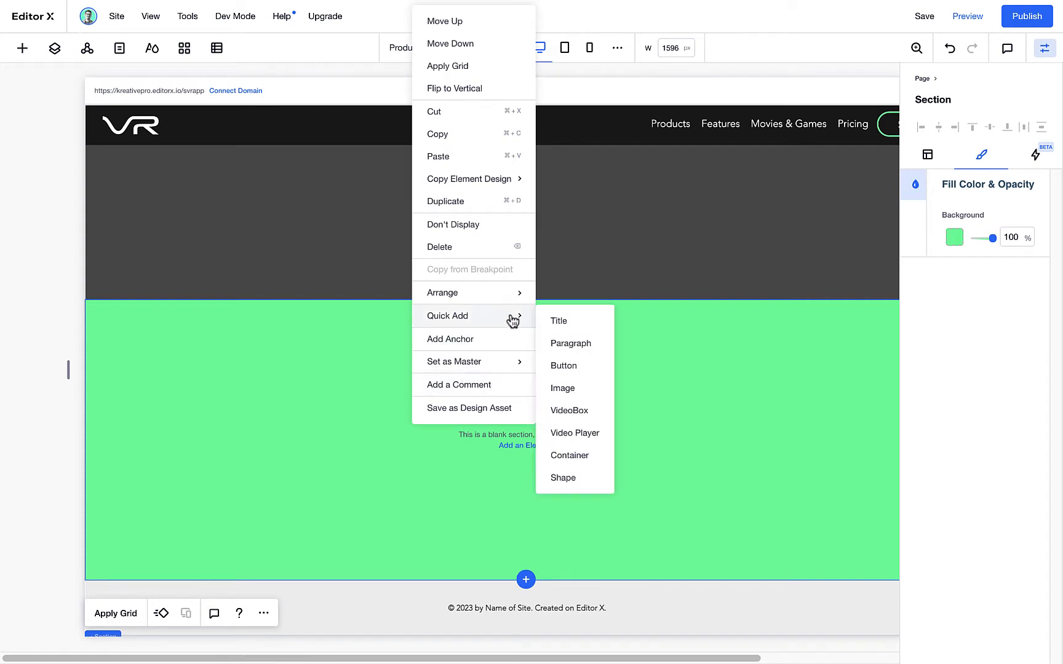
pyautogui.click(572, 389)
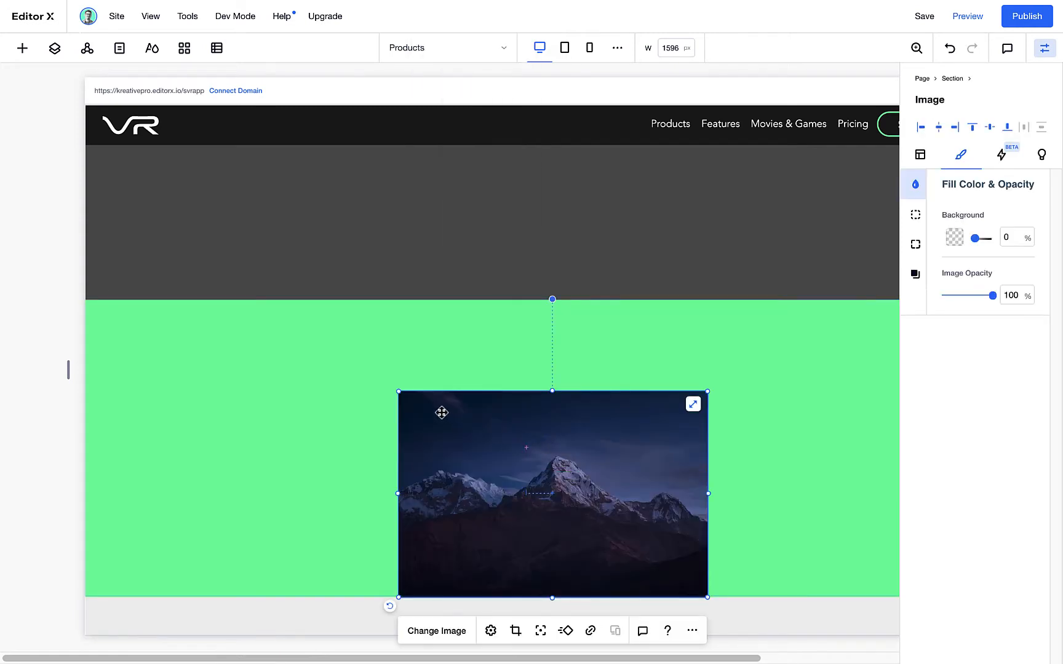
pyautogui.moveTo(439, 410); pyautogui.dragTo(415, 396)
# Replace the placeholder image with Footer-Offset.png from the site files, checking the file's resolution first
pyautogui.doubleClick(325, 396)
pyautogui.scroll(-5, 325, 395)
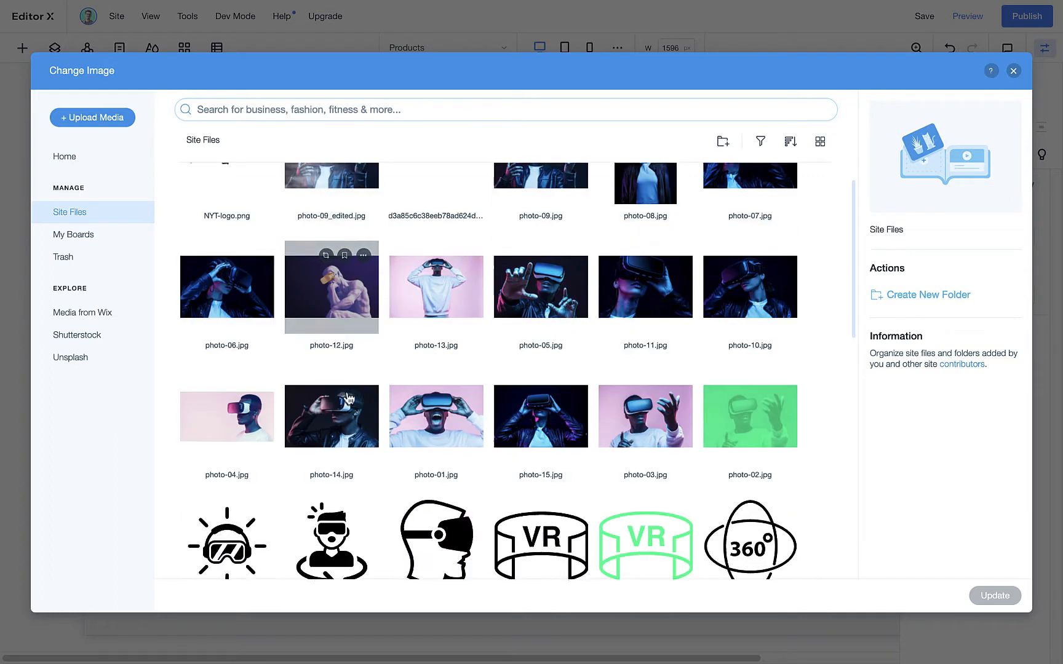
pyautogui.click(211, 427)
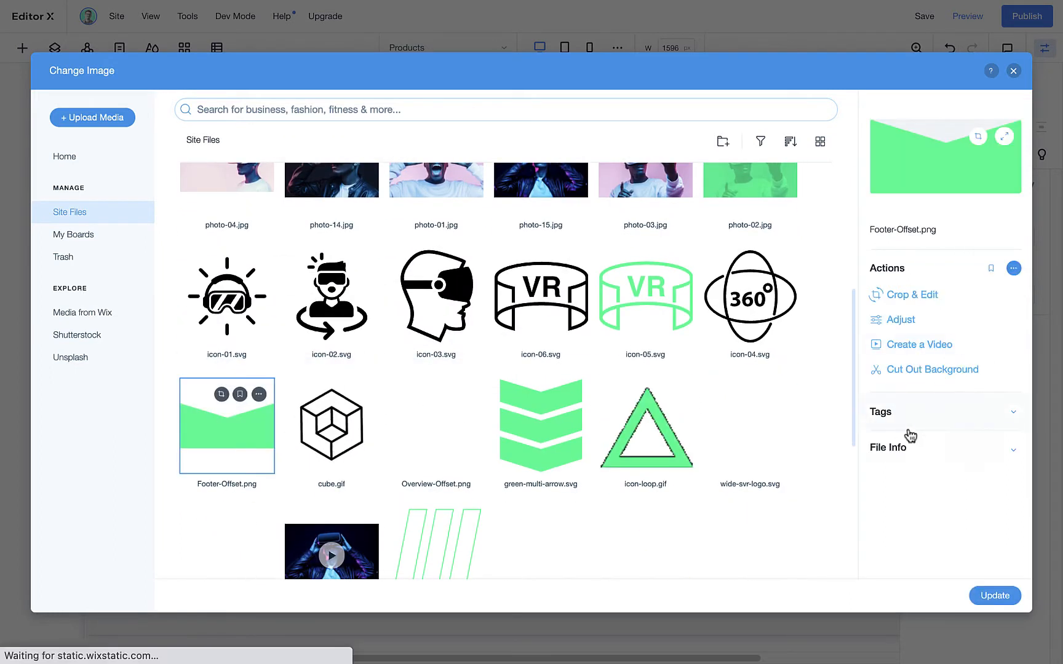
pyautogui.click(918, 448)
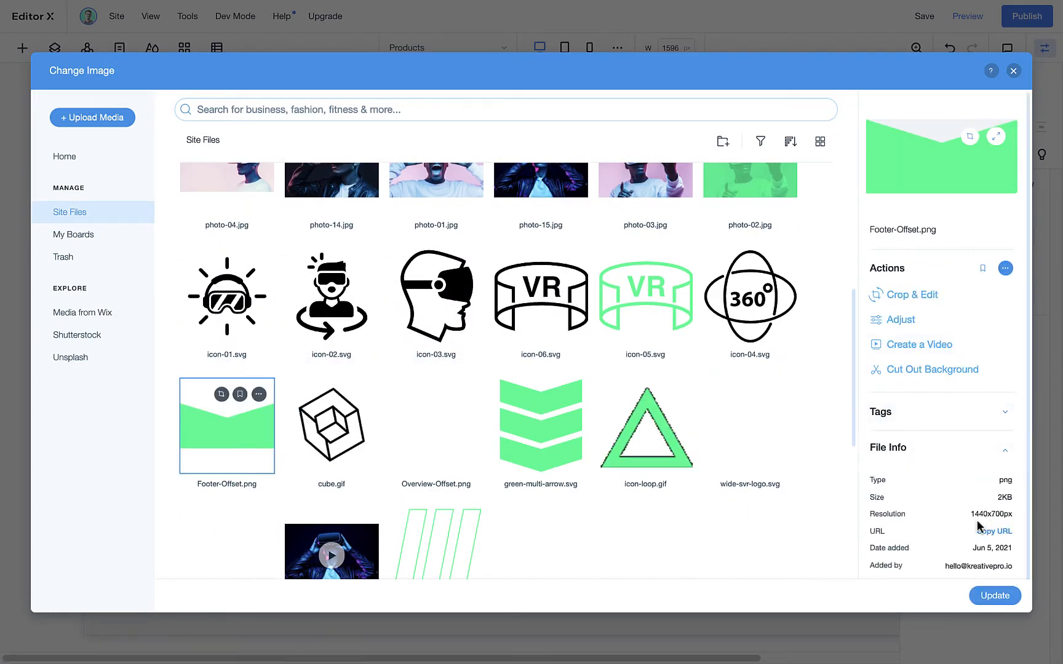
pyautogui.moveTo(997, 515); pyautogui.dragTo(1014, 515)
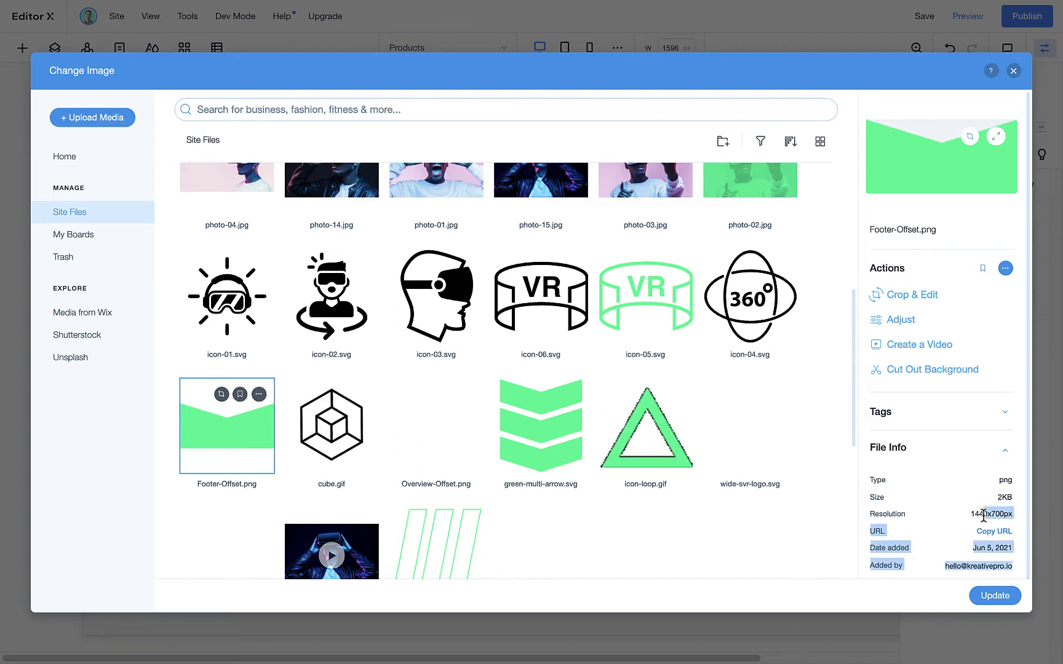
pyautogui.click(995, 595)
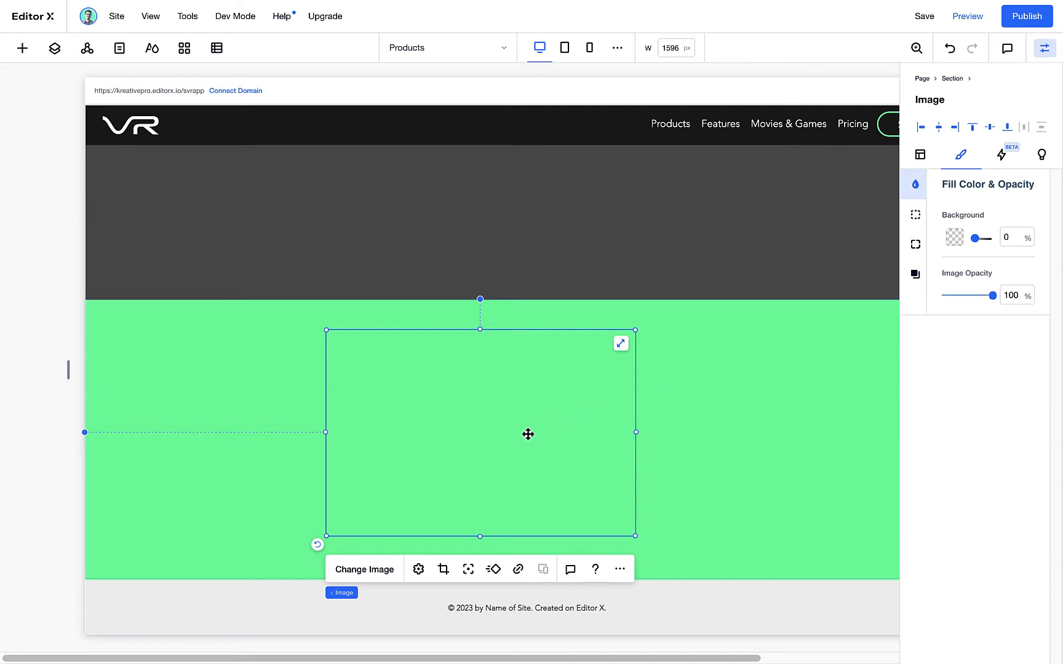
# Move the offset image up over the boundary with the dark section and set its width to 100% and top margin to -700 px
pyautogui.moveTo(512, 441); pyautogui.dragTo(520, 318)
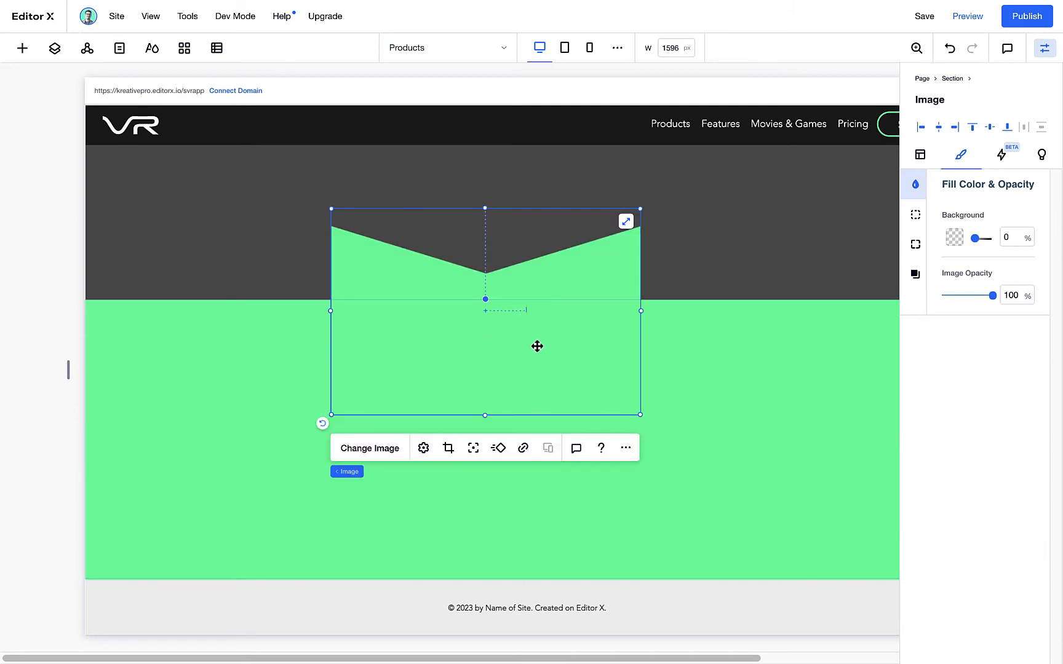
pyautogui.click(921, 154)
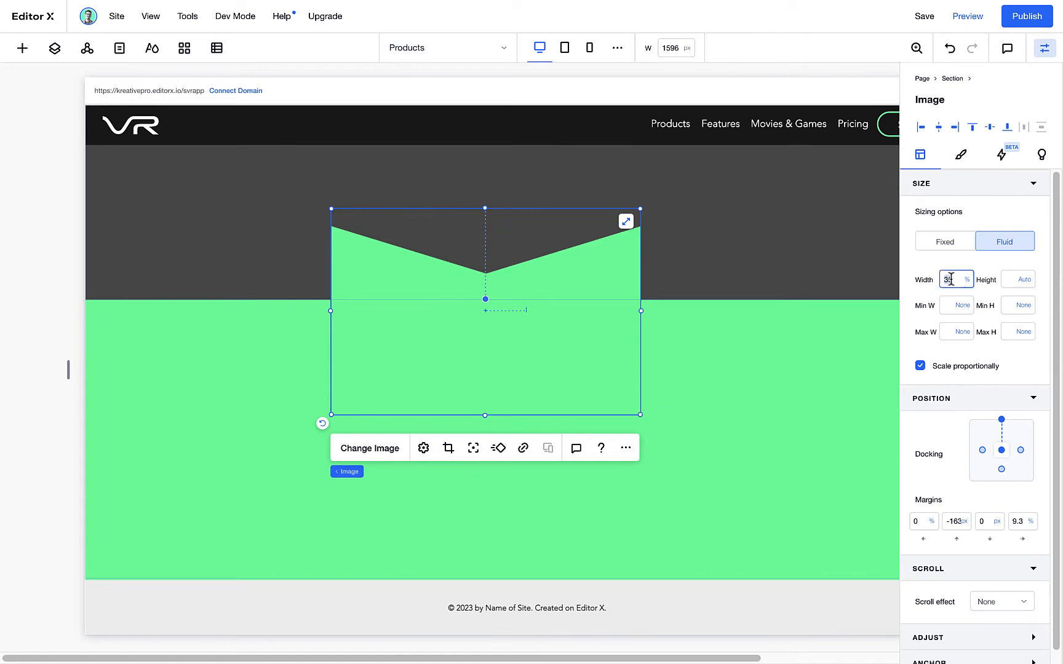
pyautogui.write('100')
pyautogui.press('Return')
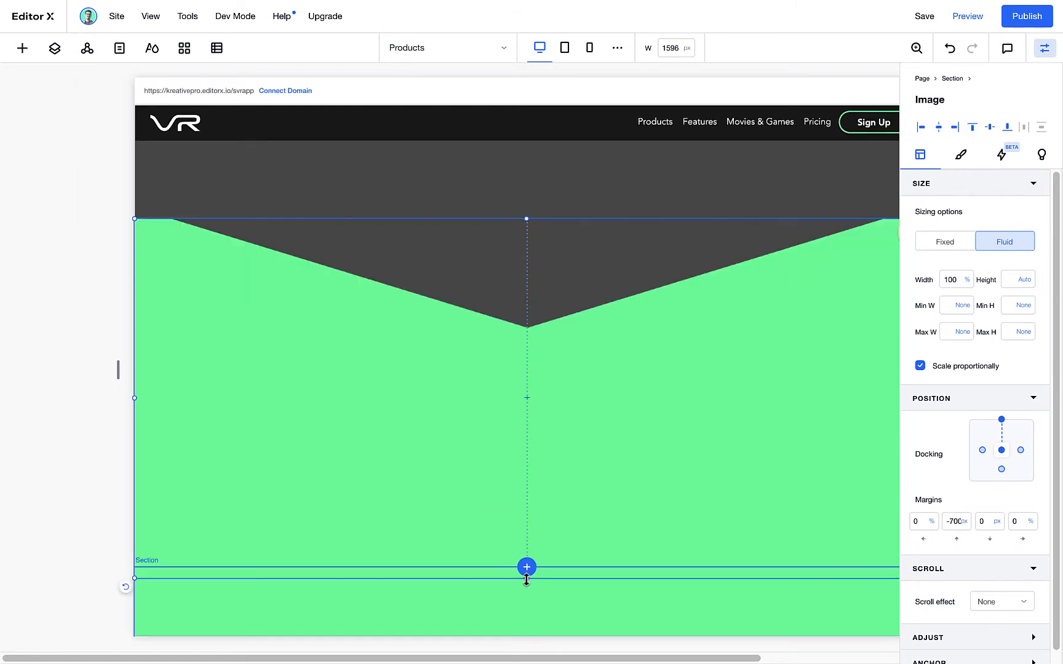
pyautogui.moveTo(527, 579); pyautogui.dragTo(525, 604)
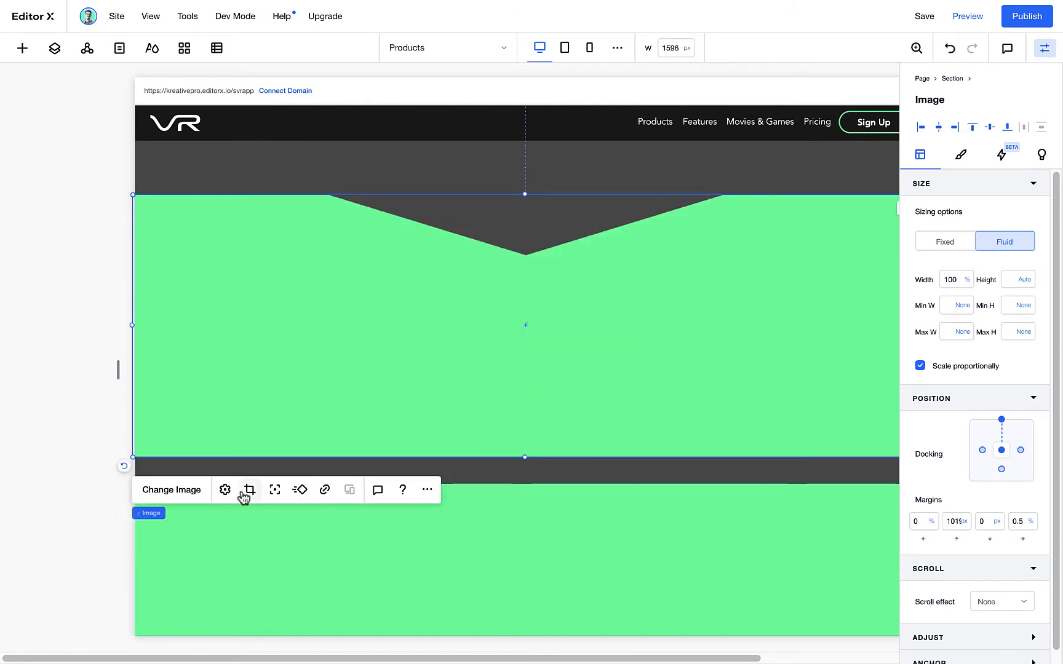
# Set the offset image's focal point to its top centre and its minimum height to 700 px
pyautogui.click(275, 490)
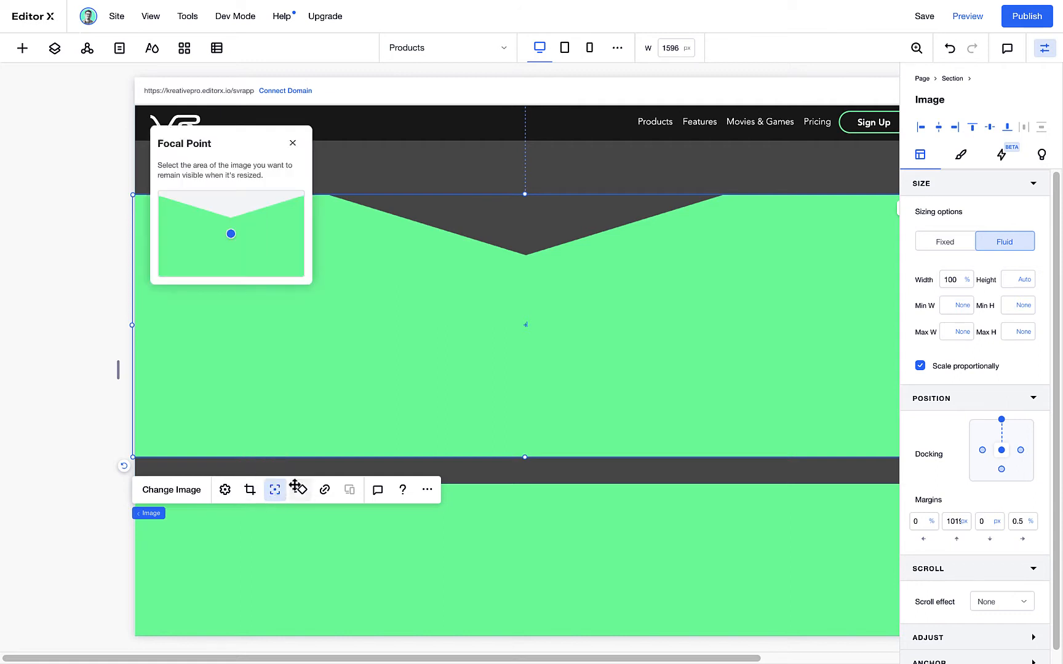
pyautogui.click(231, 192)
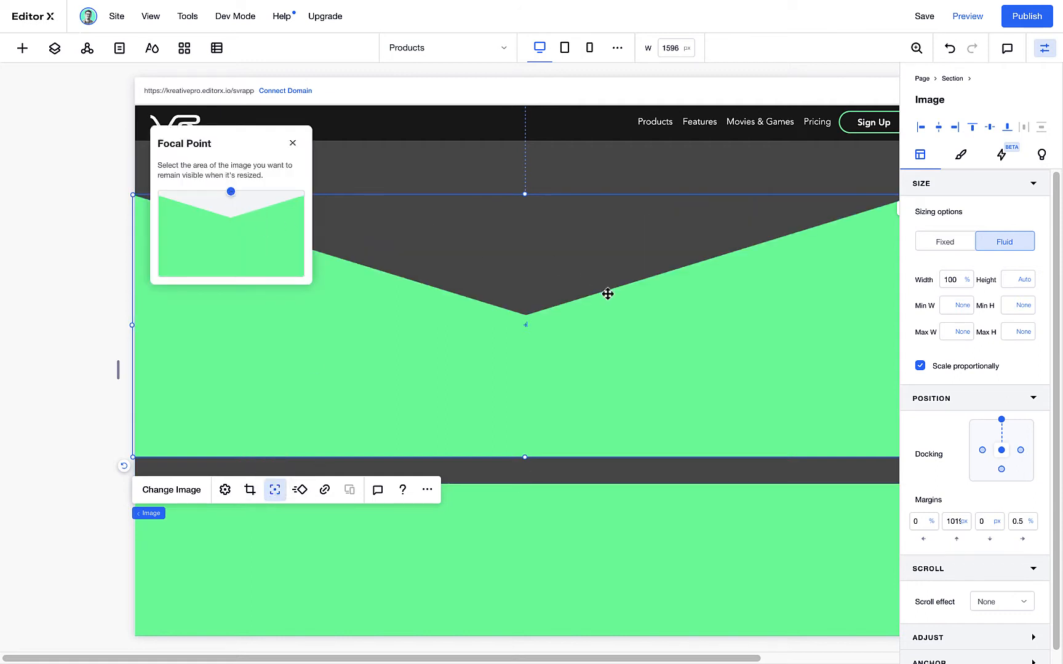
pyautogui.click(293, 143)
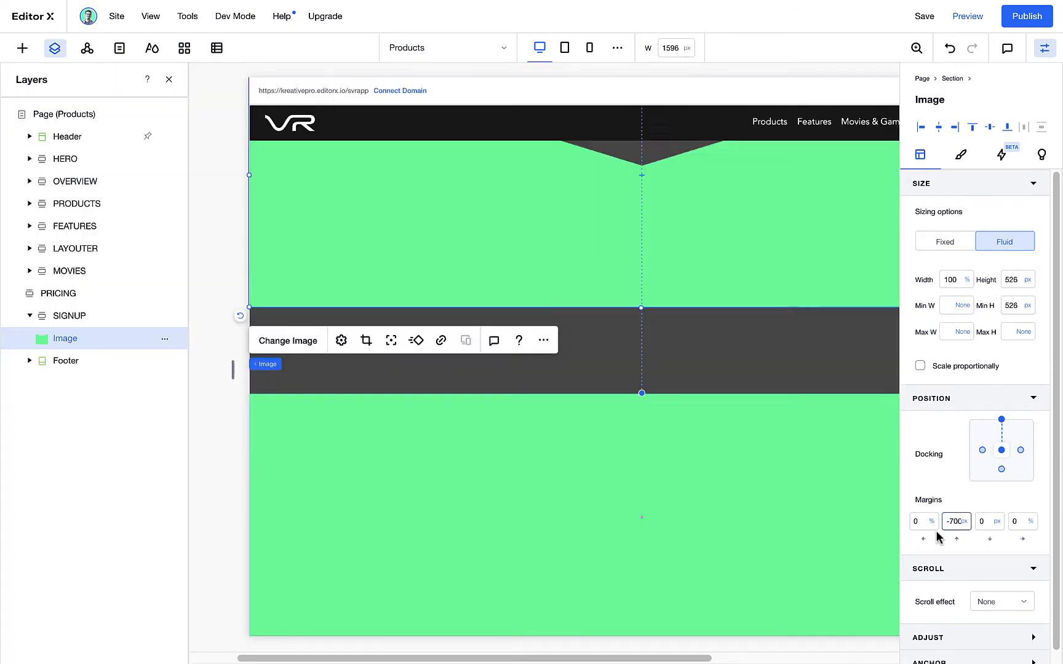
pyautogui.click(1014, 308)
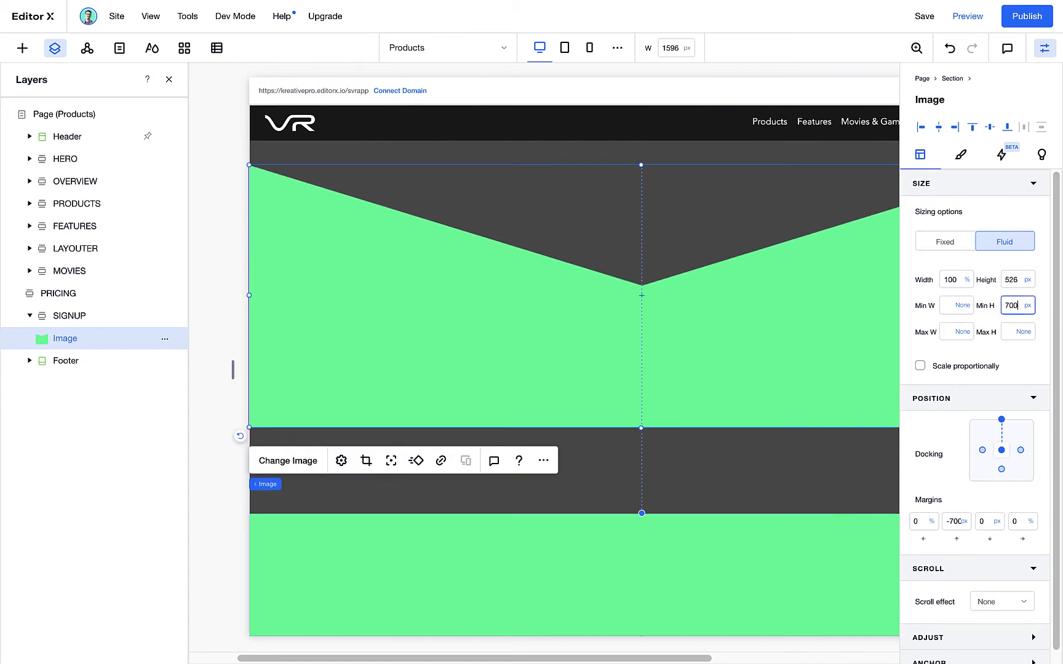
pyautogui.press('Return')
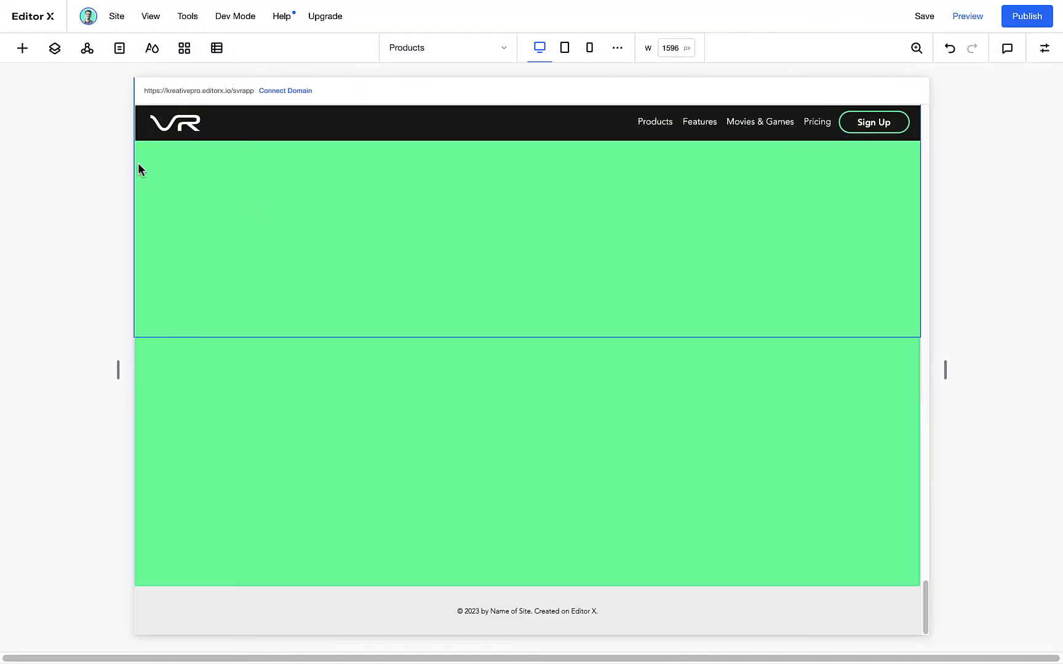
# Add the Subscribe mailing list form to the SIGNUP section and align it centred with the section's top edge
pyautogui.click(23, 50)
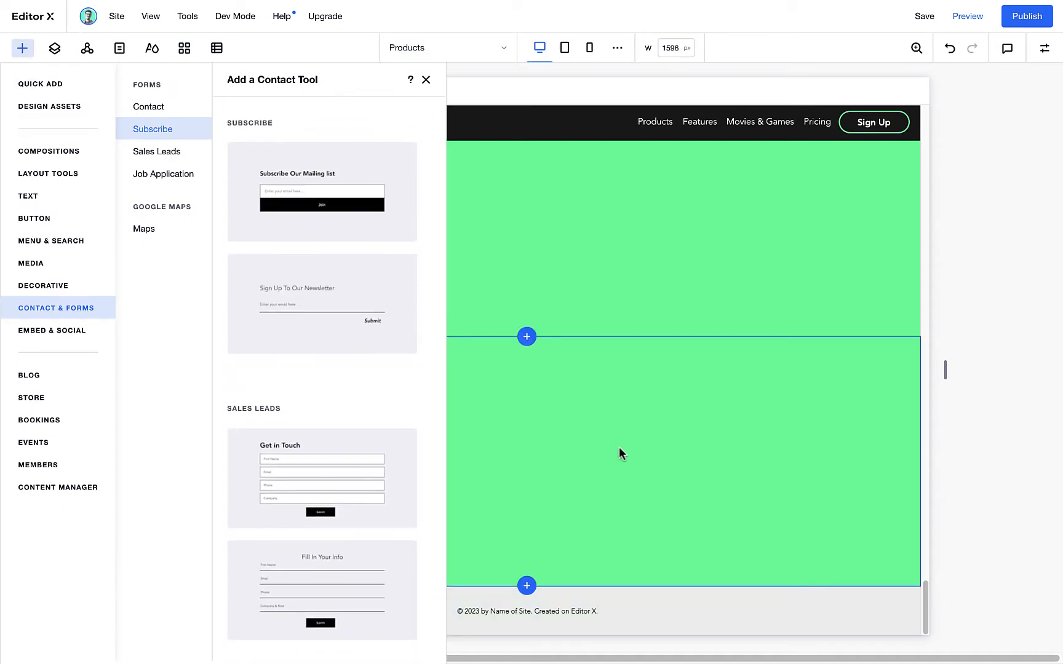
pyautogui.click(155, 131)
pyautogui.click(157, 151)
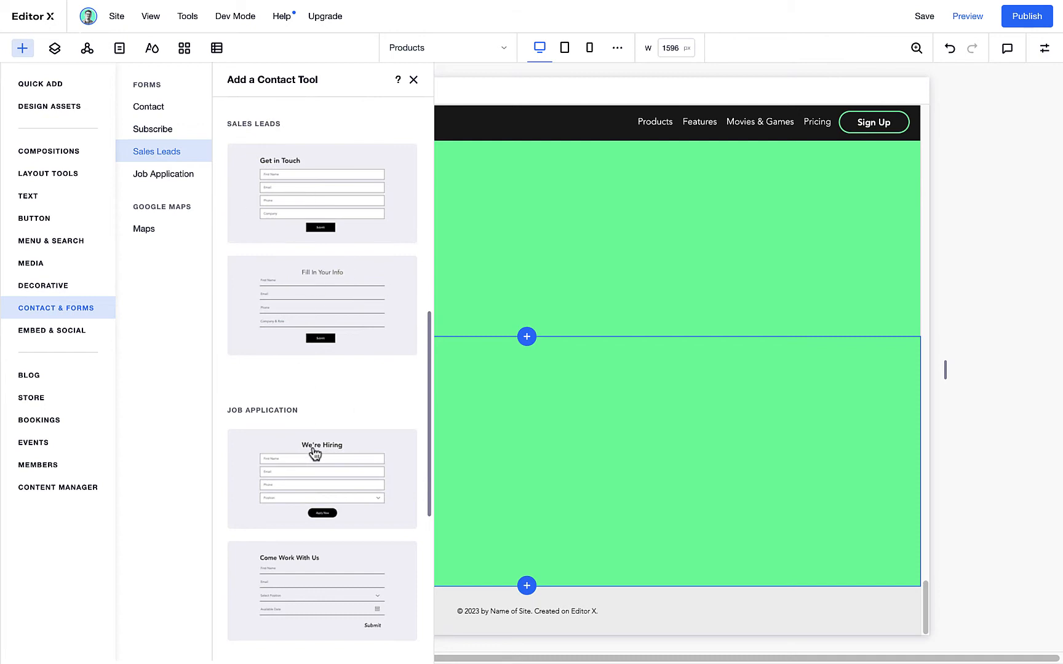
pyautogui.click(155, 129)
pyautogui.click(309, 206)
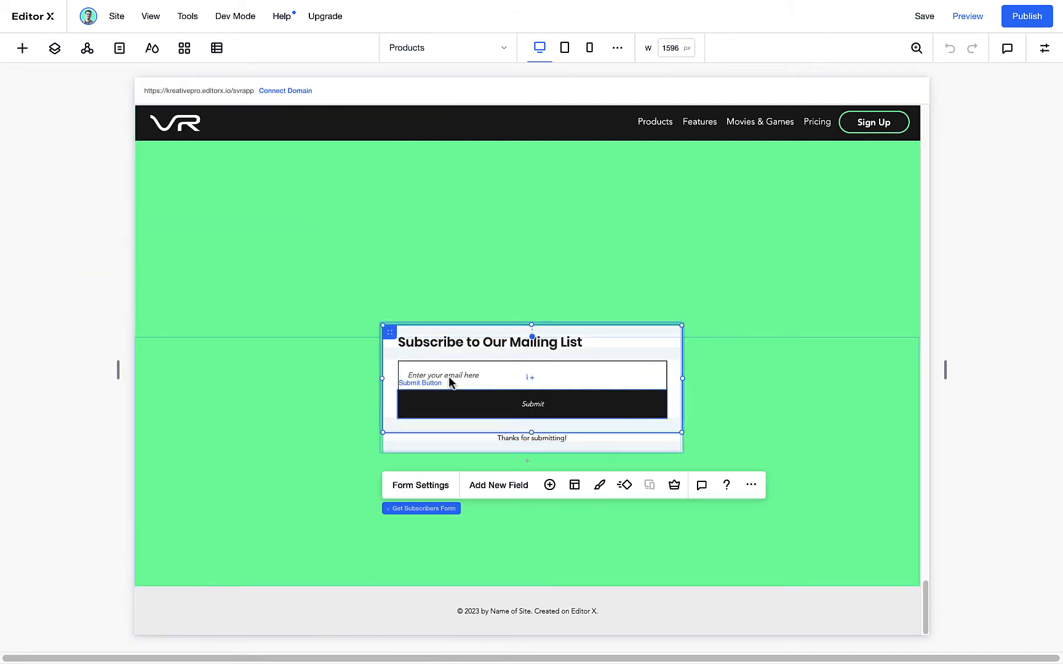
pyautogui.moveTo(389, 338)
pyautogui.mouseDown()
pyautogui.moveTo(318, 385)
pyautogui.moveTo(439, 441)
pyautogui.moveTo(394, 385)
pyautogui.moveTo(384, 349)
pyautogui.mouseUp()
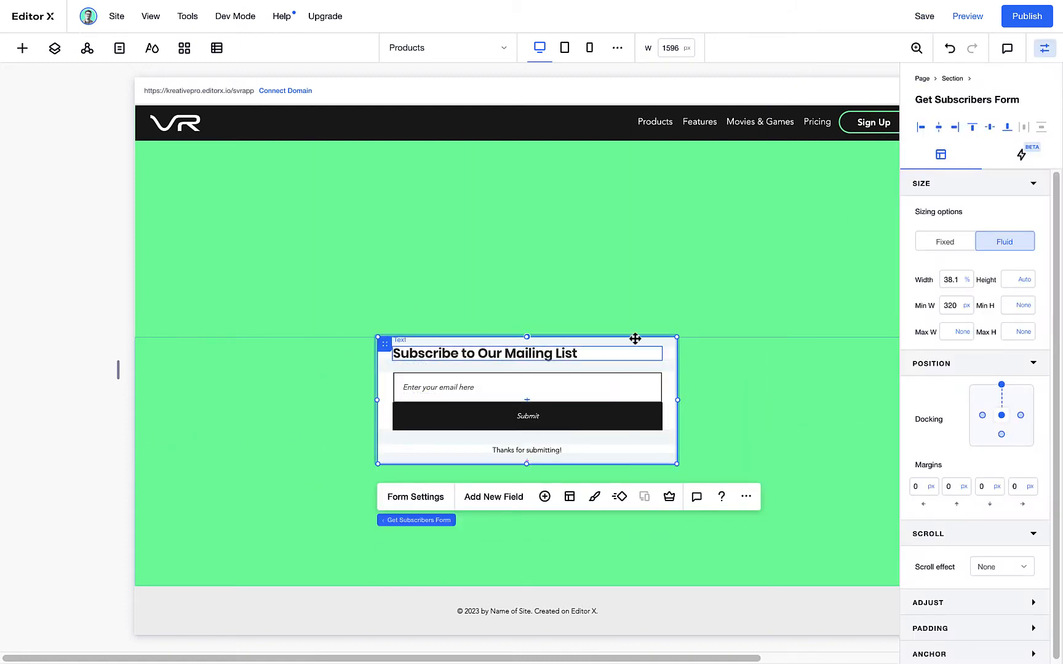
# Set the subscribers form's top margin to -250 px so it overlaps the offset image
pyautogui.scroll(2, 603, 337)
pyautogui.click(957, 491)
pyautogui.write('-')
pyautogui.write('25')
pyautogui.press('Return')
pyautogui.scroll(-2, 878, 422)
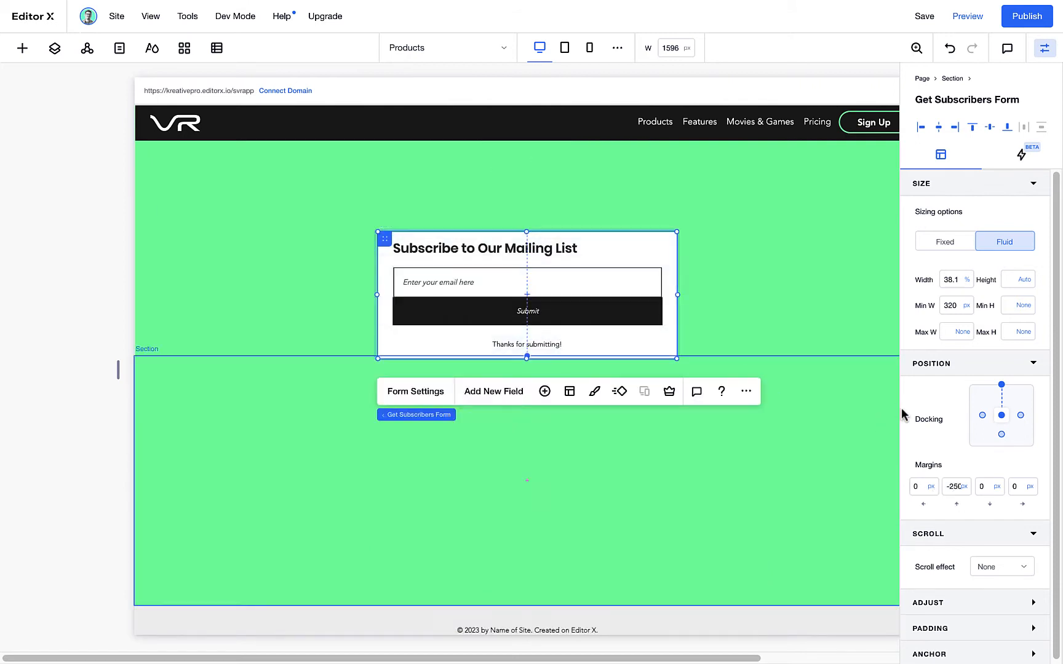
pyautogui.click(960, 493)
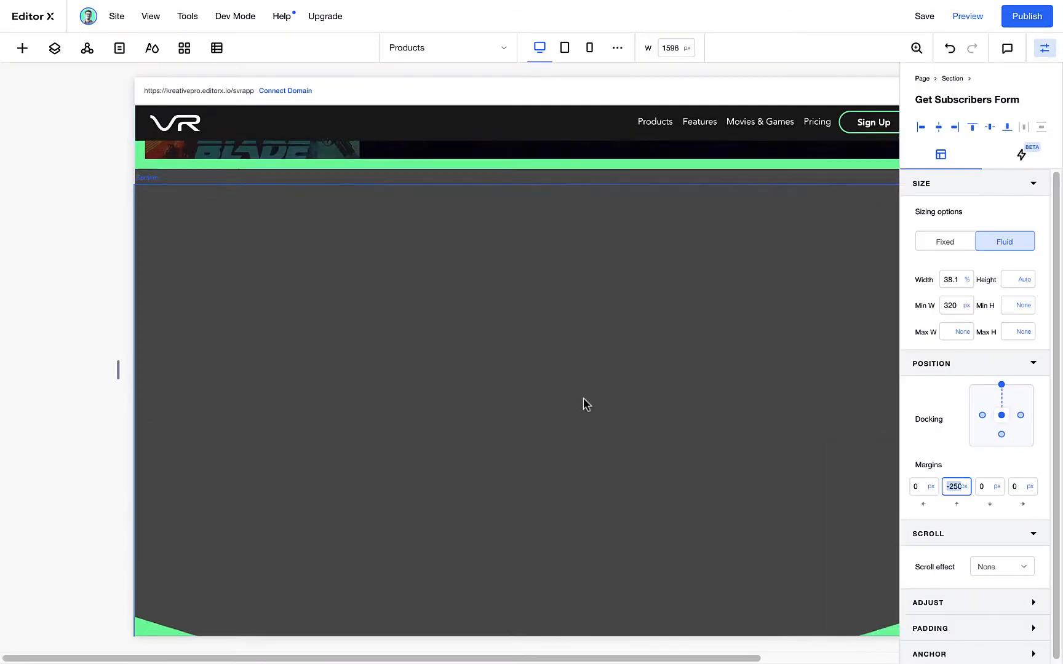
# Add a title to the dark section below the movie cards
pyautogui.scroll(3, 555, 357)
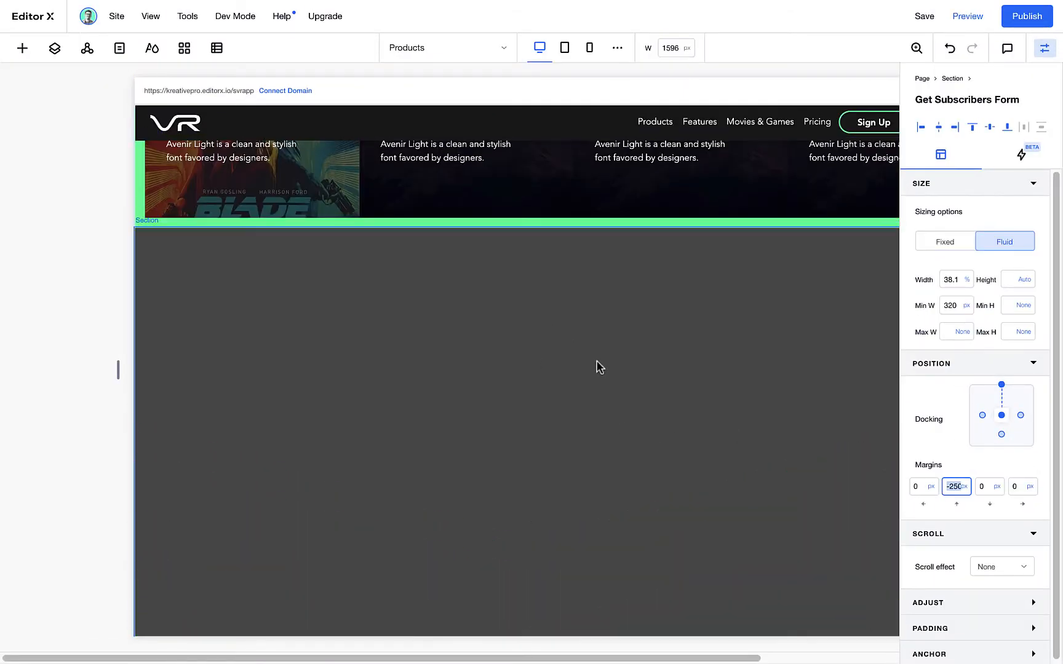
pyautogui.click(497, 374)
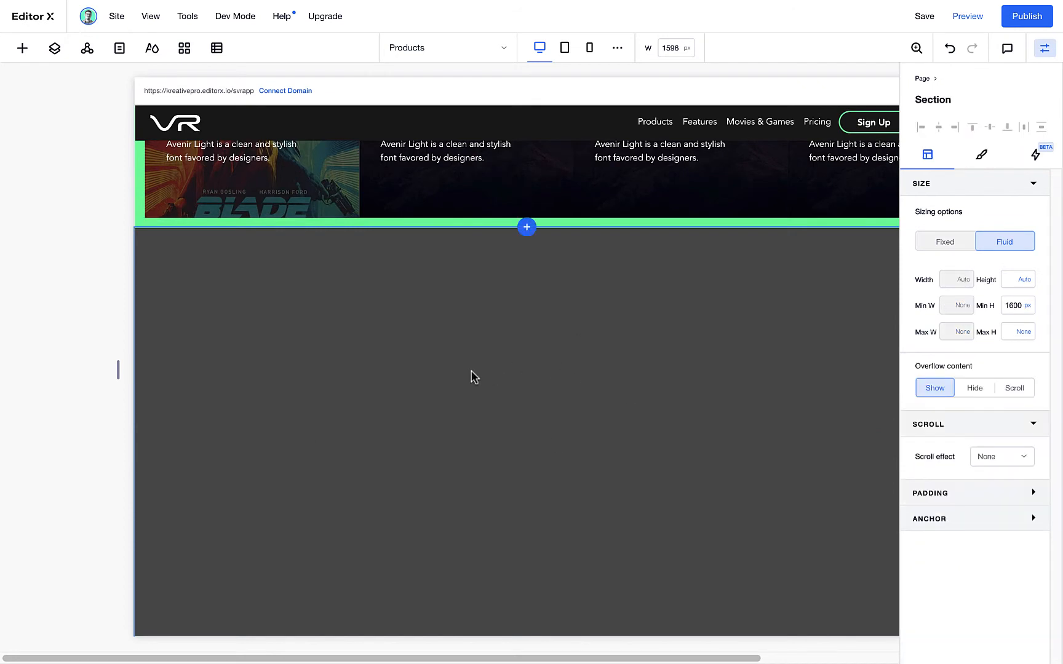
pyautogui.rightClick(473, 375)
pyautogui.moveTo(577, 366)
pyautogui.moveTo(582, 325)
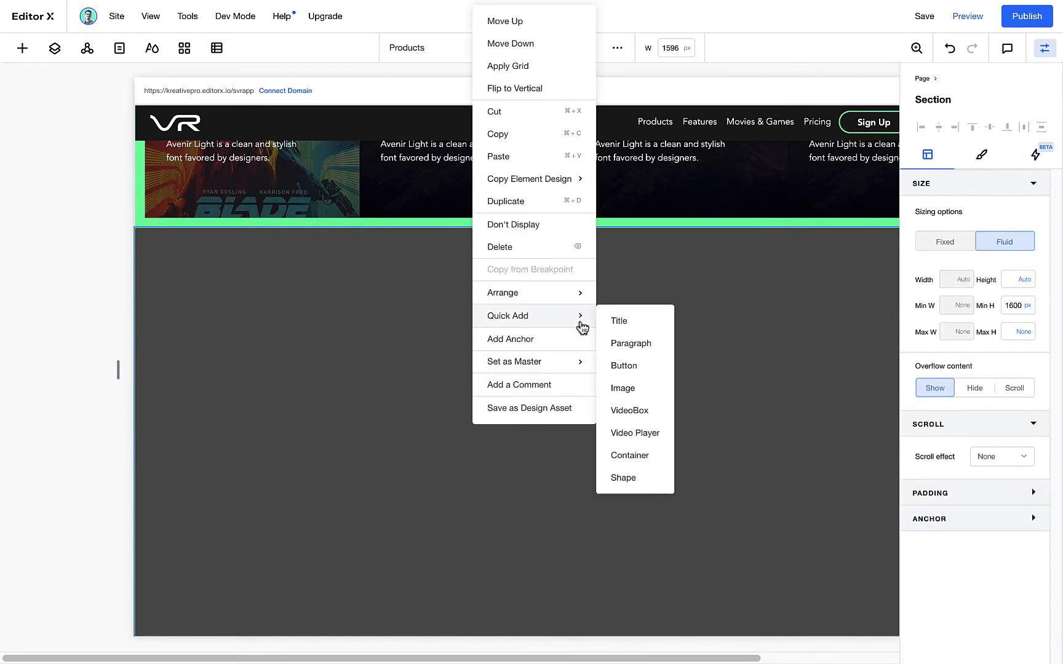
pyautogui.click(632, 321)
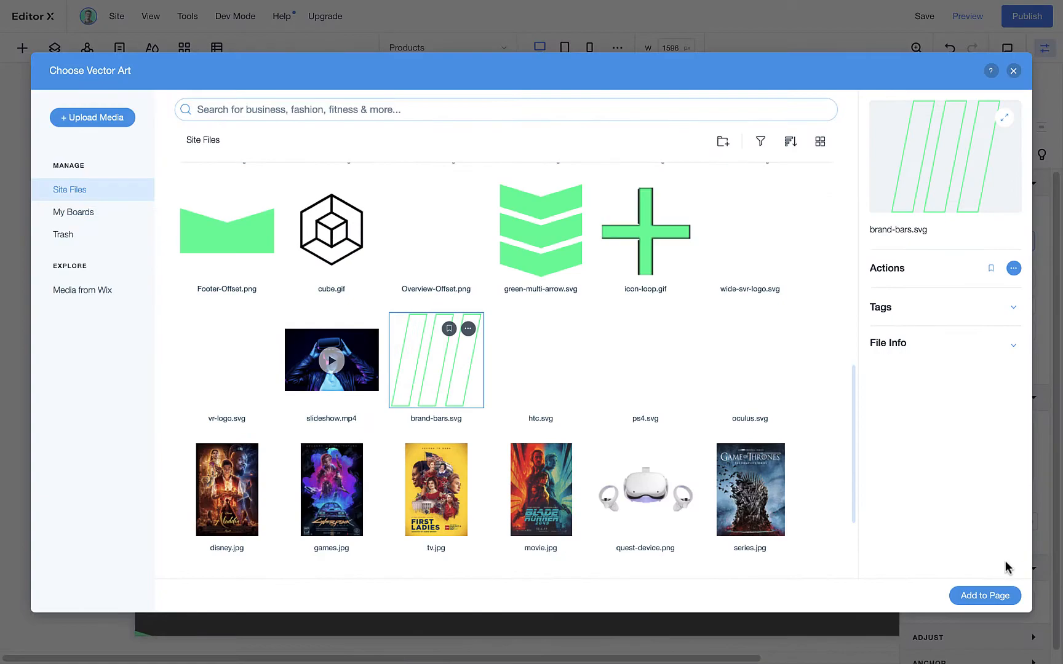
# Add the brand-bars vector art to the section, enlarged to about 19.7% width and centred horizontally over the title
pyautogui.click(983, 594)
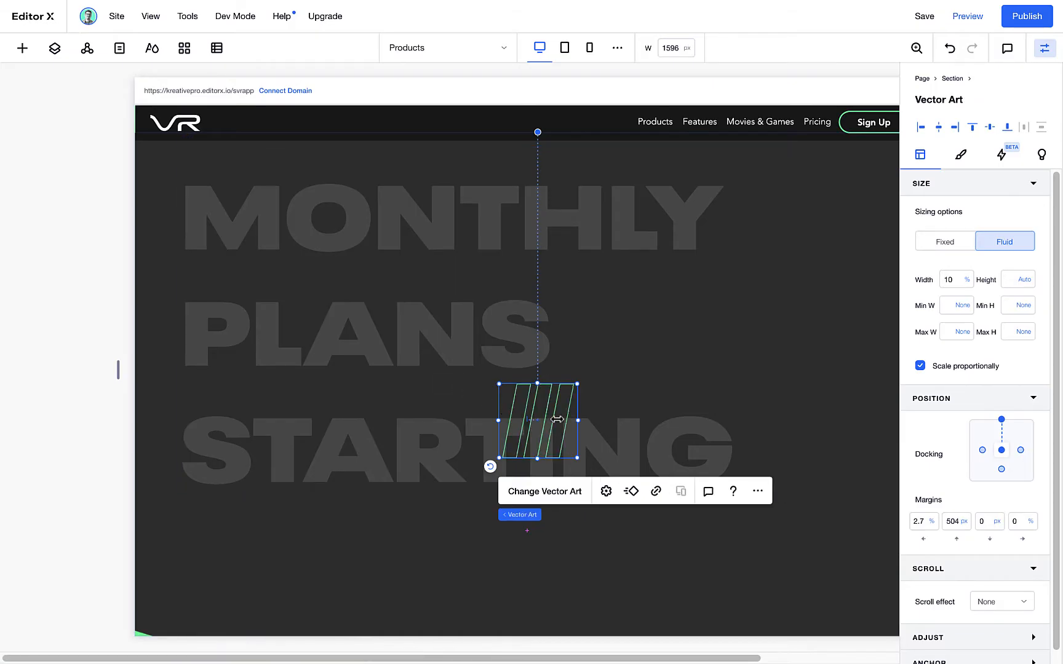
pyautogui.moveTo(634, 343); pyautogui.dragTo(654, 312)
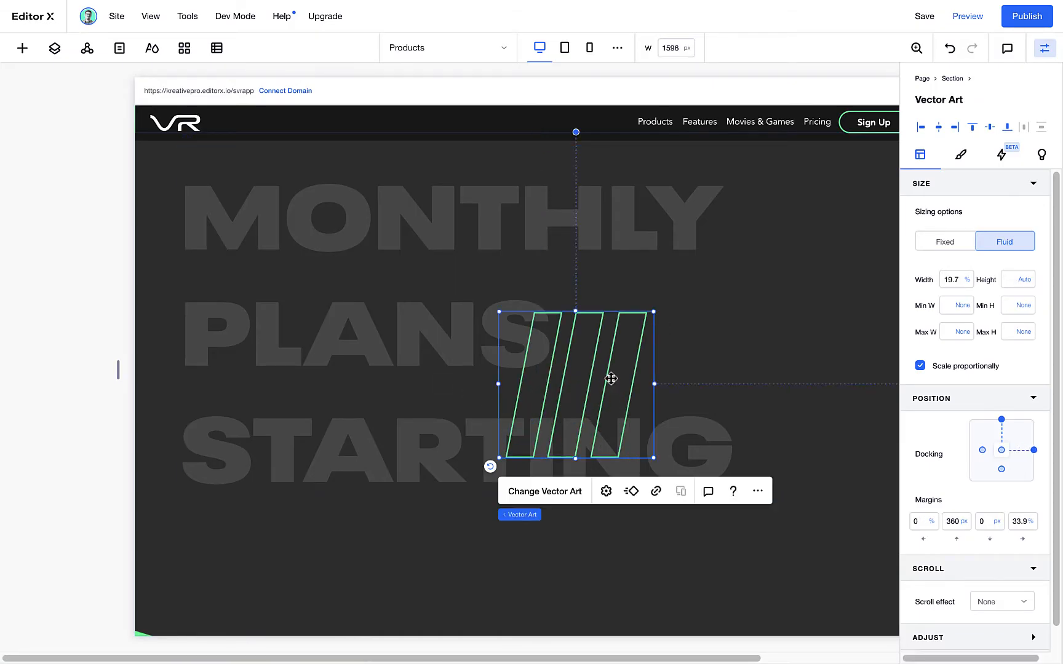
pyautogui.click(943, 131)
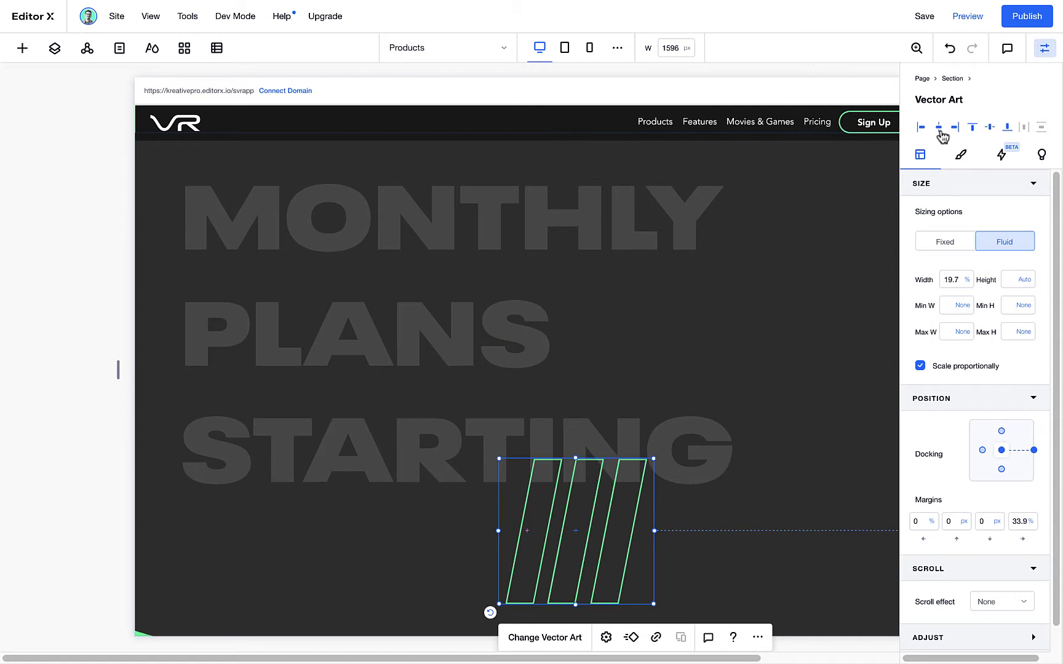
pyautogui.moveTo(562, 522); pyautogui.dragTo(546, 387)
# Add an image to the dark section and swap its placeholder for the close-up VR headset photo
pyautogui.rightClick(831, 414)
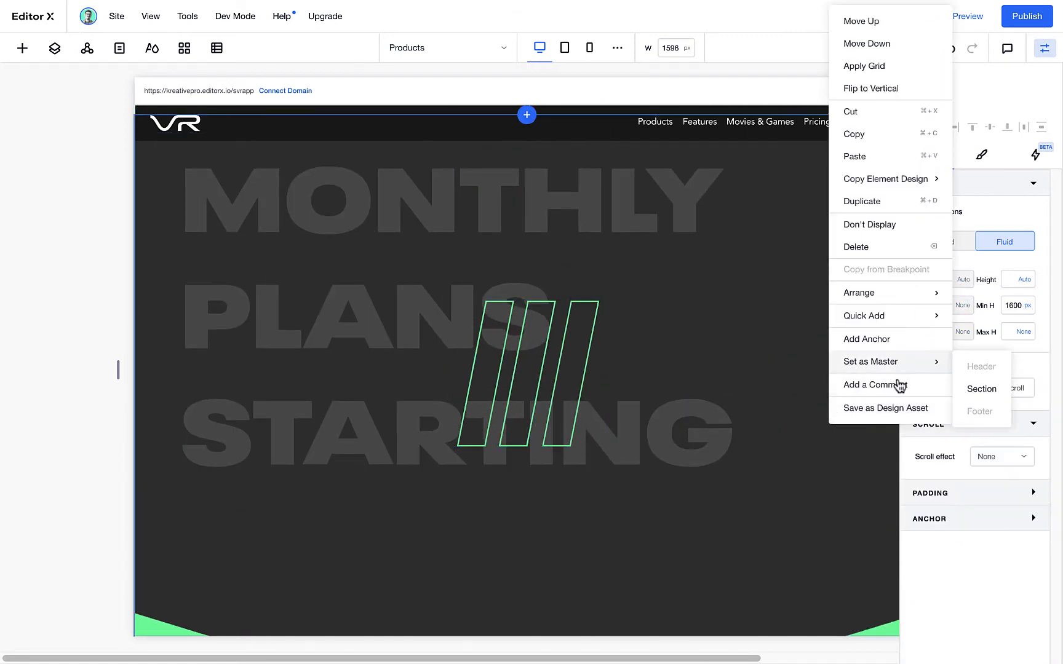
pyautogui.moveTo(918, 318)
pyautogui.click(986, 387)
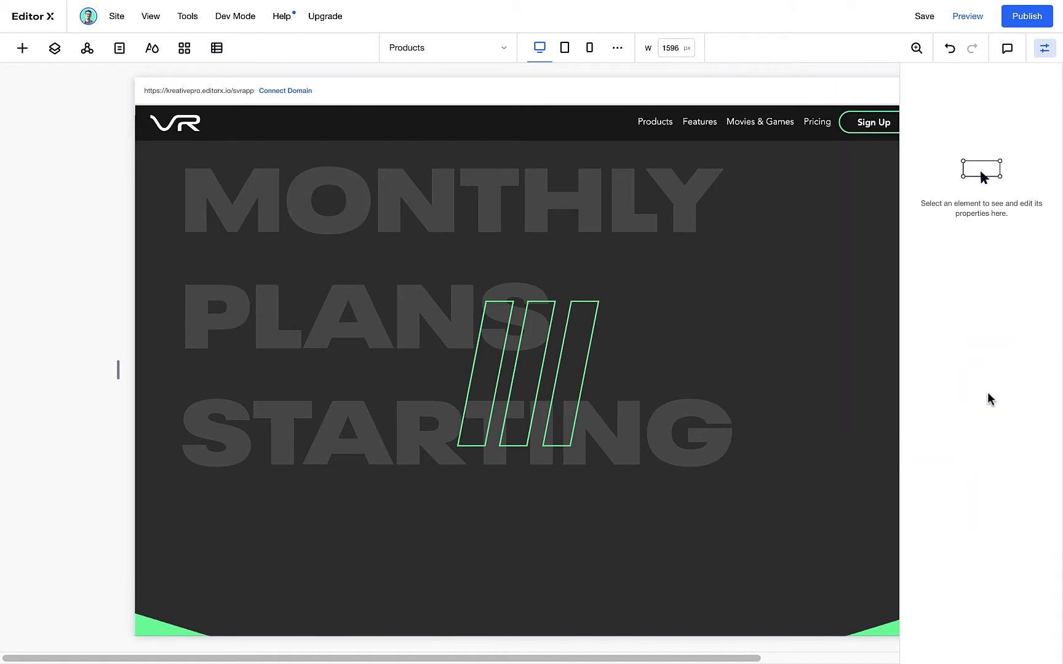
pyautogui.moveTo(812, 482); pyautogui.dragTo(396, 474)
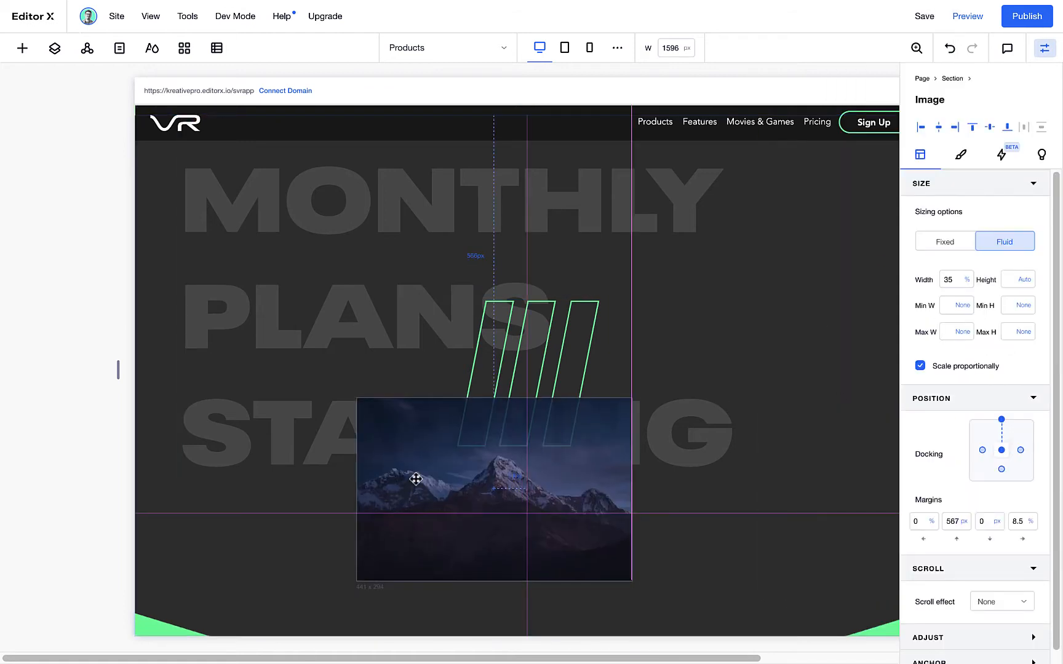
pyautogui.doubleClick(396, 474)
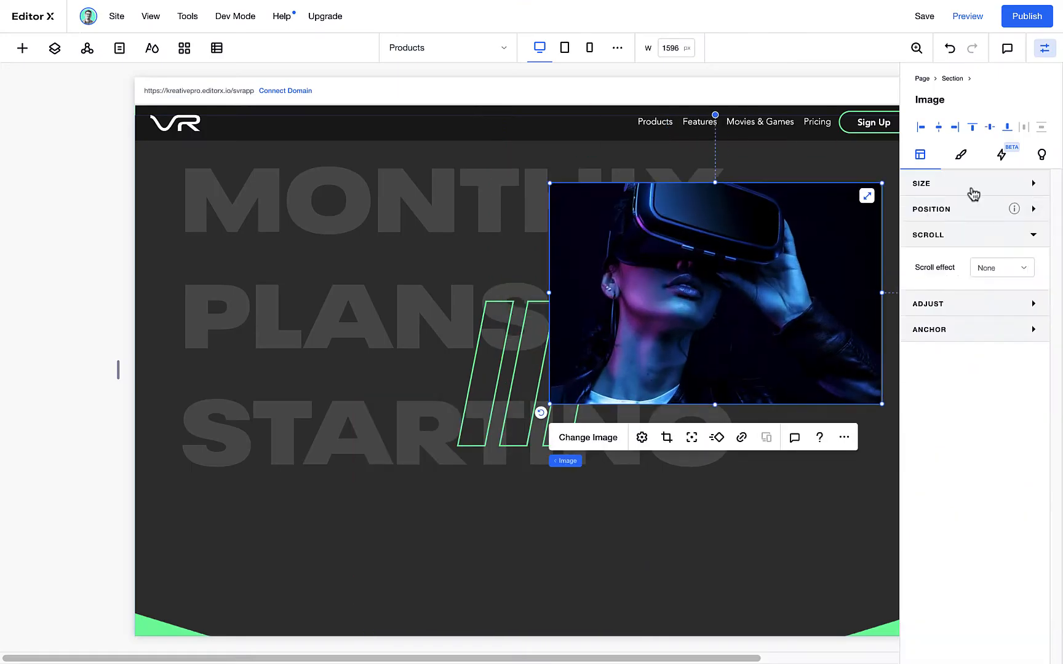
# Give the headset photo a thin border and a shadow with 44° angle, 43 px distance, 41 px blur and 33% opacity
pyautogui.click(961, 155)
pyautogui.click(916, 274)
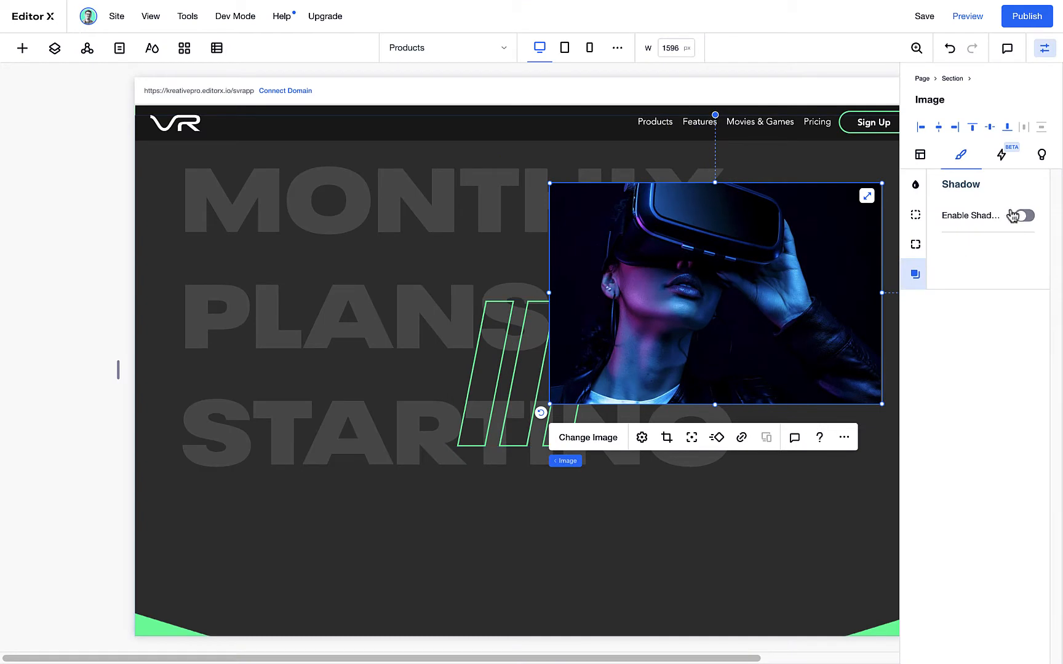
pyautogui.click(1025, 216)
pyautogui.moveTo(954, 370); pyautogui.dragTo(970, 370)
pyautogui.click(979, 282)
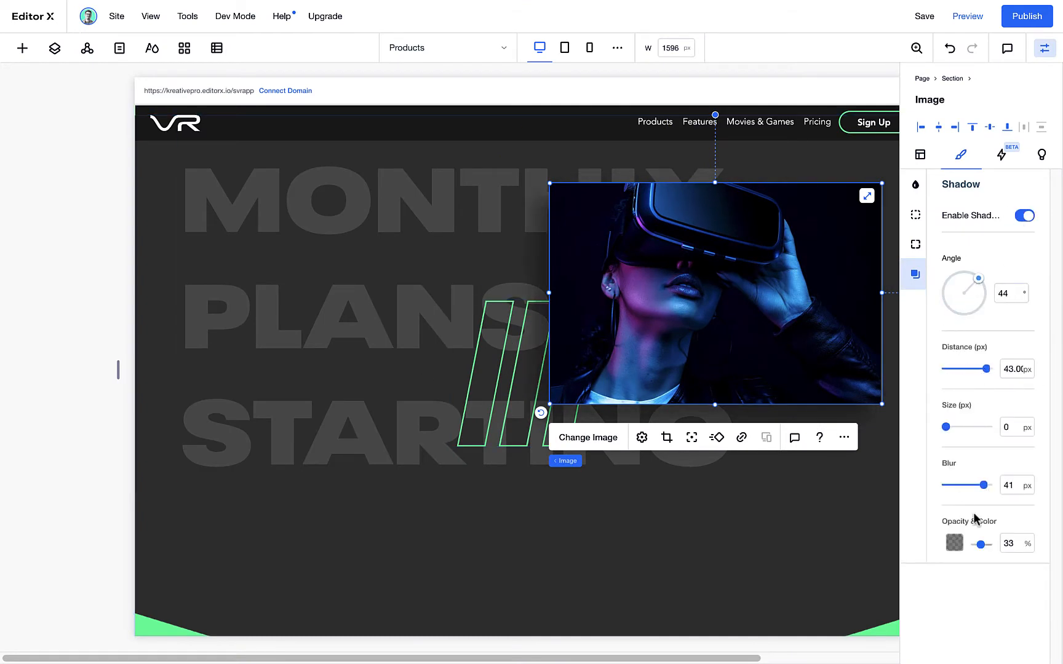
pyautogui.click(915, 215)
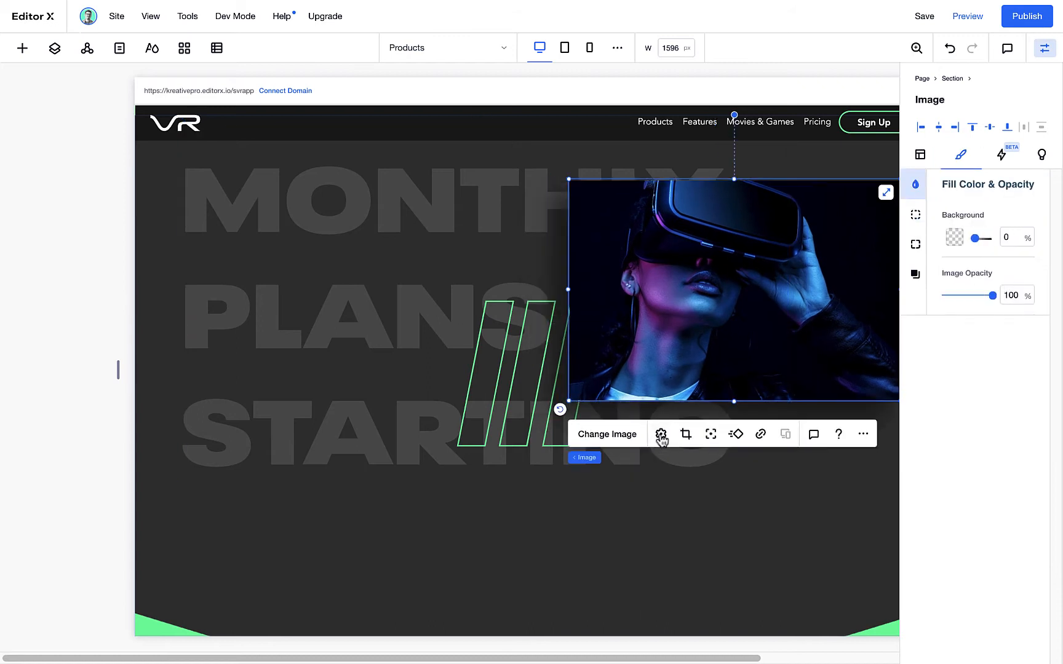
# Set the headset photo's scroll behaviour to Parallax and check the effect in the page preview
pyautogui.click(659, 435)
pyautogui.click(448, 368)
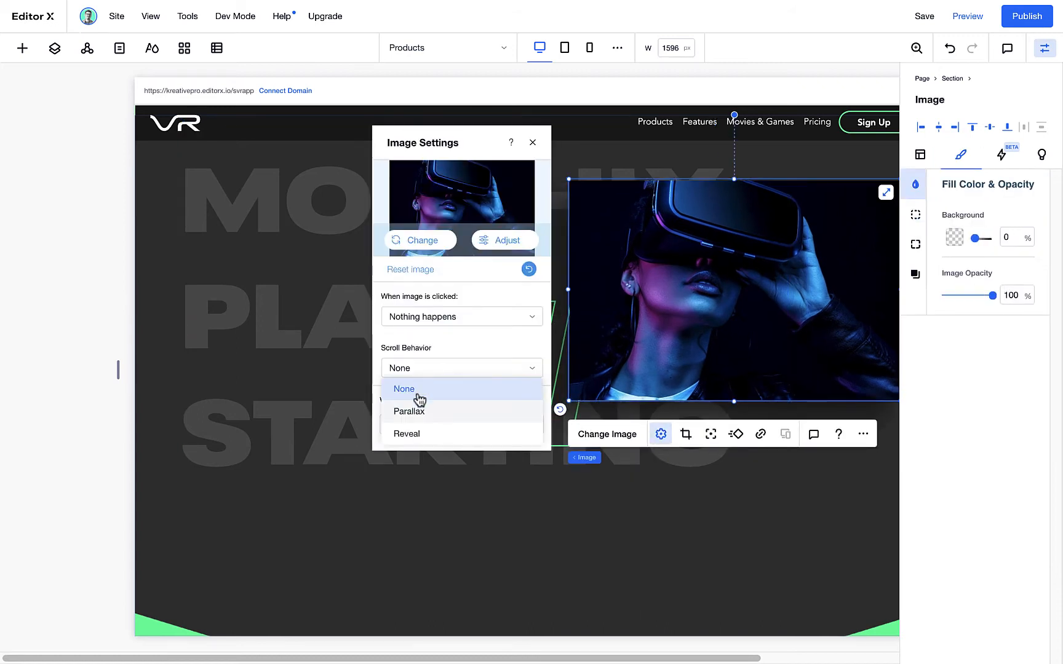
pyautogui.click(414, 414)
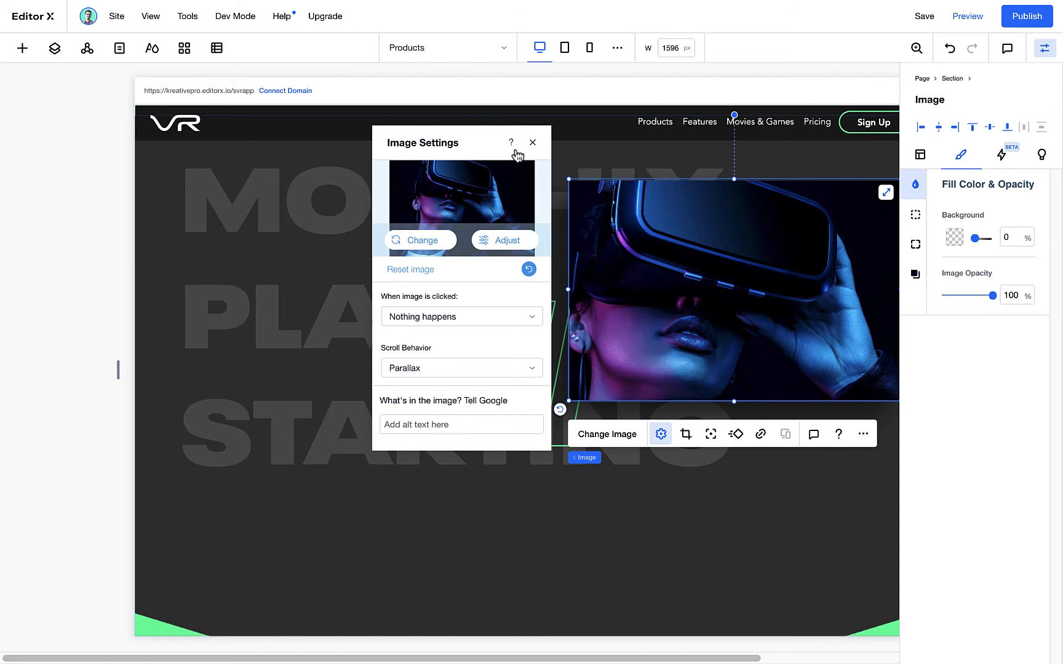
pyautogui.click(533, 142)
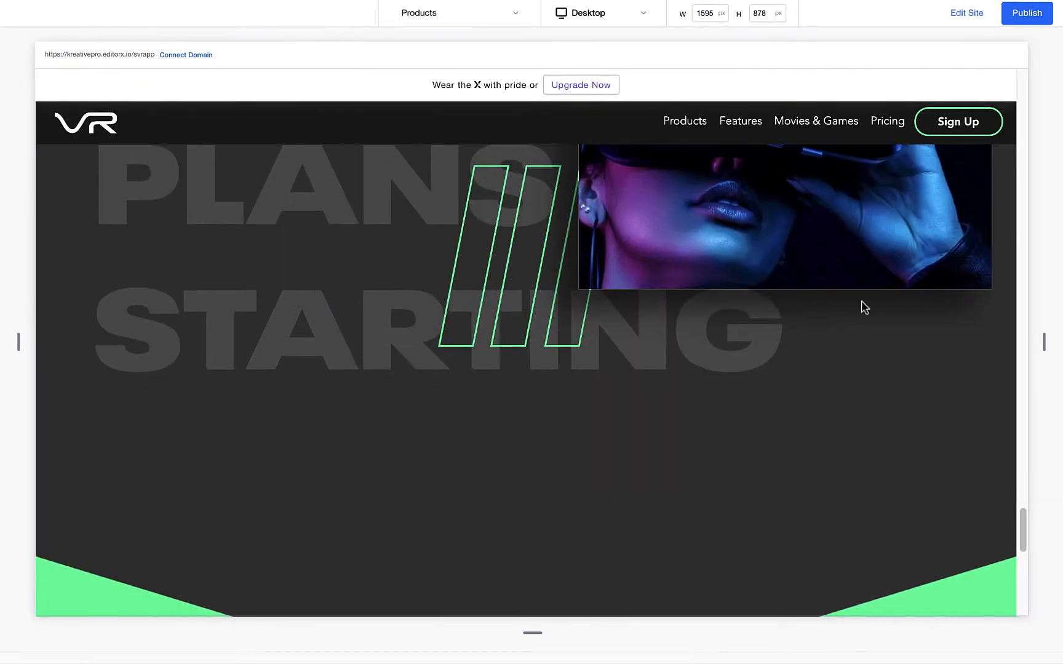
pyautogui.scroll(5, 804, 392)
pyautogui.scroll(3, 797, 392)
pyautogui.scroll(-5, 788, 397)
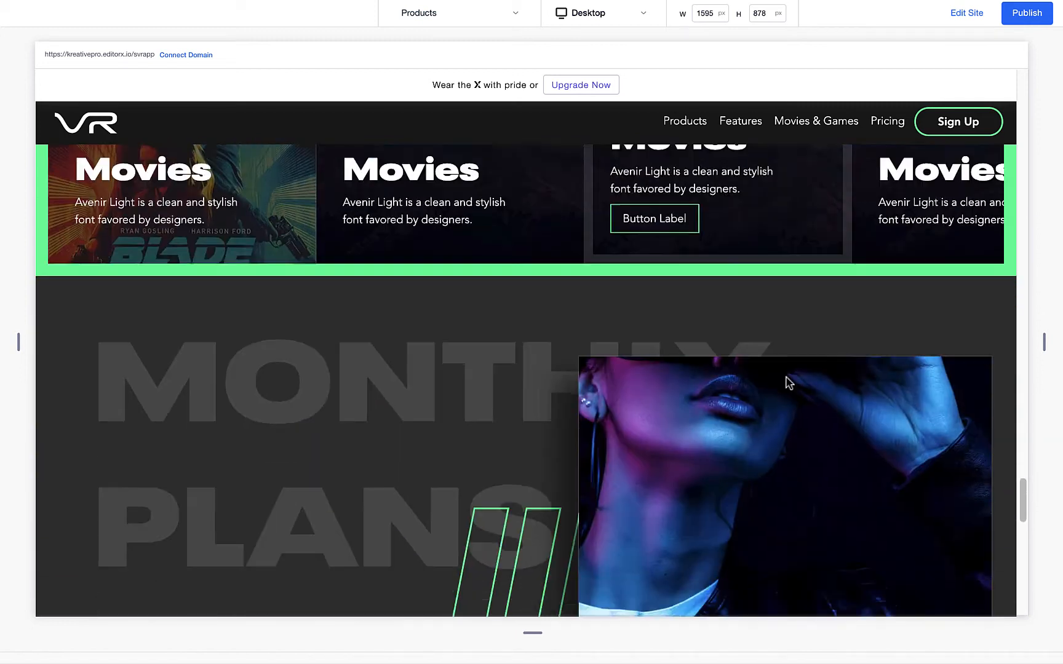
pyautogui.scroll(-7, 786, 356)
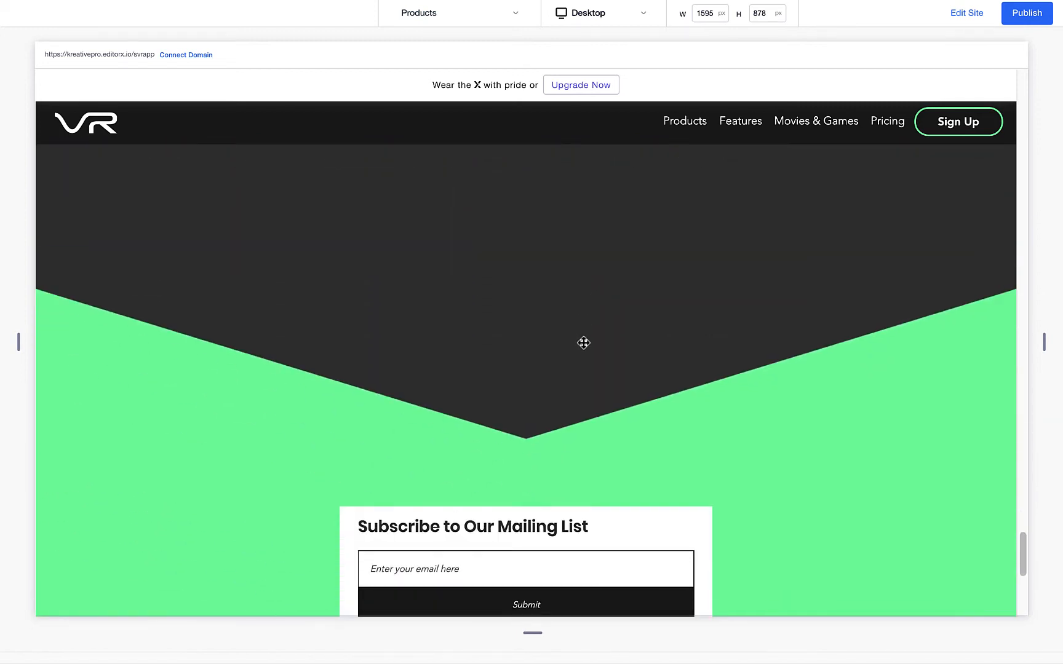
pyautogui.scroll(7, 584, 342)
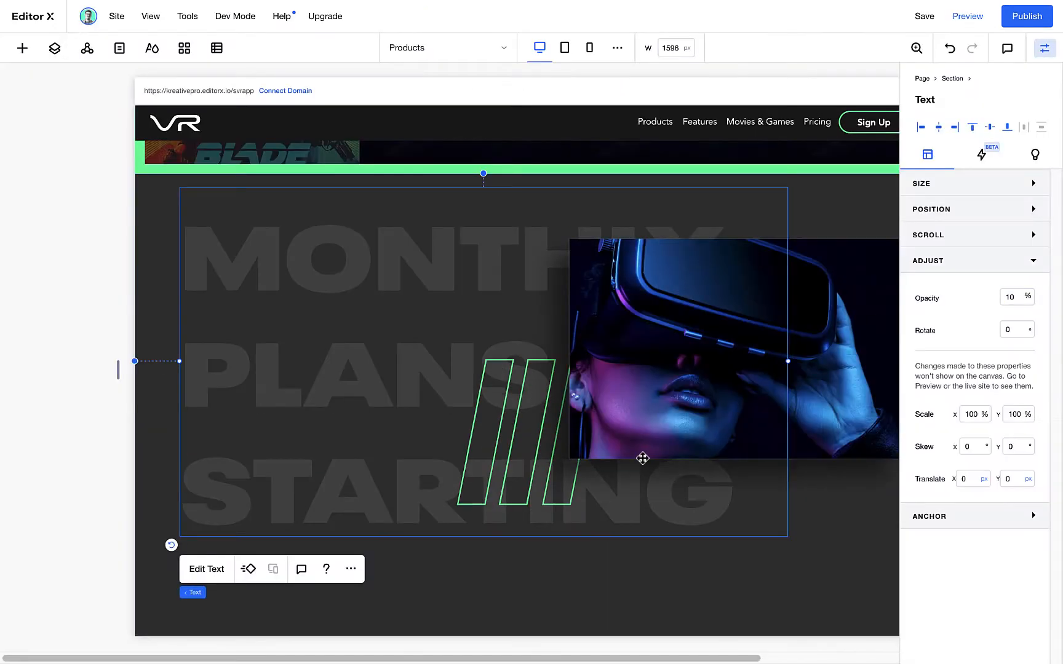
# Duplicate the headset photo and place the copy in the lower-left part of the dark section
pyautogui.click(643, 454)
pyautogui.moveTo(718, 659); pyautogui.dragTo(786, 660)
pyautogui.hotkey('ctrl', 'v')
pyautogui.scroll(-2, 785, 369)
pyautogui.moveTo(805, 228); pyautogui.dragTo(396, 453)
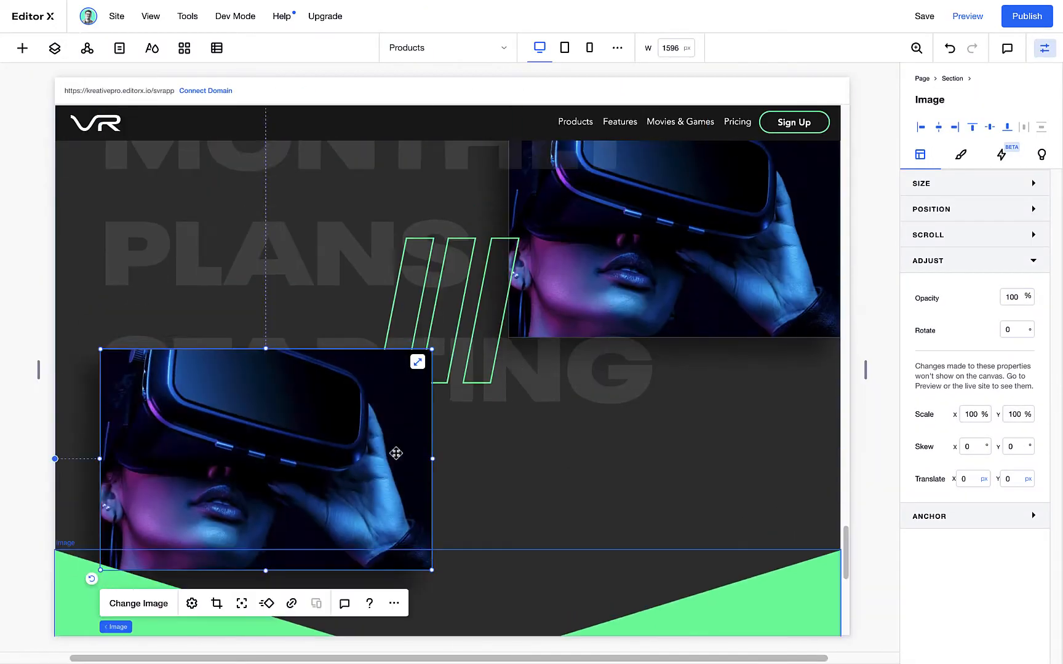
# Pick photo-12.jpg from the site files as the replacement for the duplicated photo
pyautogui.click(143, 603)
pyautogui.click(332, 355)
pyautogui.scroll(-10, 622, 400)
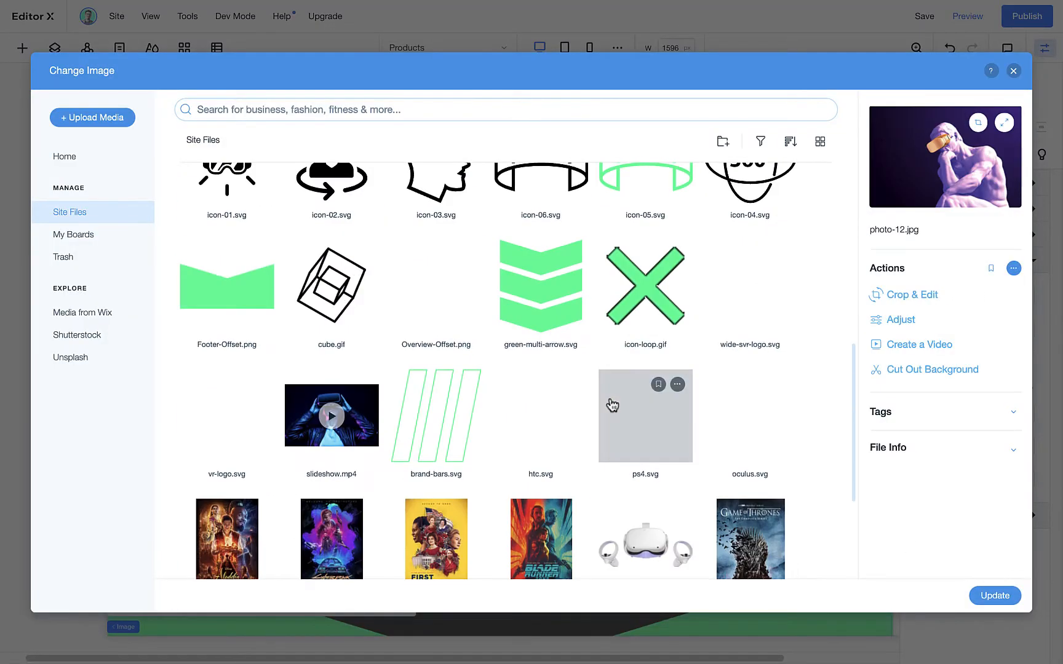
pyautogui.scroll(8, 613, 404)
# Flip photo-12.jpg horizontally in the photo editor and apply it to the lower image
pyautogui.click(923, 295)
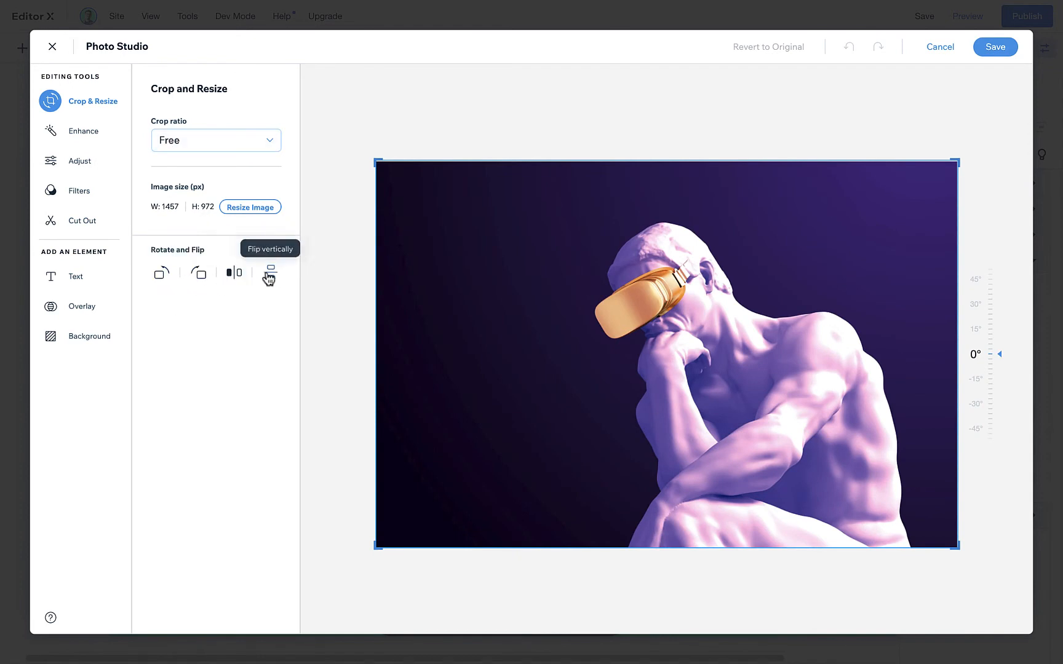
pyautogui.click(234, 273)
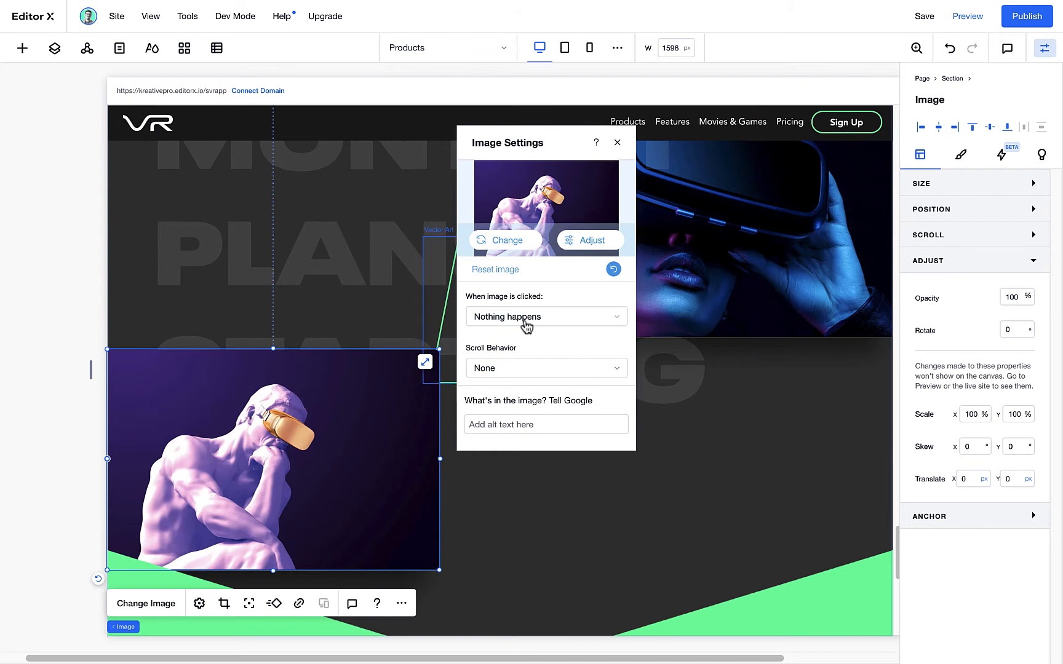
pyautogui.click(506, 368)
pyautogui.click(492, 414)
pyautogui.click(242, 612)
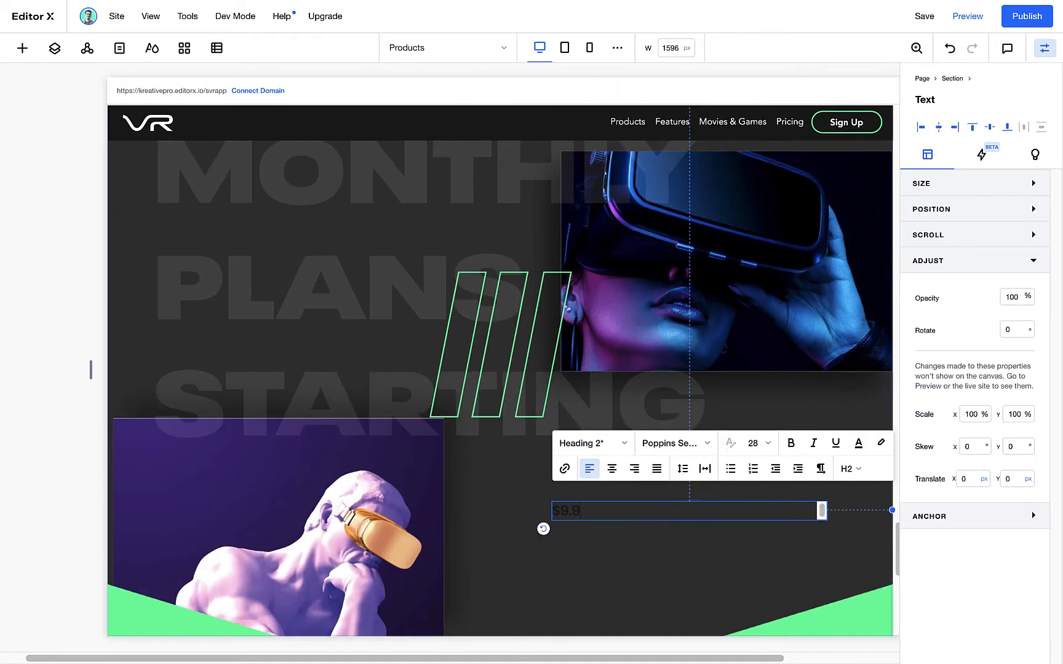
# Format the $9.99 price heading with larger text and a green dollar sign, and place it below the headset photo
pyautogui.click(590, 443)
pyautogui.click(623, 500)
pyautogui.click(754, 443)
pyautogui.write('130')
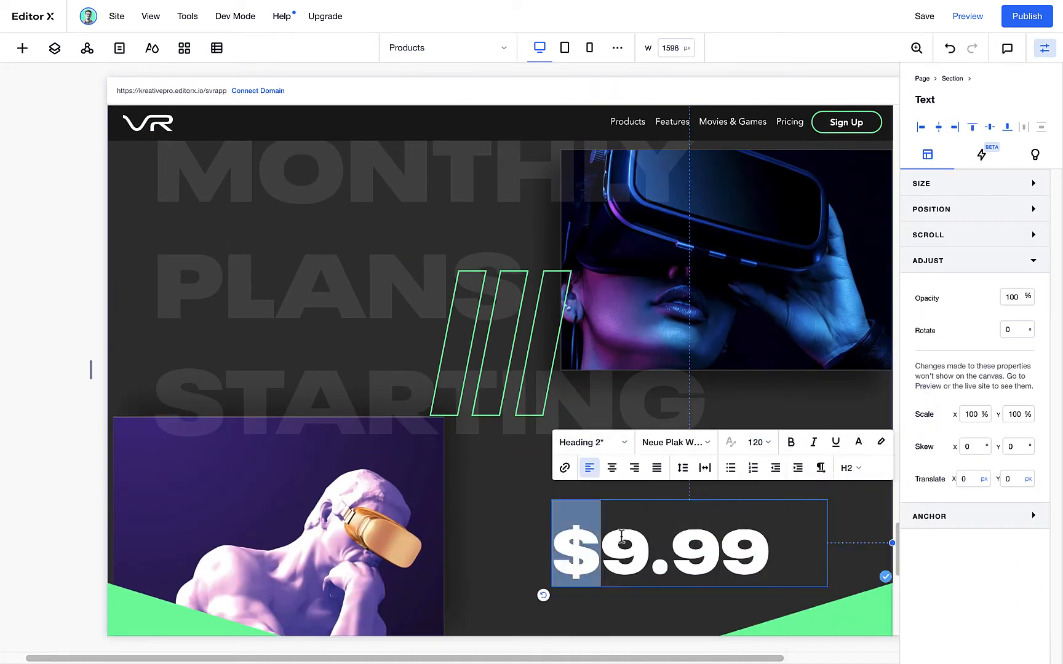
pyautogui.moveTo(721, 568); pyautogui.dragTo(733, 480)
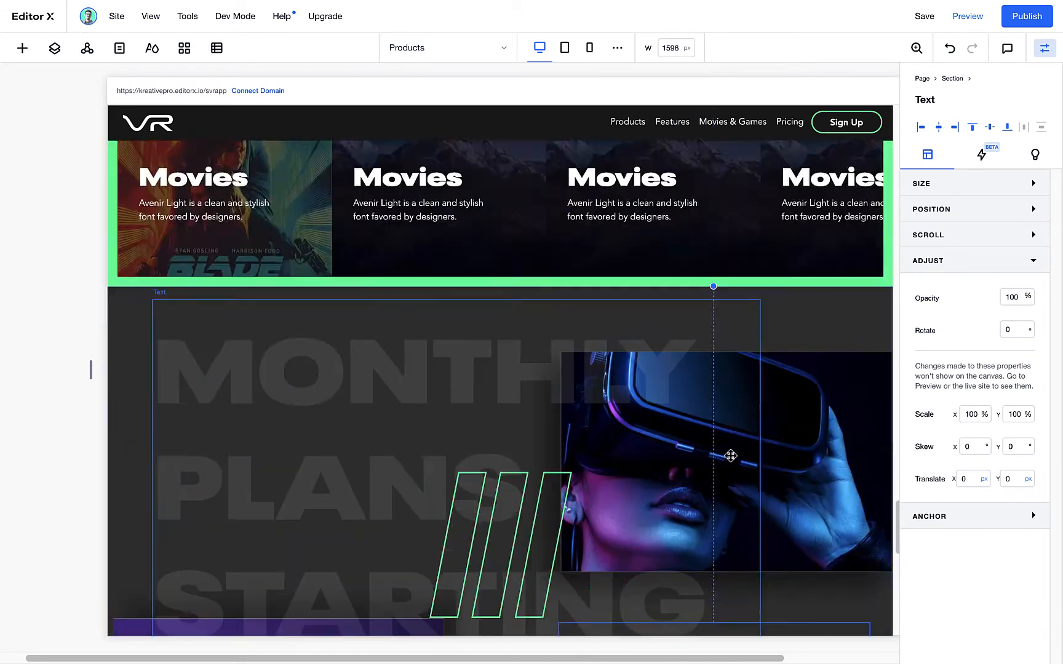
# Enlarge the green bars artwork between the two photos
pyautogui.click(281, 369)
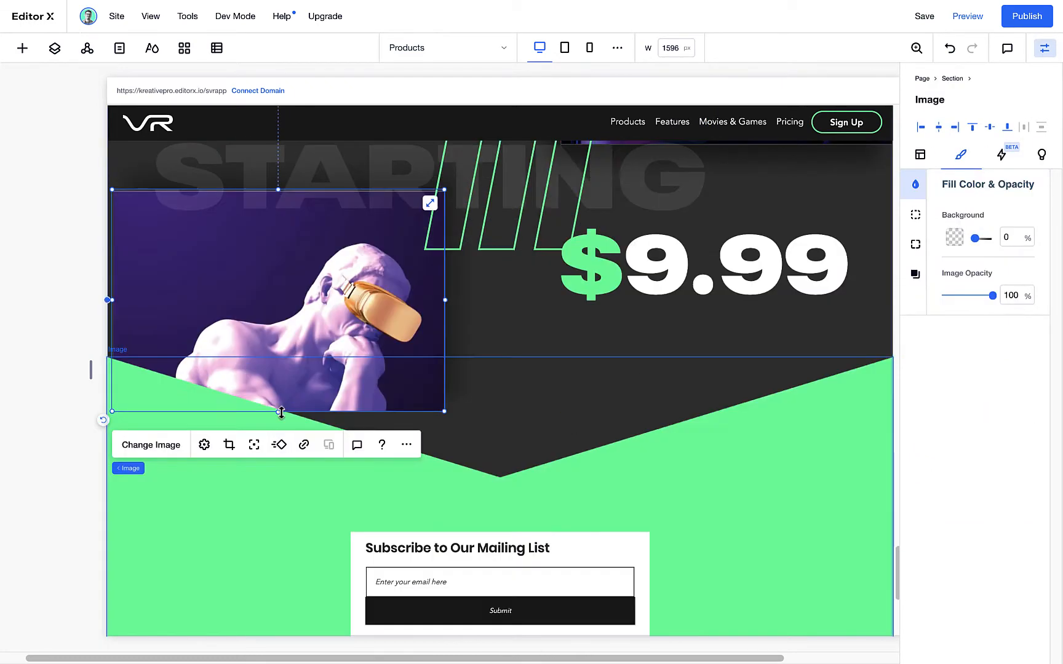
pyautogui.click(254, 445)
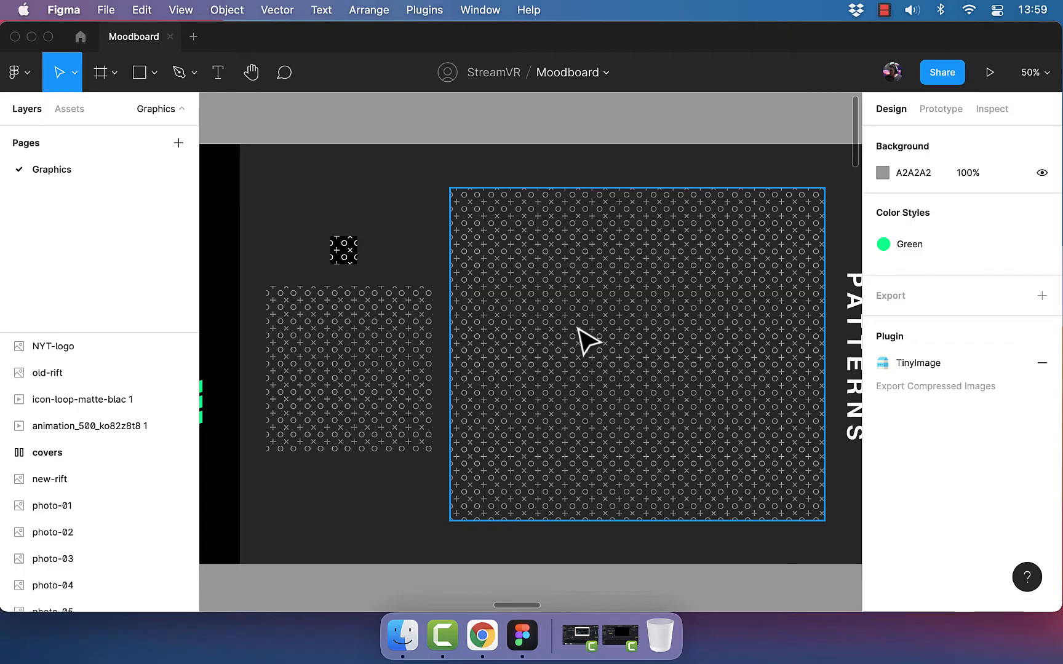
pyautogui.keyDown('ctrl'); pyautogui.scroll(-3, 588, 341); pyautogui.keyUp('ctrl')
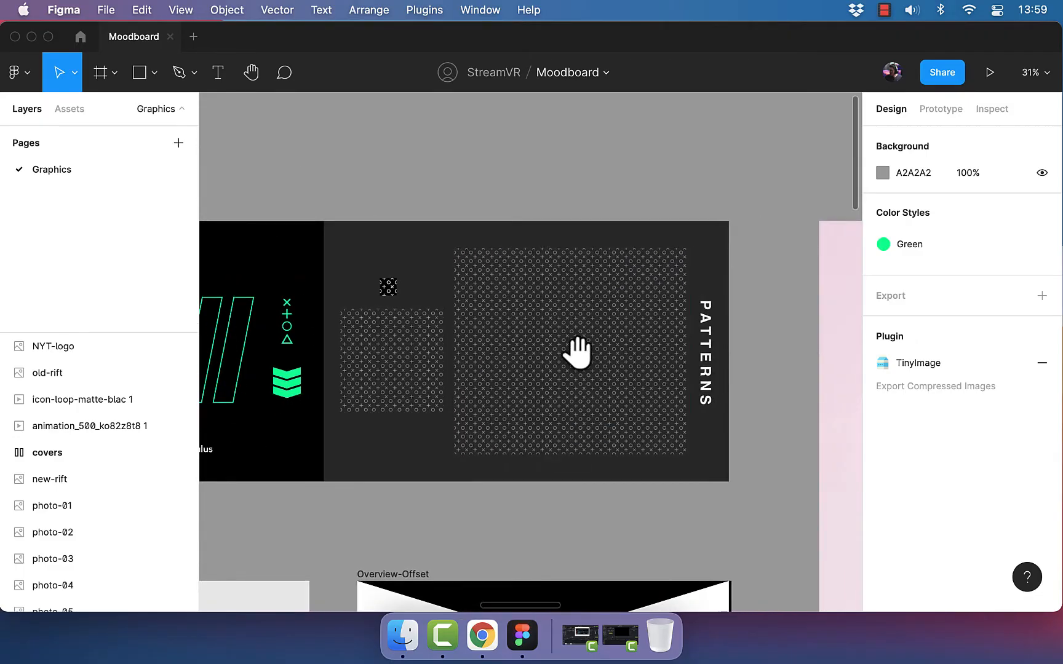
# Run the TinyImage plugin on the tic-tac-toe 3 pattern in Figma, and switch back to Editor X
pyautogui.click(560, 326)
pyautogui.scroll(-5, 1037, 541)
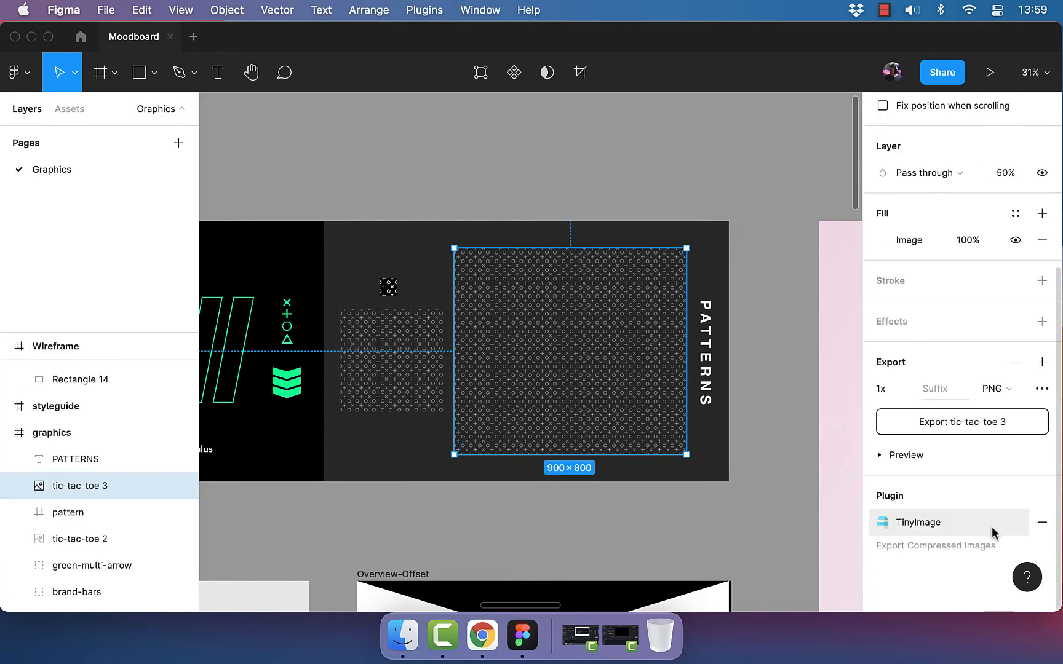
pyautogui.click(975, 528)
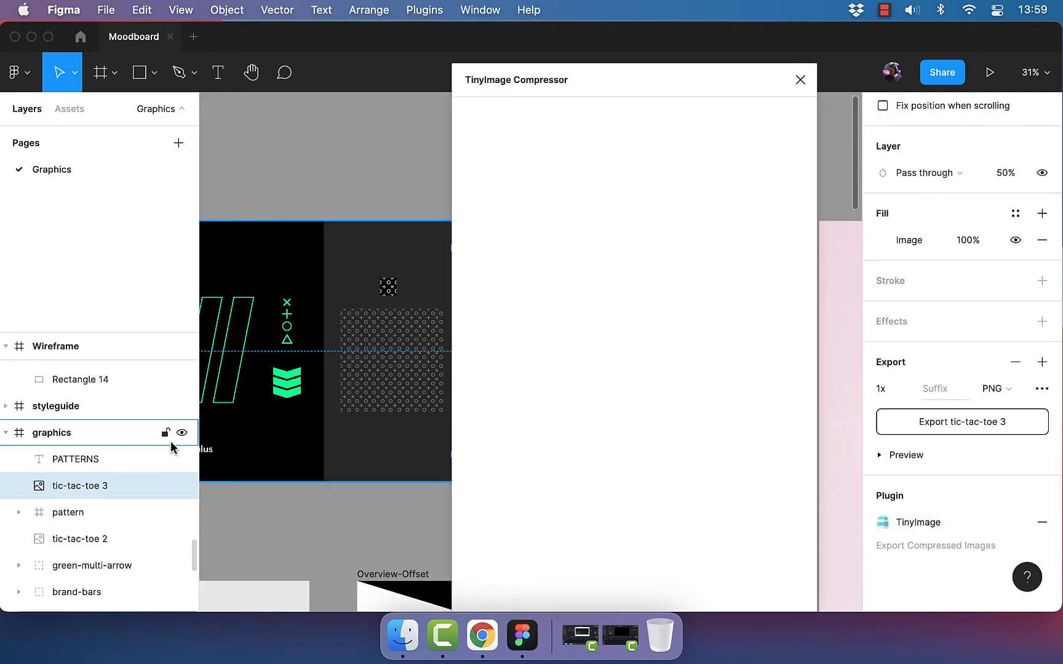
pyautogui.hotkey('ctrl', 'Right')
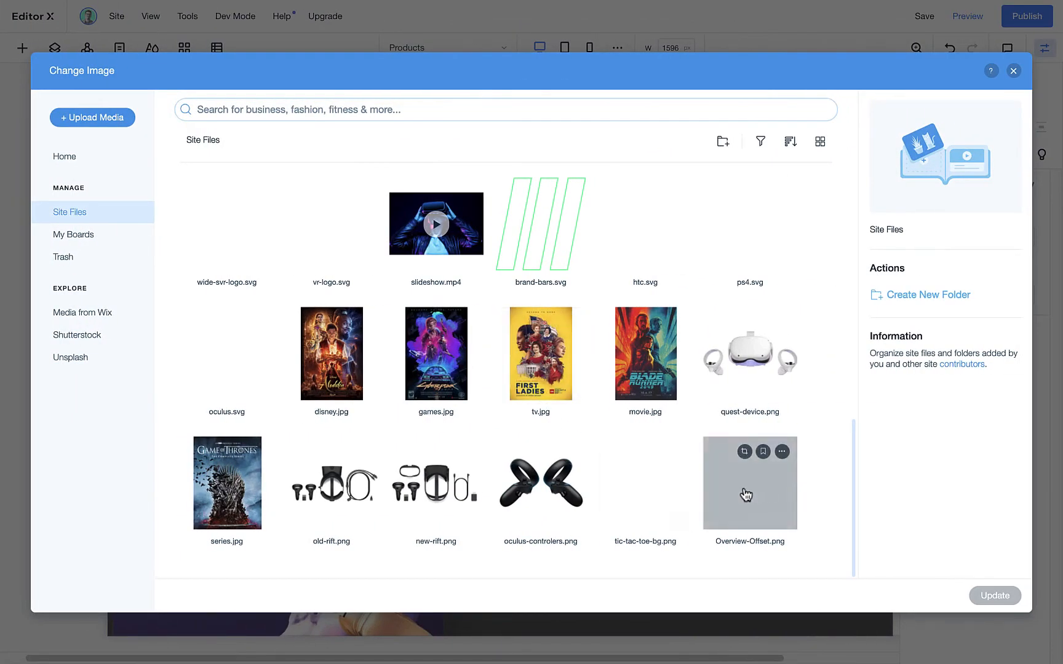
# Use tic-tac-toe-bg.png as the new image in the dark section and give it a border width of 10
pyautogui.click(654, 500)
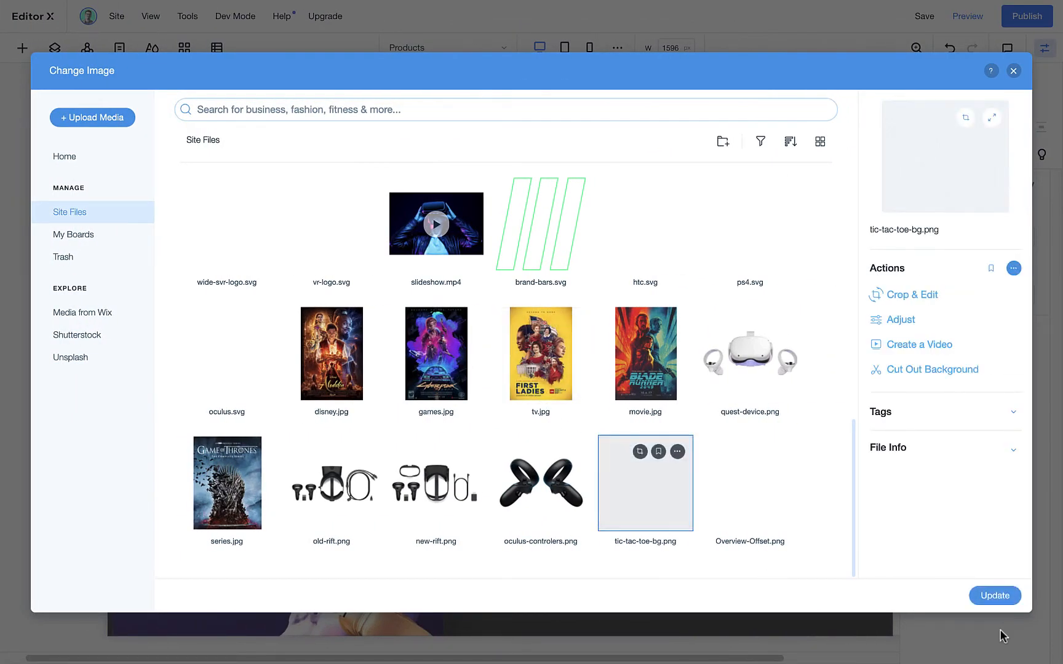
pyautogui.click(995, 595)
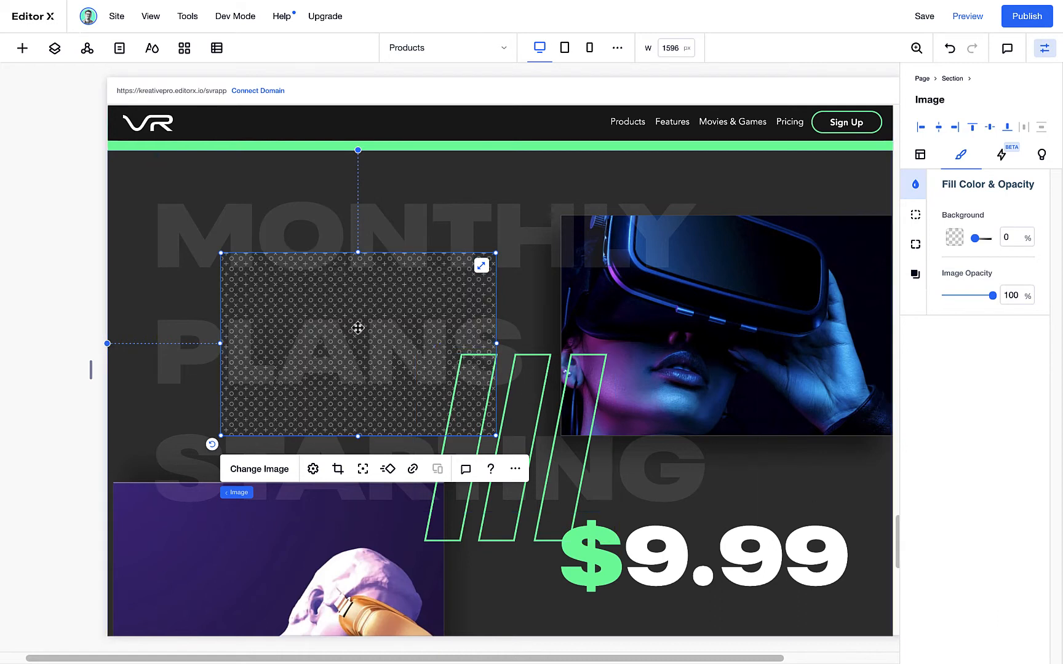
pyautogui.click(915, 215)
pyautogui.click(1007, 240)
pyautogui.write('10')
# Enlarge the pattern image and move it down between the two photos, undoing any accidental change
pyautogui.moveTo(497, 436); pyautogui.dragTo(580, 490)
pyautogui.click(388, 396)
pyautogui.hotkey('ctrl', 'z')
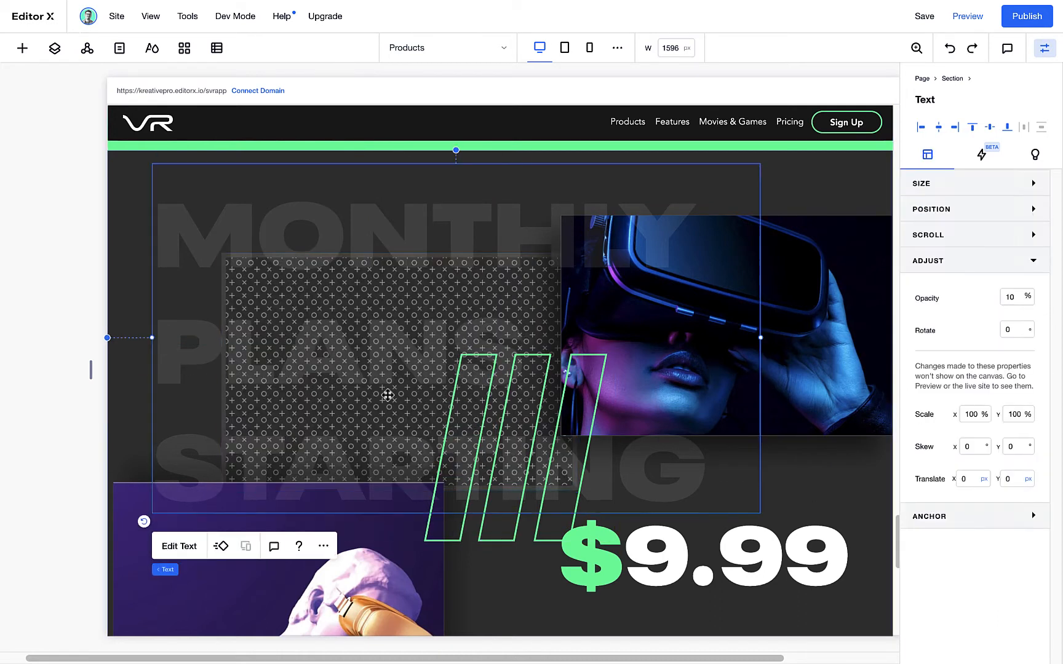
pyautogui.moveTo(388, 395); pyautogui.dragTo(471, 515)
# Set the pattern image's opacity to 35% and enlarge it around the green bars
pyautogui.scroll(-2, 529, 470)
pyautogui.scroll(1, 529, 470)
pyautogui.moveTo(992, 296); pyautogui.dragTo(963, 296)
pyautogui.moveTo(665, 517); pyautogui.dragTo(708, 554)
pyautogui.moveTo(489, 321); pyautogui.dragTo(491, 288)
pyautogui.scroll(2, 349, 401)
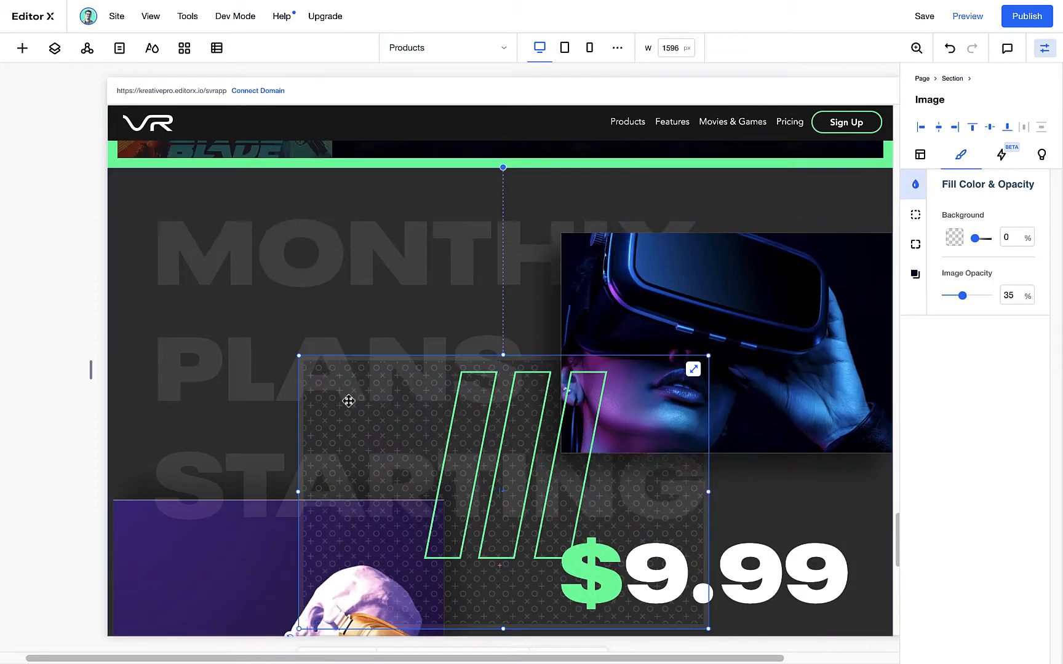
# Nudge the $9.99 price text slightly to the left
pyautogui.scroll(-2, 348, 401)
pyautogui.click(732, 431)
pyautogui.moveTo(732, 431); pyautogui.dragTo(717, 435)
# Add a new image to the dark pricing section and use icon-loop.gif from the site files as its picture
pyautogui.hscroll(1, 546, 391)
pyautogui.scroll(4, 546, 391)
pyautogui.scroll(-2, 546, 391)
pyautogui.rightClick(769, 458)
pyautogui.moveTo(844, 351)
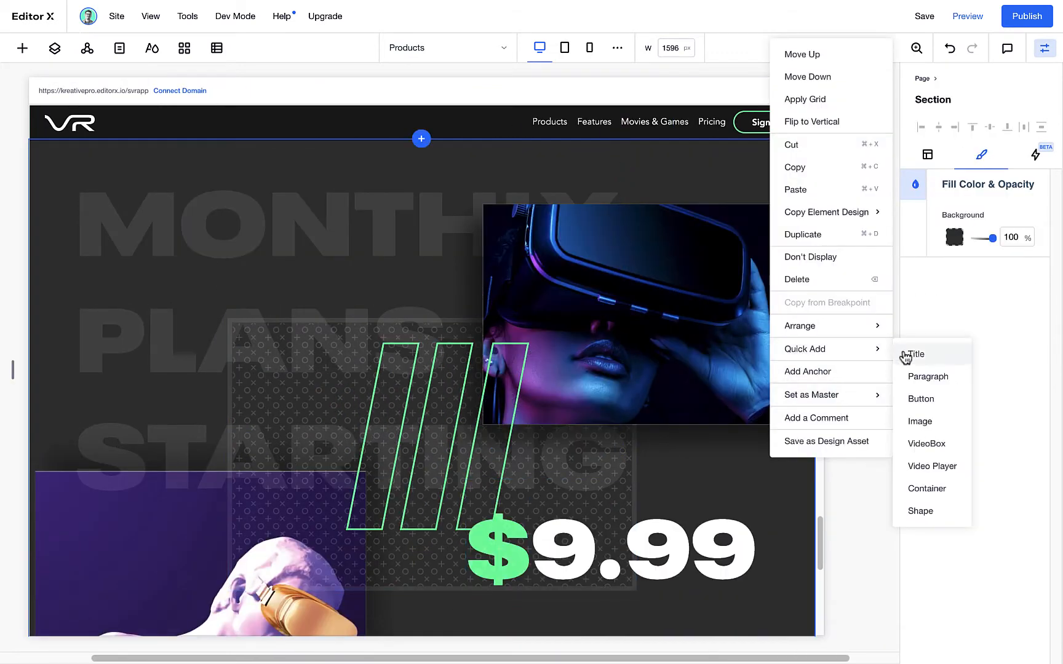
pyautogui.click(905, 422)
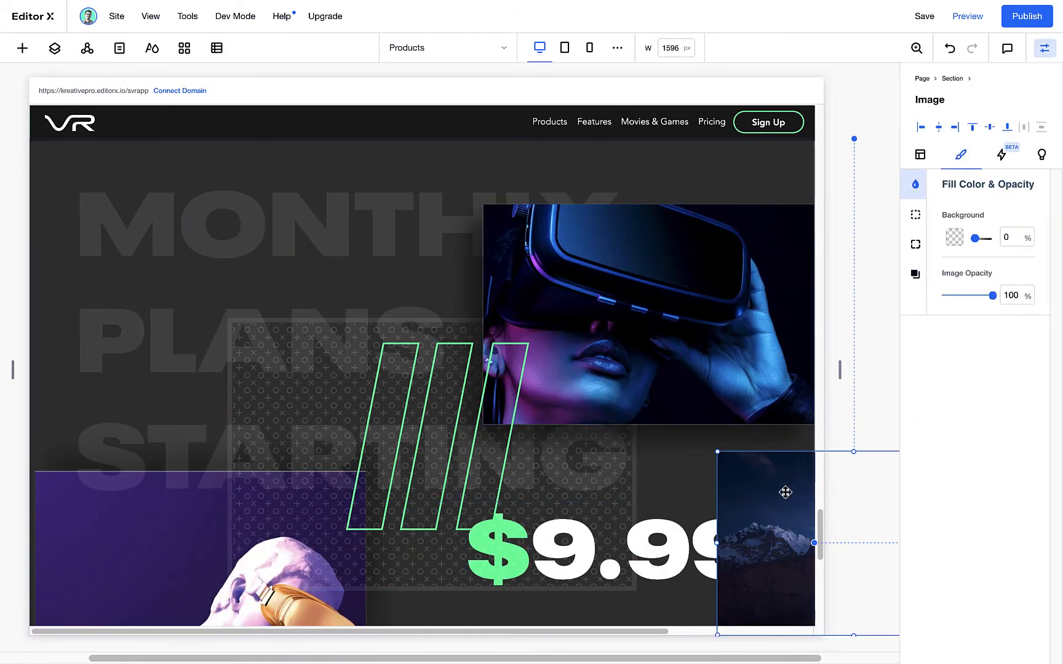
pyautogui.doubleClick(785, 492)
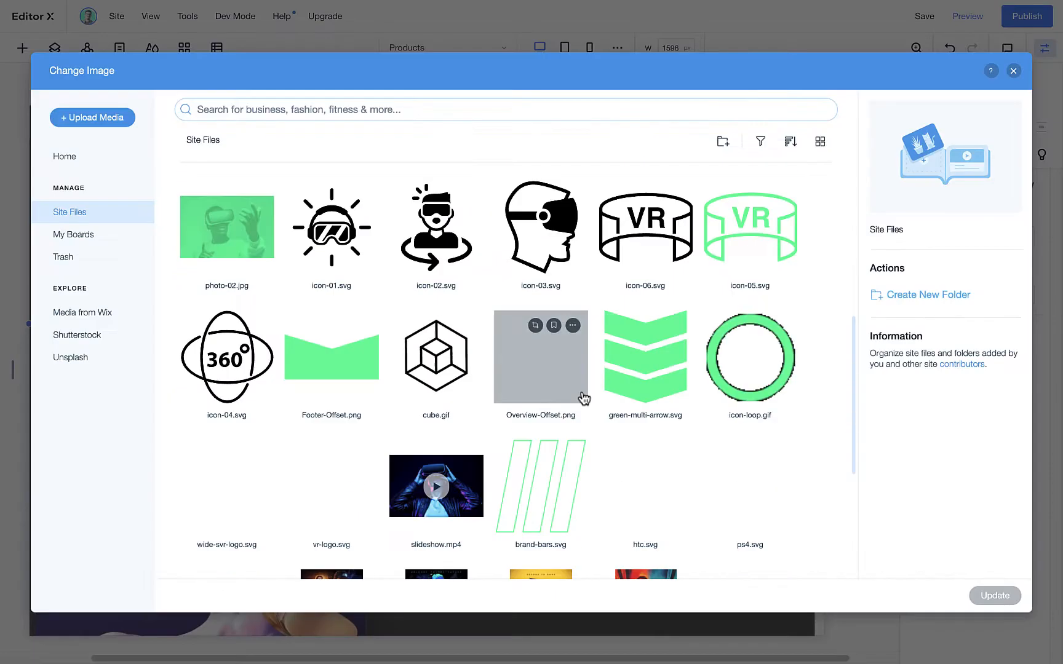
pyautogui.click(757, 368)
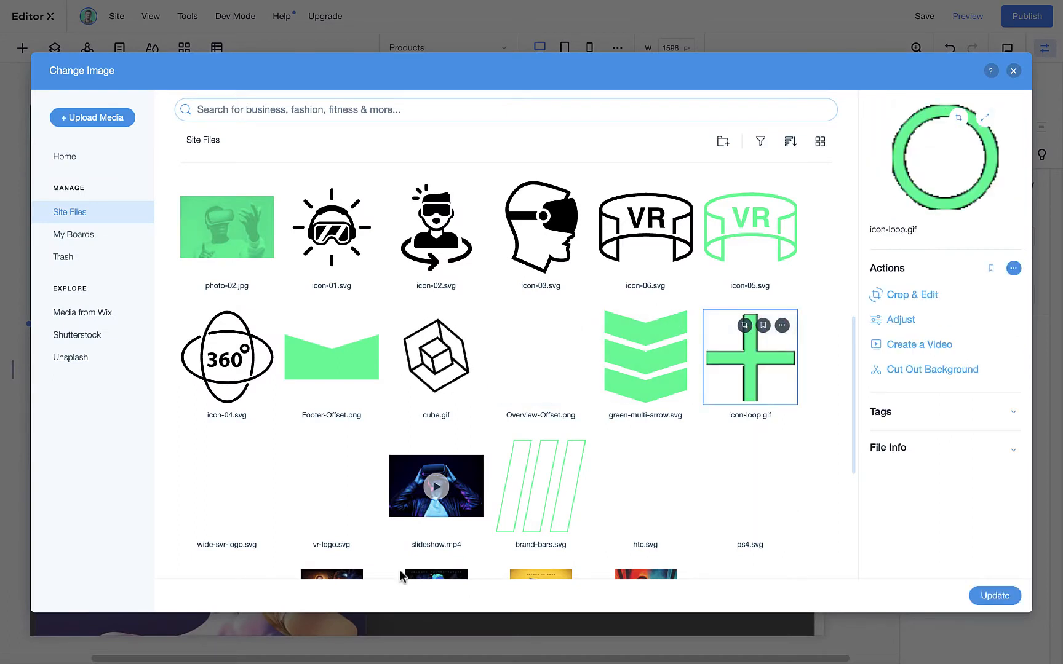
pyautogui.click(995, 596)
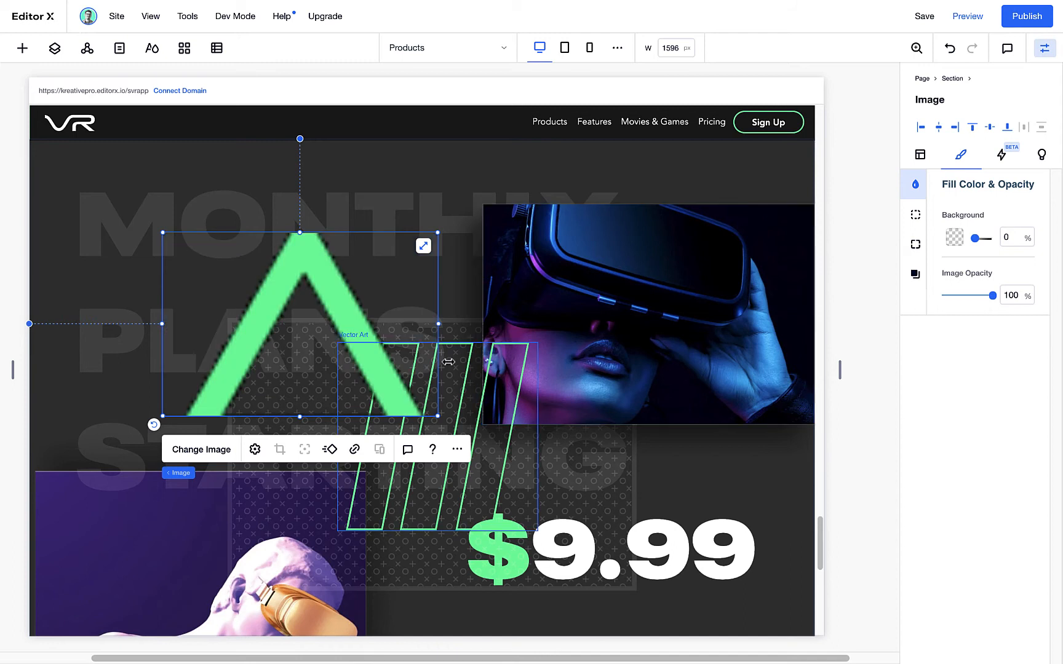
# Reset the animated icon image to its original proportions and shrink it to 60 by 60 px
pyautogui.click(254, 450)
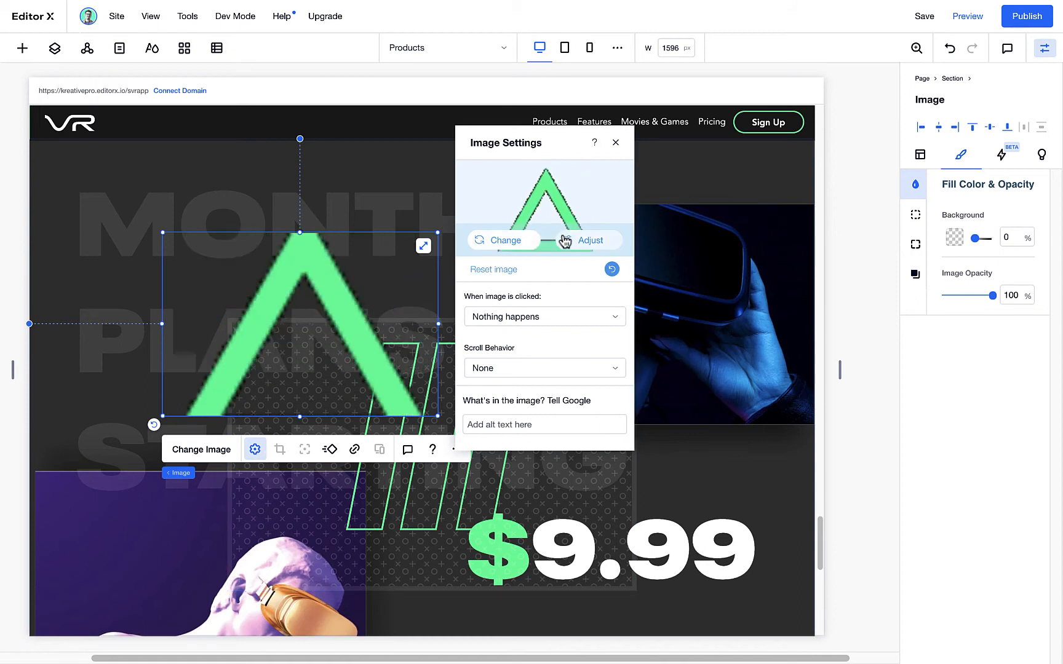
pyautogui.click(514, 274)
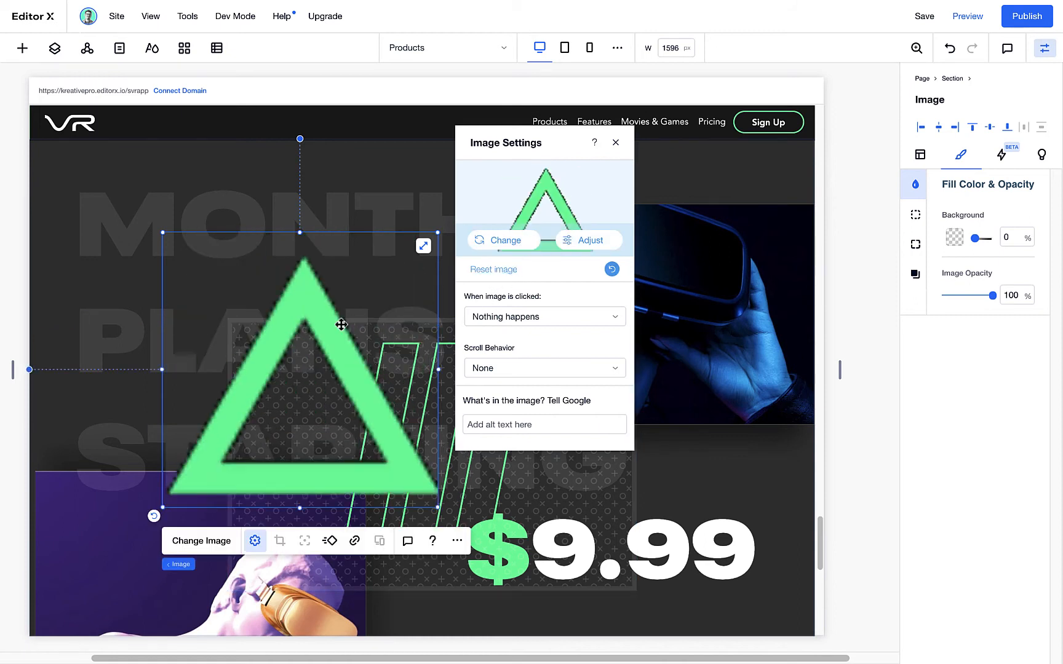
pyautogui.click(615, 142)
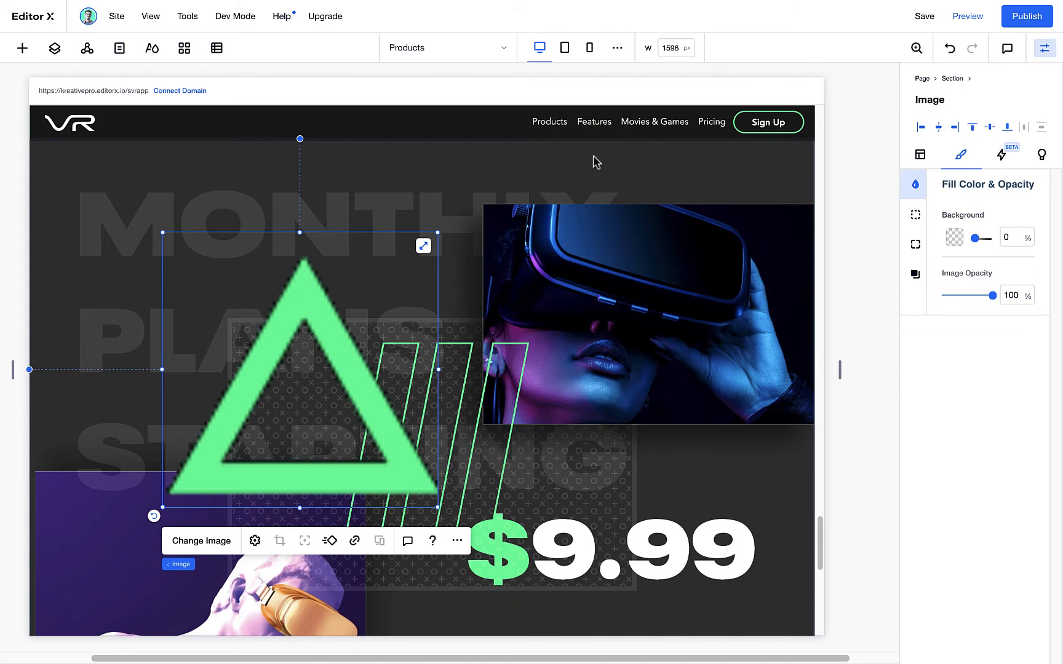
pyautogui.moveTo(437, 507); pyautogui.dragTo(209, 279)
# Preview the page and examine the pricing section's layered photos, animated icon and price, plus the subscribe form below
pyautogui.click(972, 18)
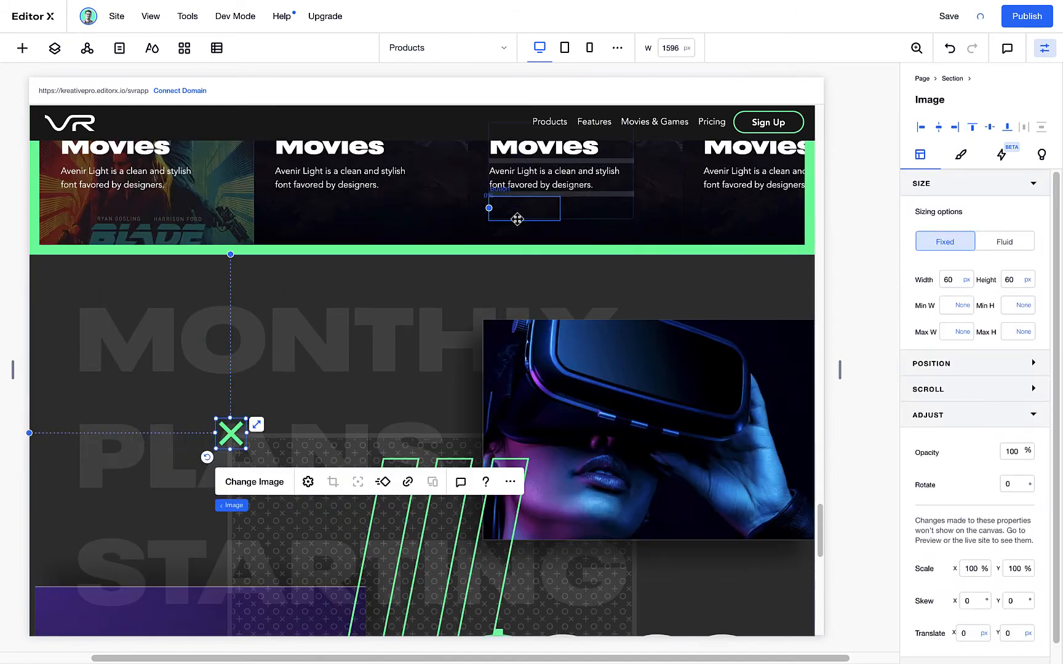
pyautogui.scroll(-5, 573, 314)
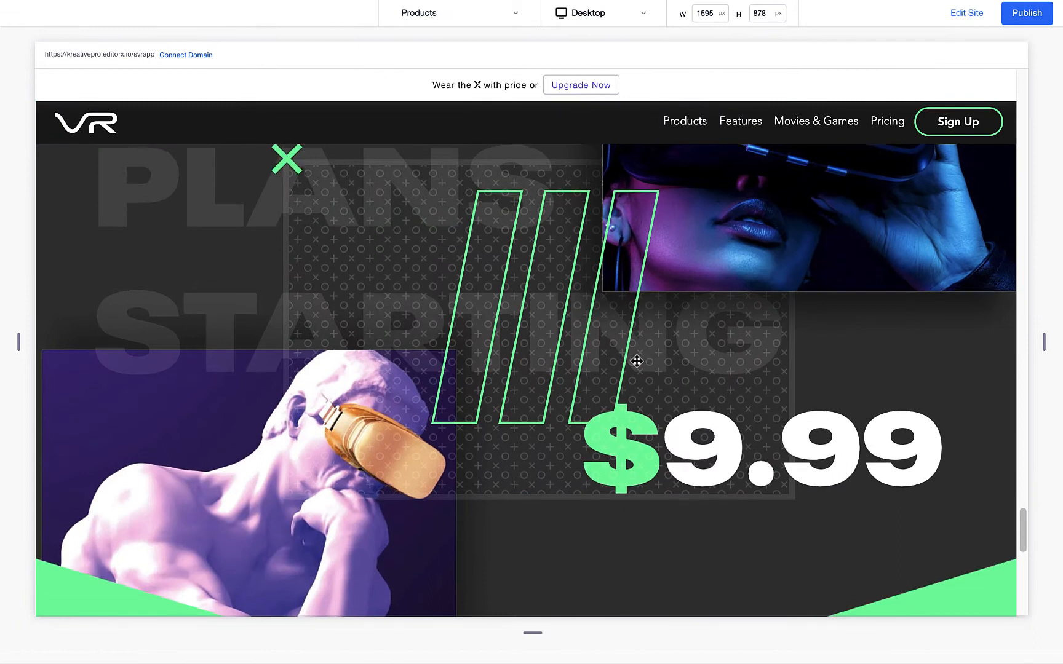
pyautogui.scroll(5, 634, 361)
pyautogui.scroll(-5, 636, 372)
pyautogui.scroll(-5, 634, 377)
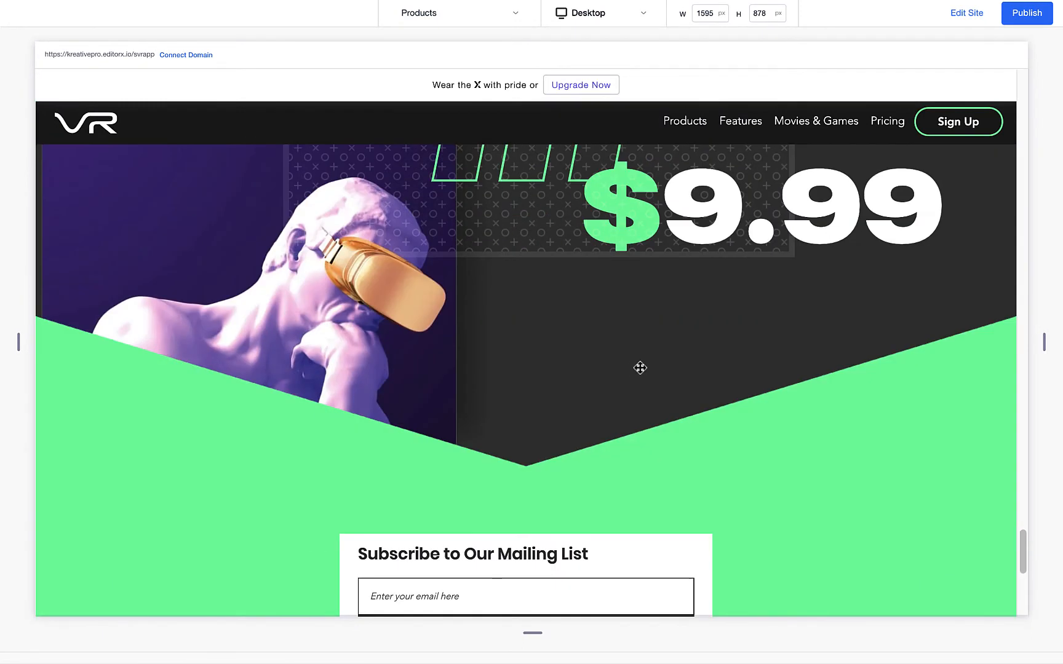
pyautogui.scroll(5, 534, 428)
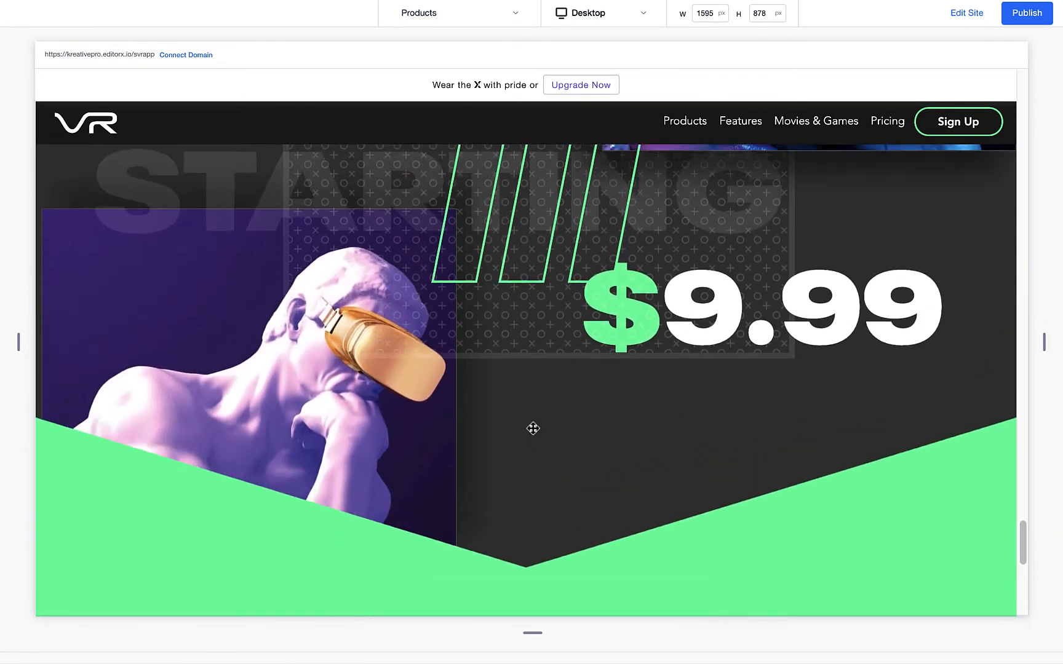
pyautogui.scroll(4, 534, 426)
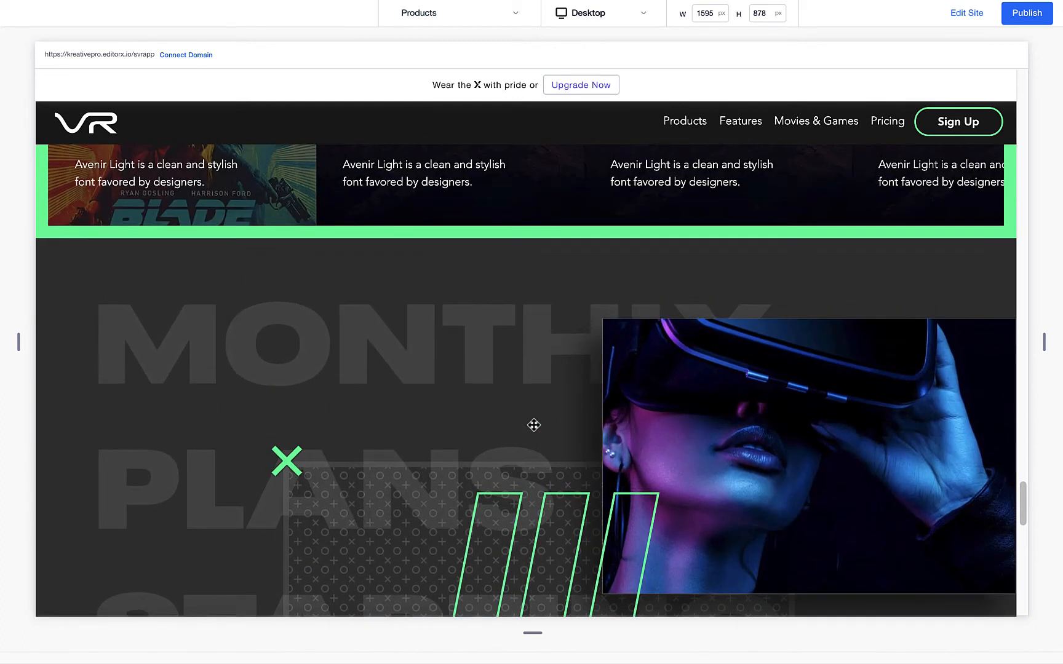
pyautogui.scroll(-8, 534, 427)
pyautogui.scroll(-2, 571, 280)
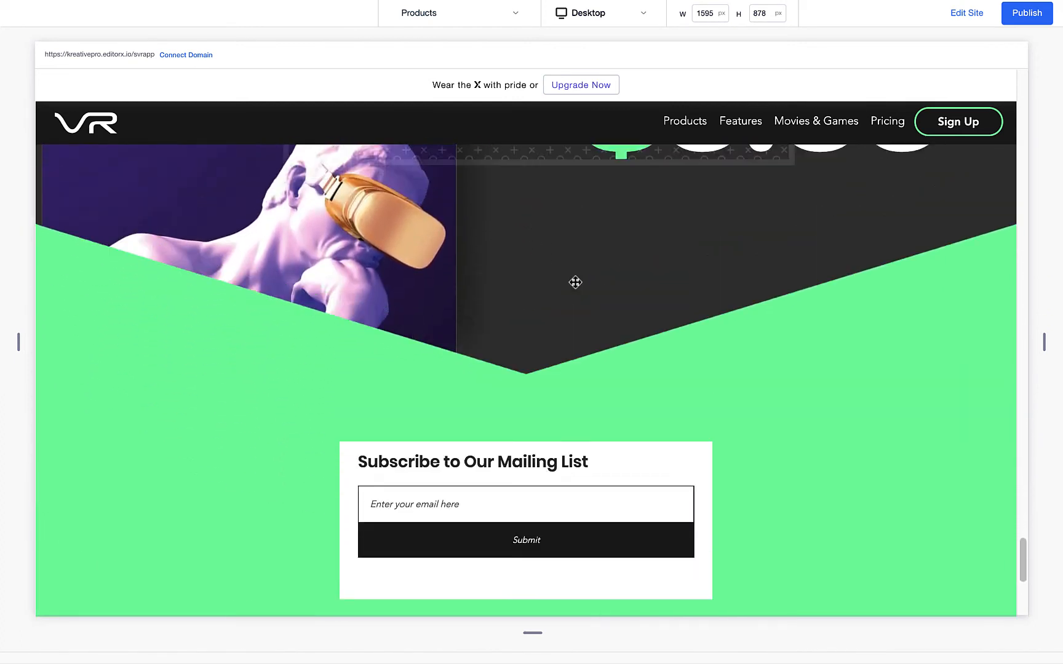
pyautogui.scroll(10, 569, 283)
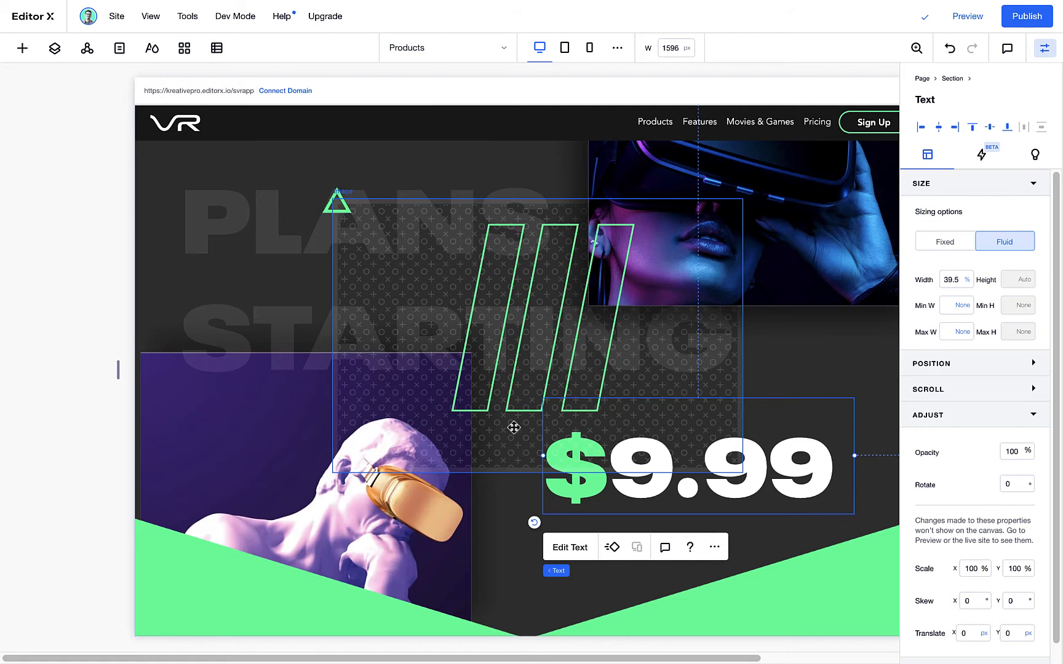
pyautogui.scroll(-5, 591, 394)
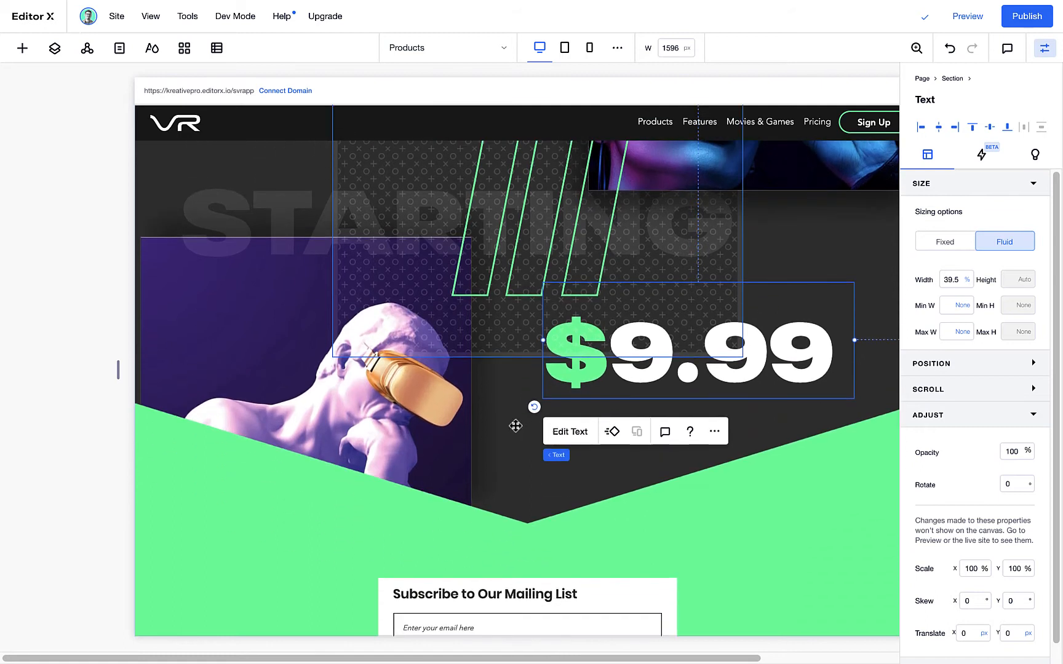
# Make the subscribe form's heading a large SIGN UP, with the VR logo above and "Be the first to try the future." below
pyautogui.doubleClick(554, 338)
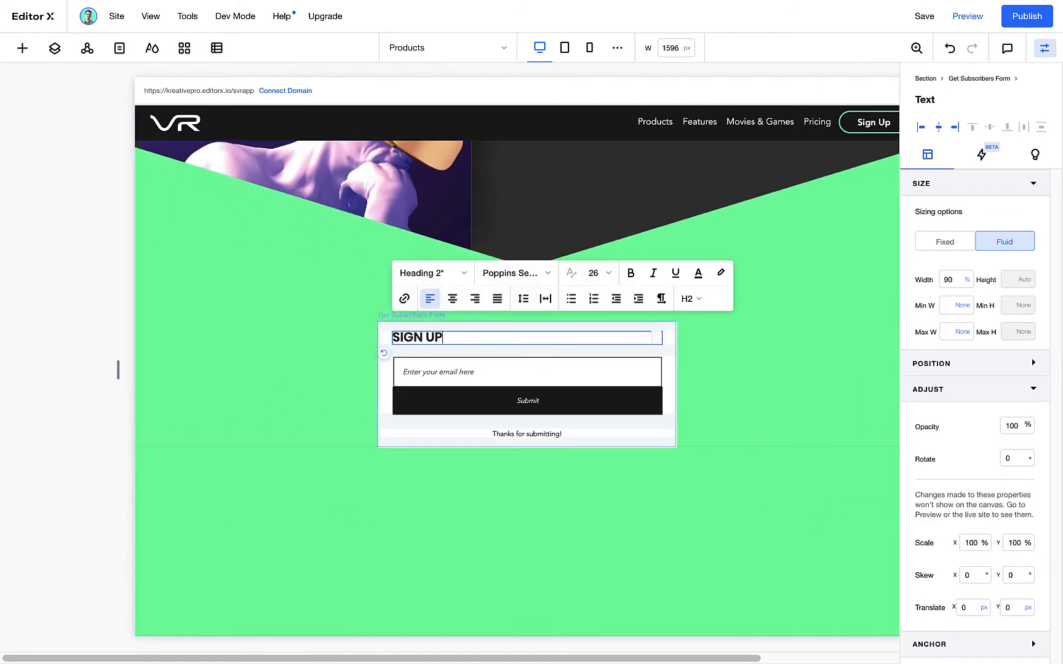
pyautogui.click(454, 274)
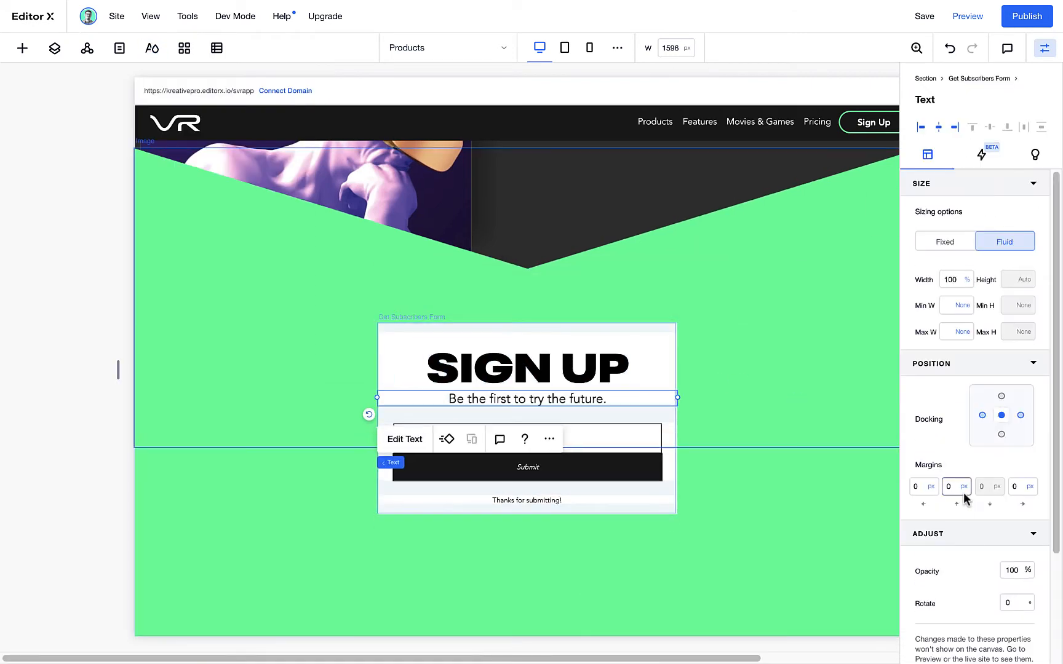
pyautogui.rightClick(645, 424)
pyautogui.moveTo(680, 364)
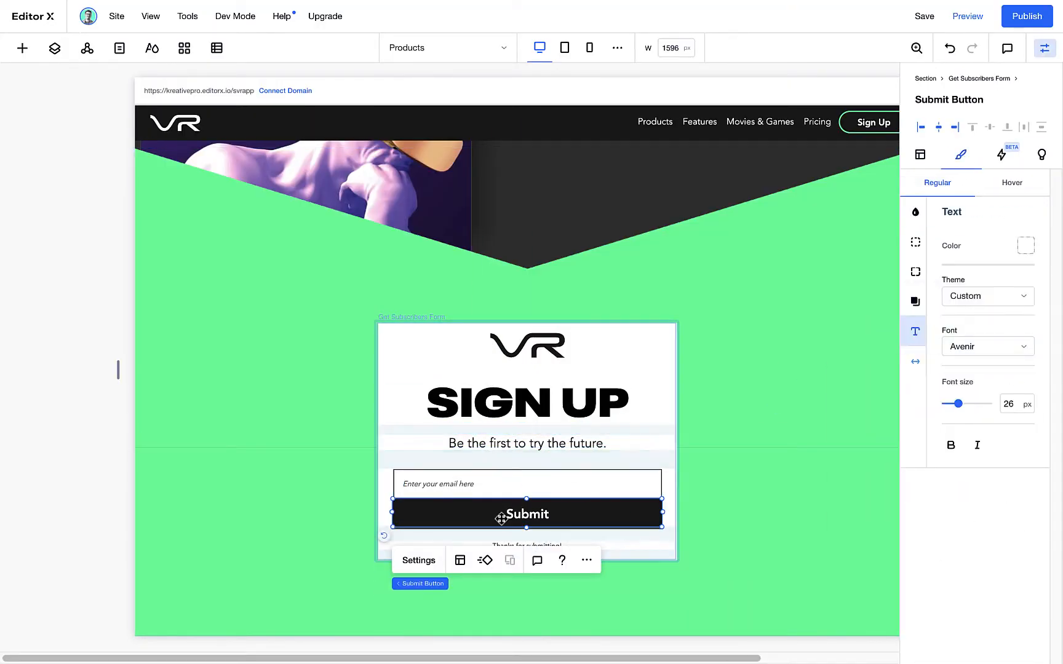
# Set the sign-up form's submit button text to "Subscriber"
pyautogui.click(418, 561)
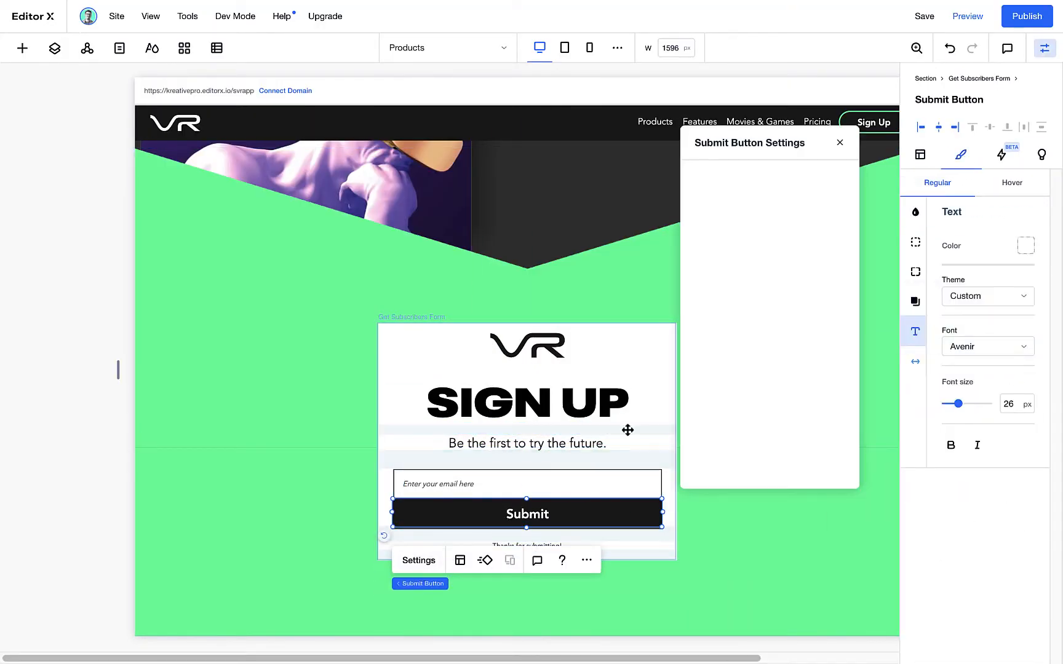
pyautogui.moveTo(761, 144); pyautogui.dragTo(776, 188)
pyautogui.click(745, 239)
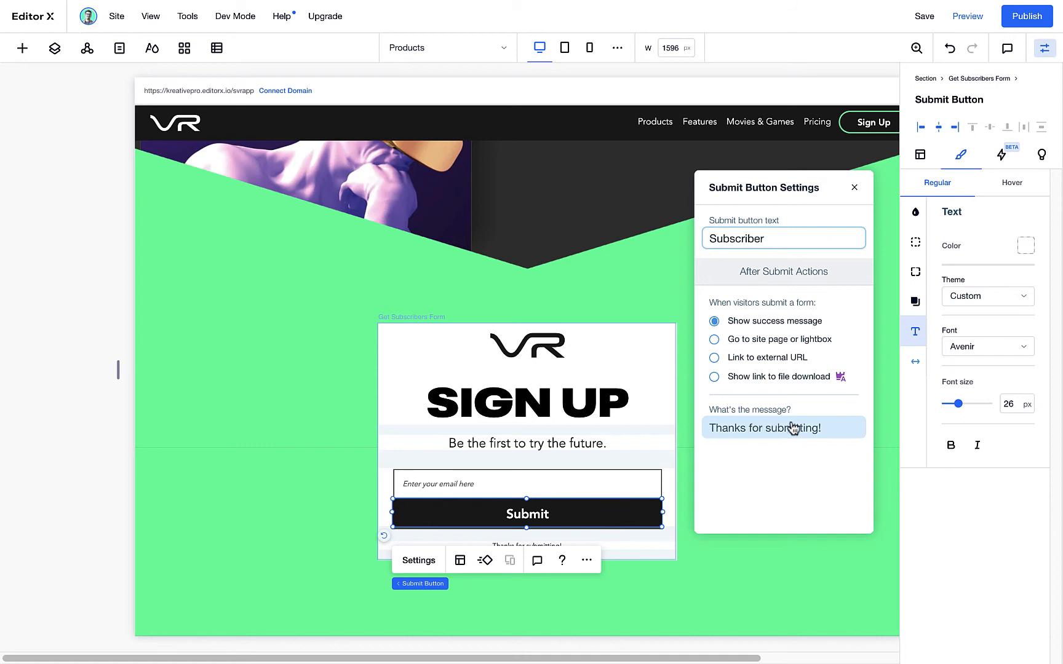
pyautogui.click(768, 431)
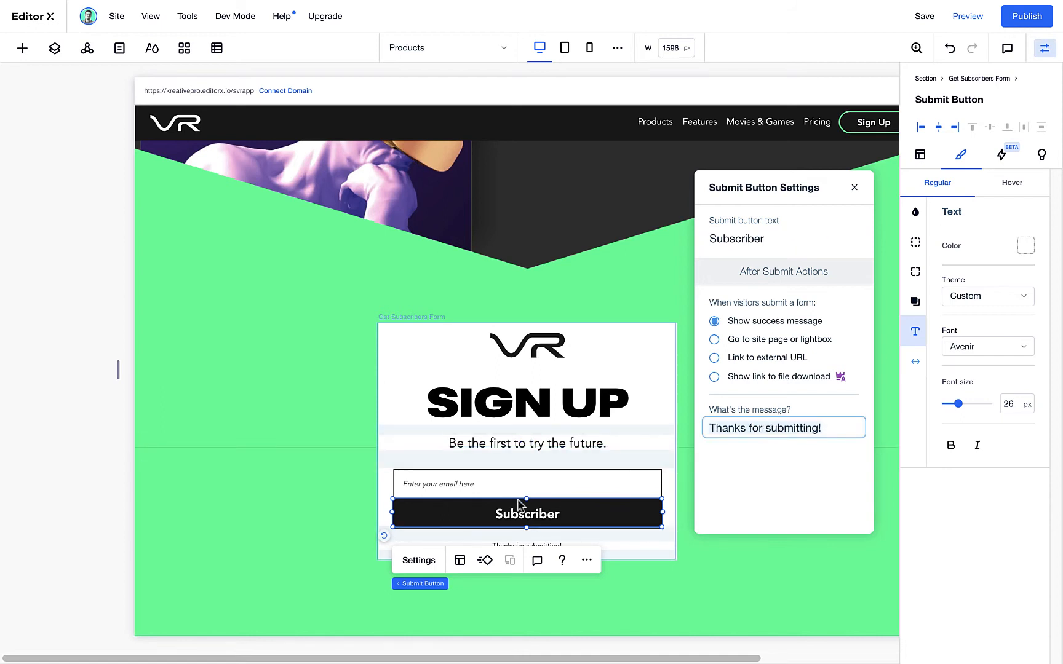
pyautogui.click(770, 245)
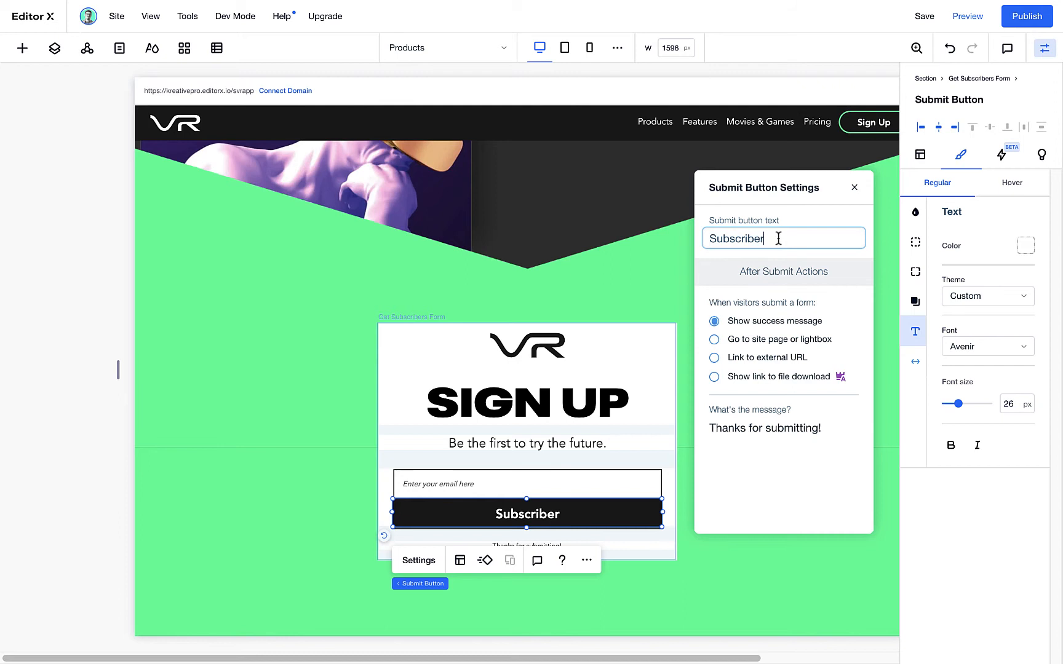
pyautogui.click(598, 433)
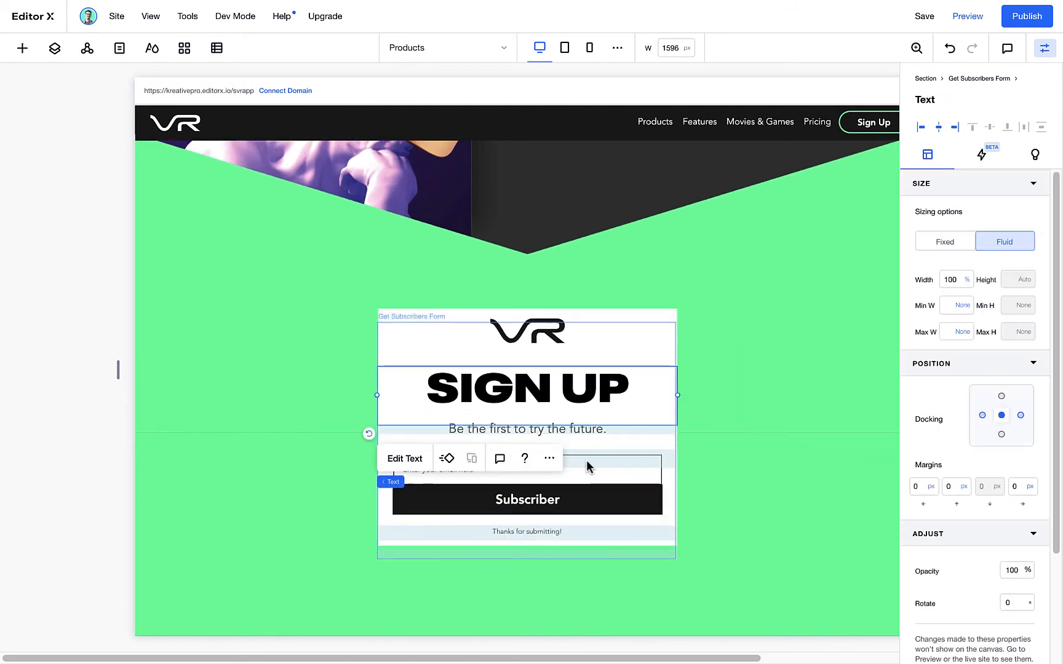
# Apply the Paragraph 2 text theme to the form's email field
pyautogui.scroll(-2, 609, 430)
pyautogui.click(613, 386)
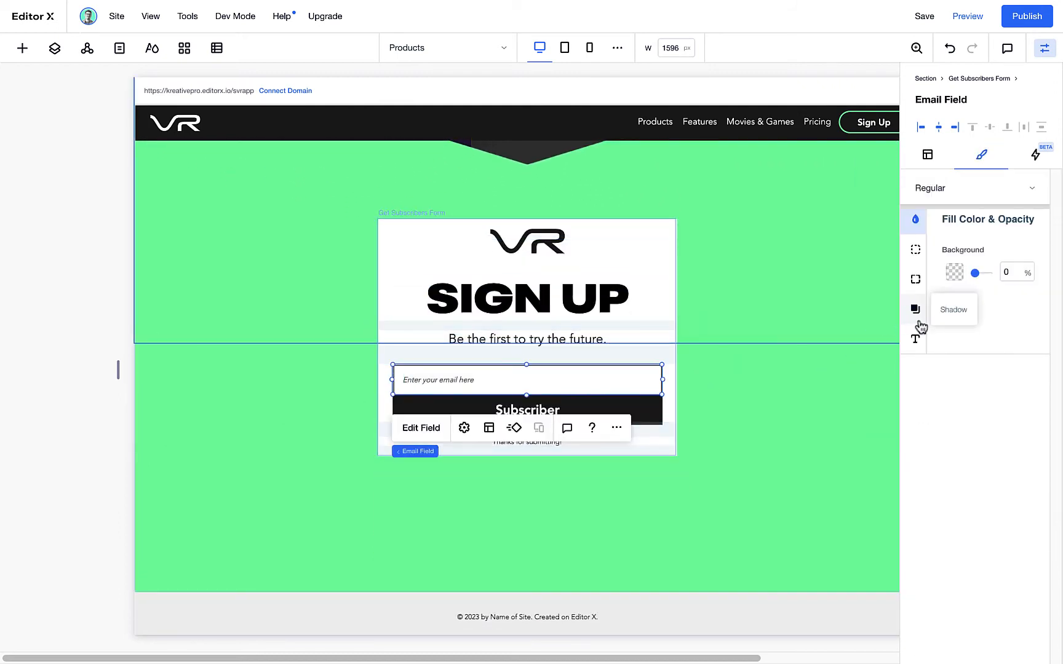
pyautogui.click(916, 280)
pyautogui.click(916, 250)
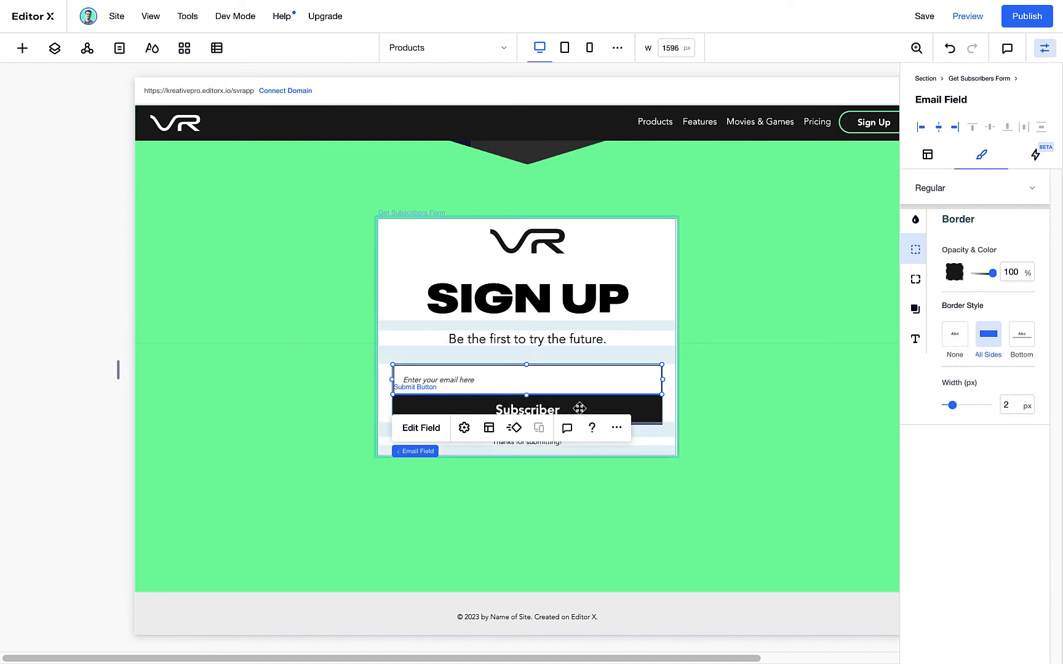
pyautogui.click(916, 340)
pyautogui.click(987, 417)
pyautogui.click(985, 367)
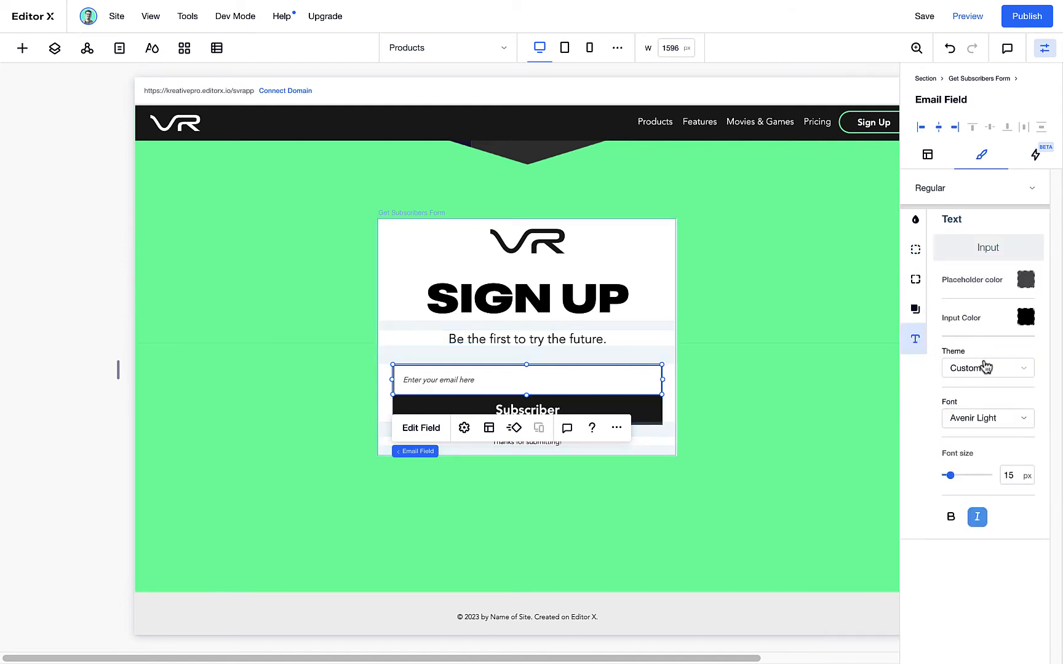
pyautogui.click(985, 369)
pyautogui.scroll(-1, 935, 605)
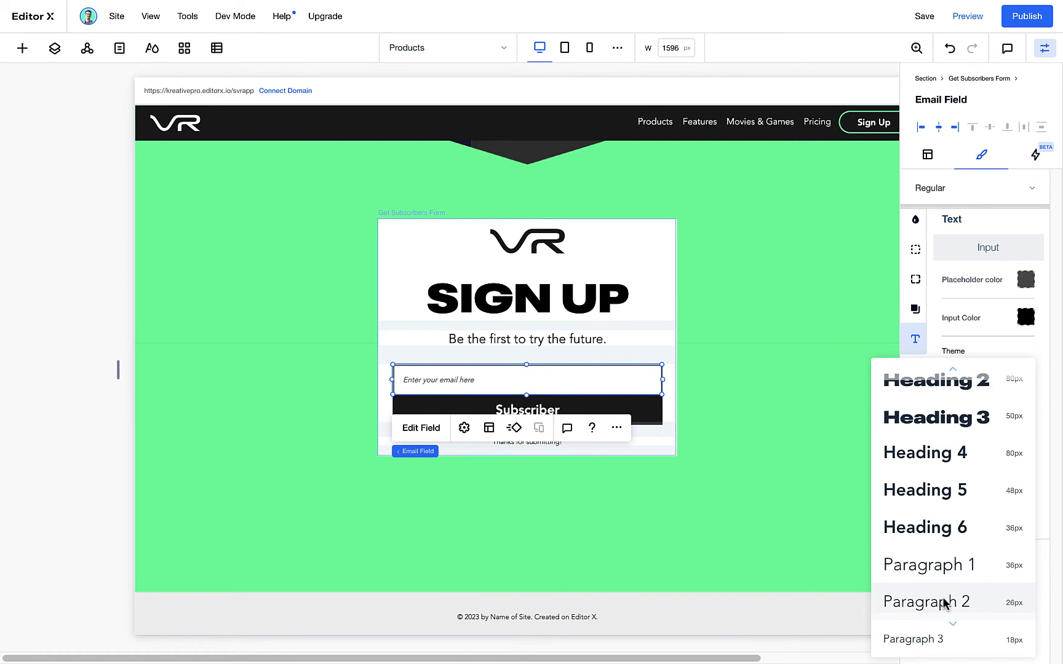
pyautogui.click(946, 603)
# Style the form's success message in Avenir at size 26 and reword it as "Thanks. Something cool 😎 is headed your way!"
pyautogui.click(553, 443)
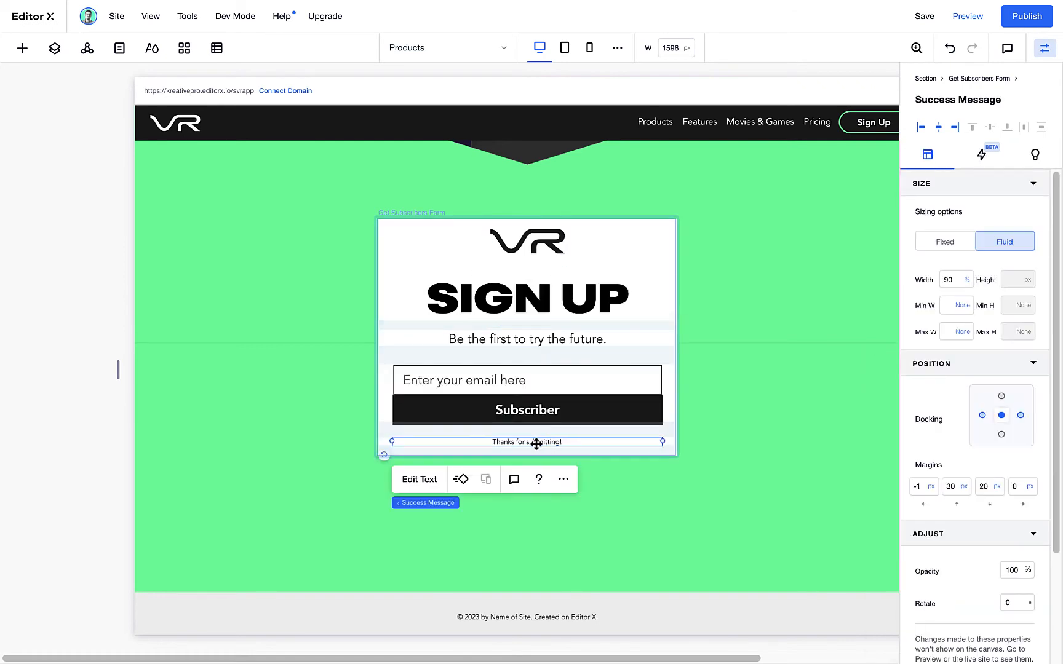
pyautogui.doubleClick(564, 443)
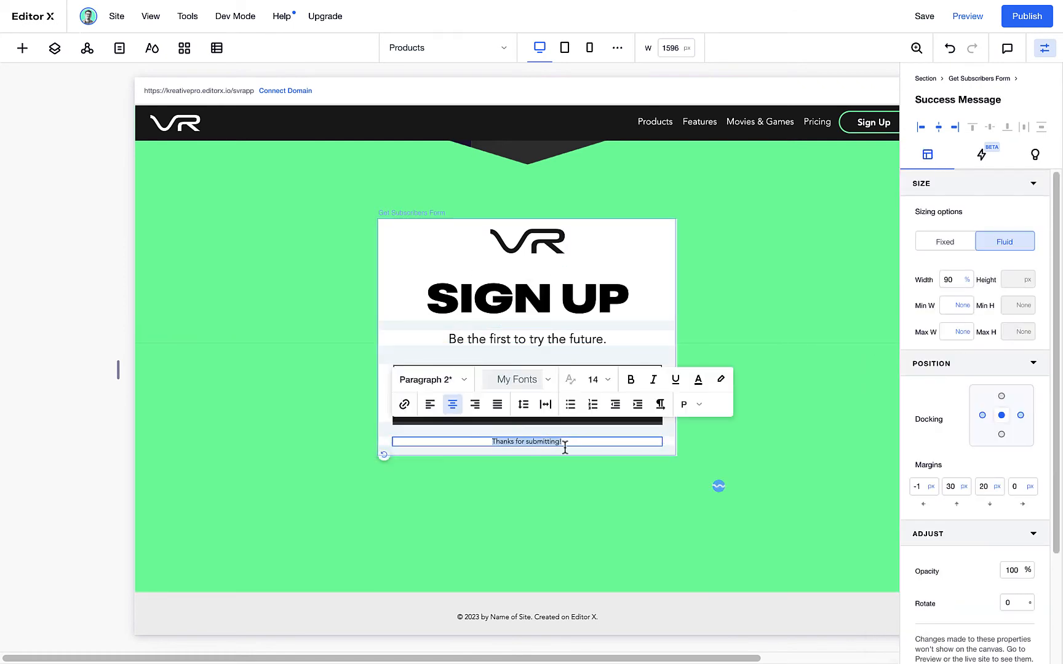
pyautogui.click(464, 381)
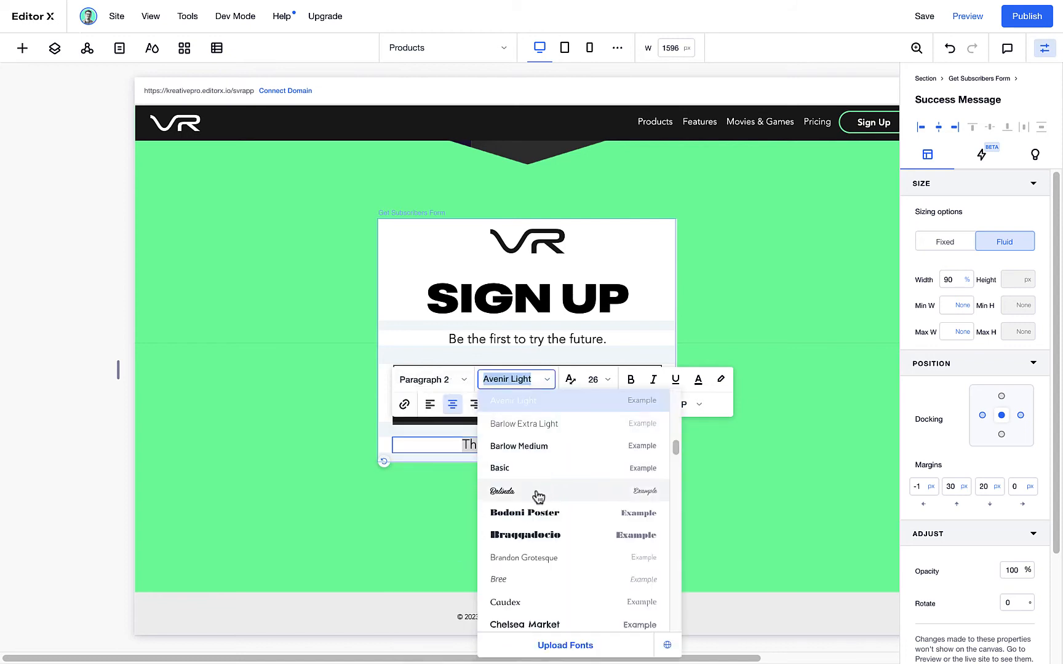
pyautogui.scroll(1, 534, 491)
pyautogui.click(525, 408)
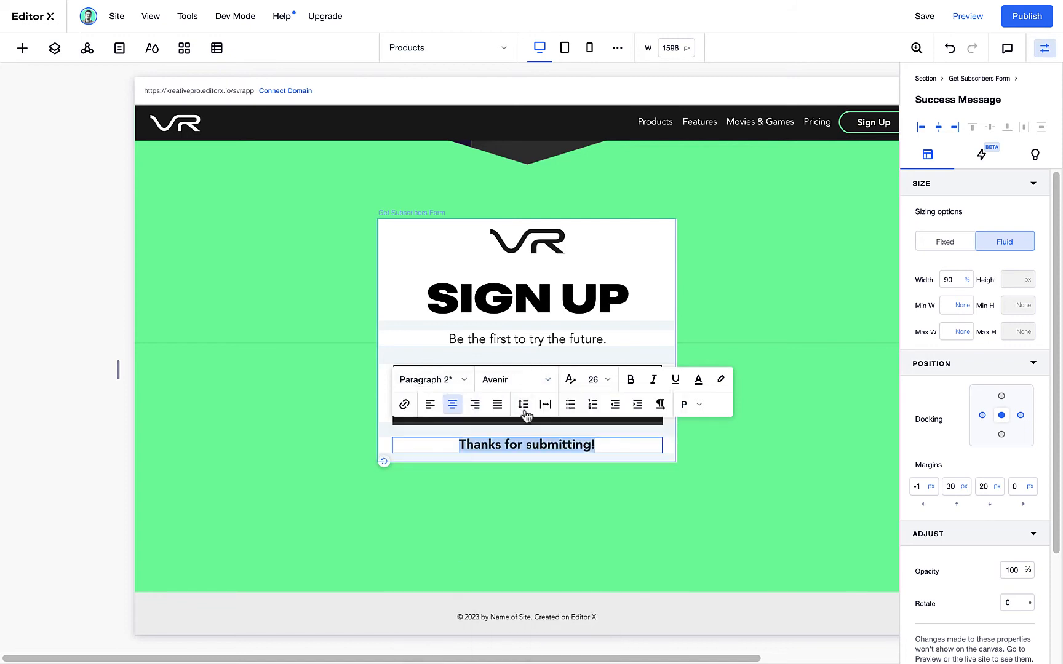
pyautogui.write('Thanks. Something cool is headed your way!')
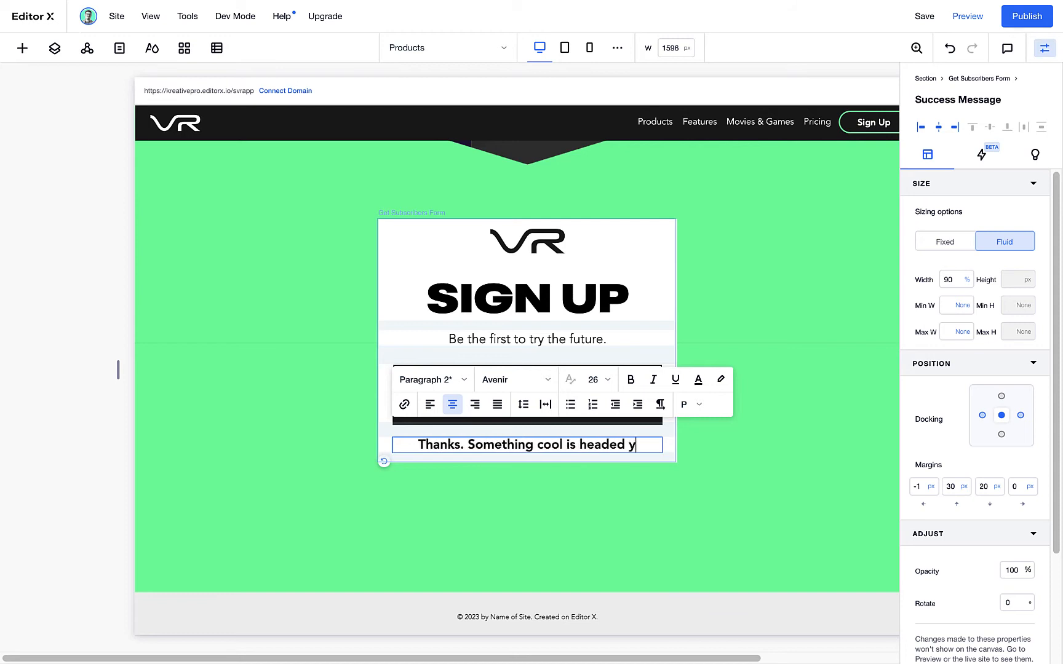
pyautogui.click(680, 454)
pyautogui.click(667, 306)
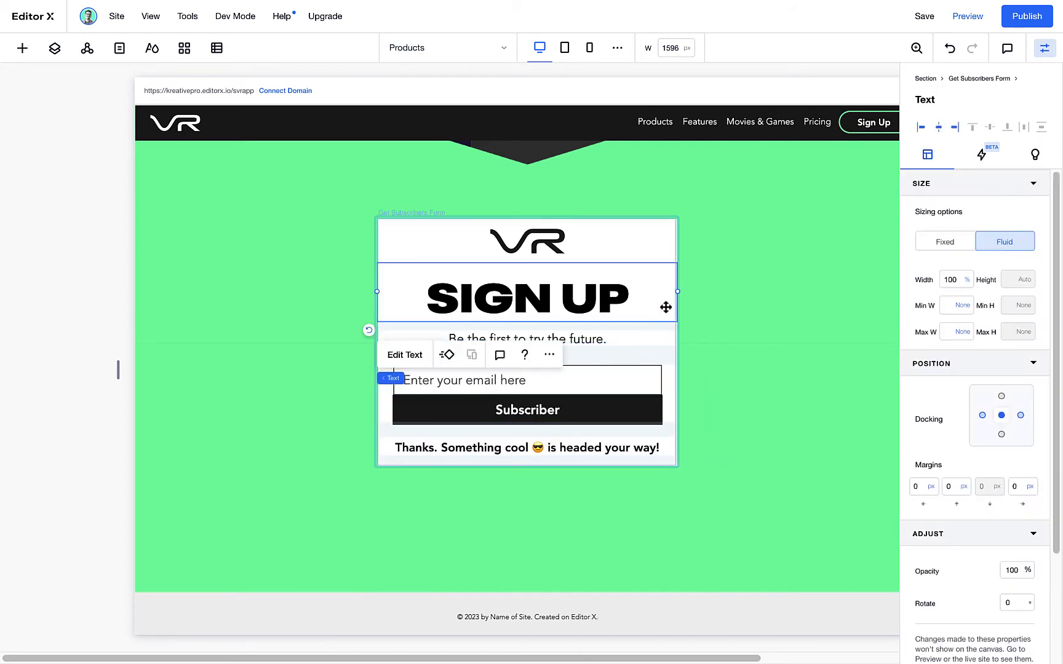
pyautogui.click(680, 332)
pyautogui.click(671, 326)
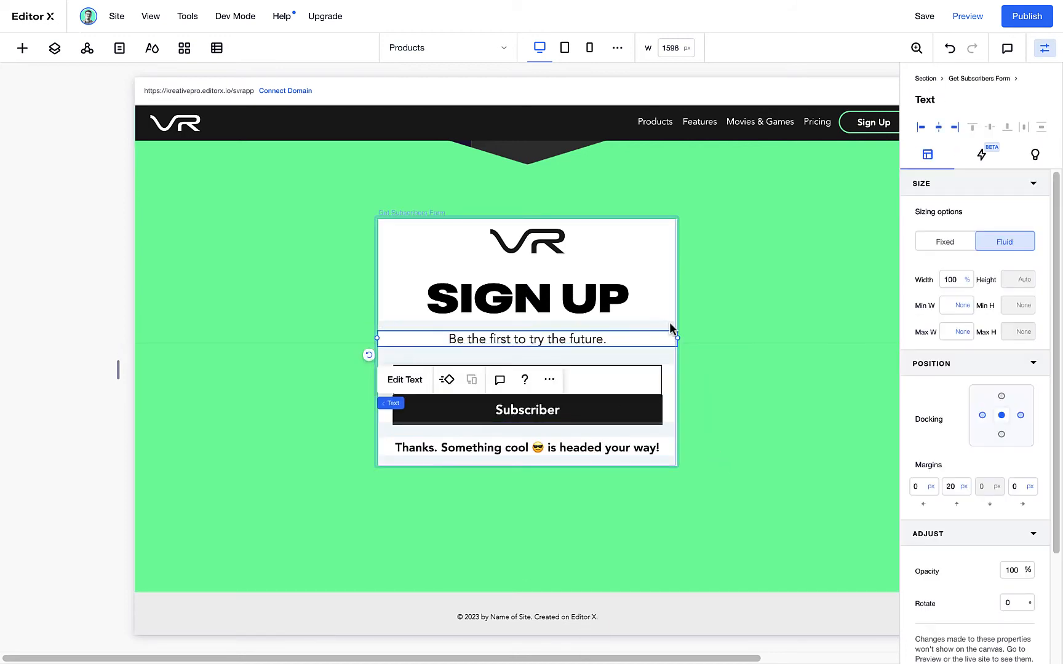
pyautogui.click(507, 362)
pyautogui.click(425, 501)
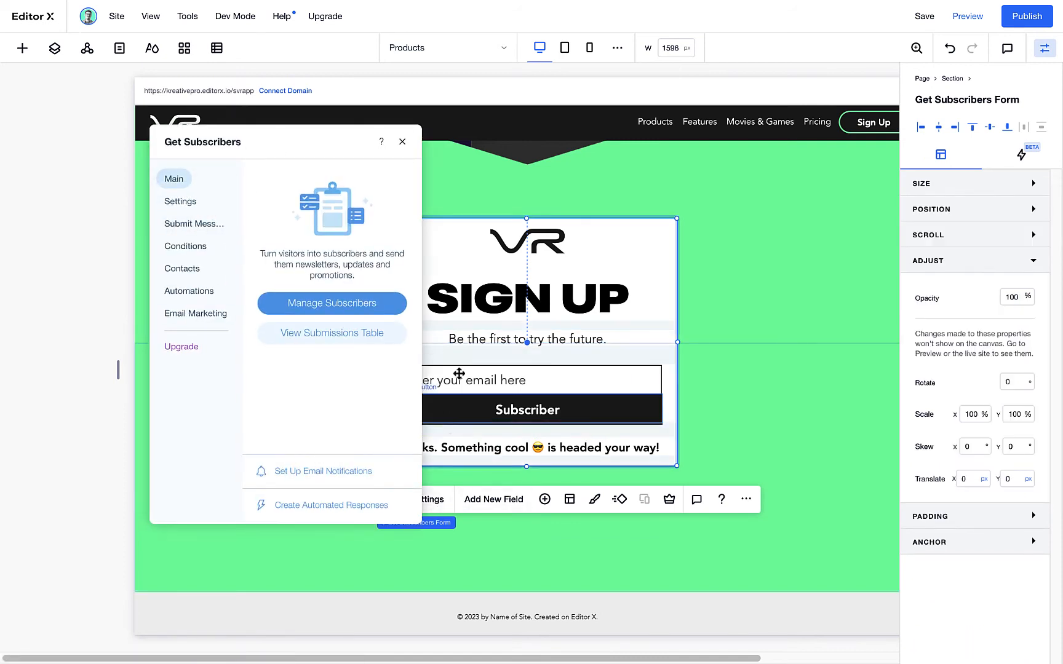
pyautogui.click(403, 143)
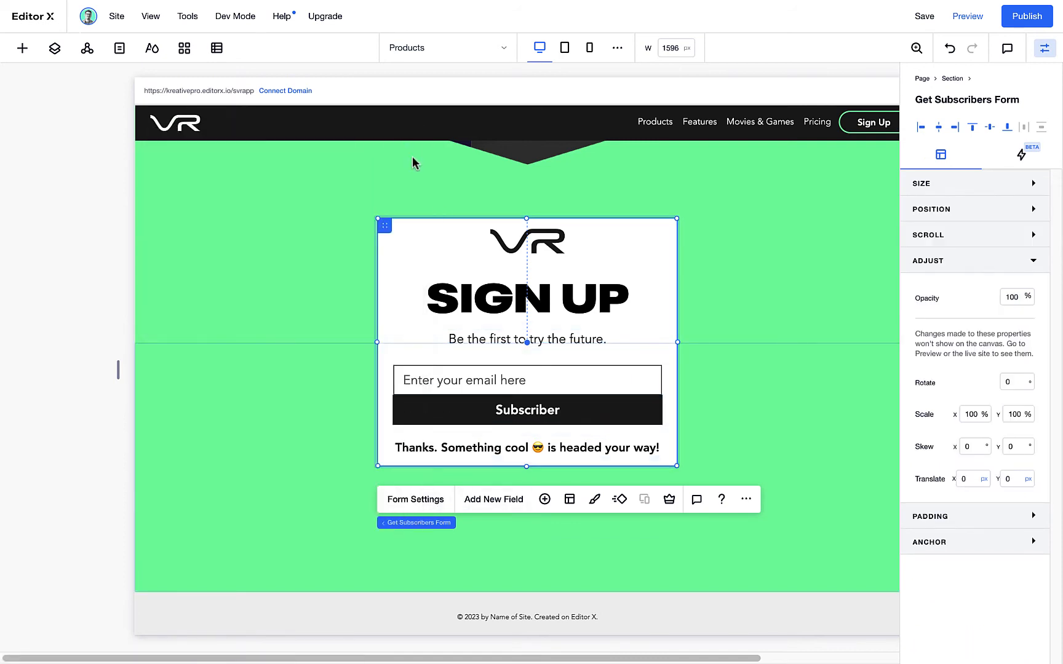
# Customize the subscribe form's design so its background is fully transparent over the green section
pyautogui.click(593, 499)
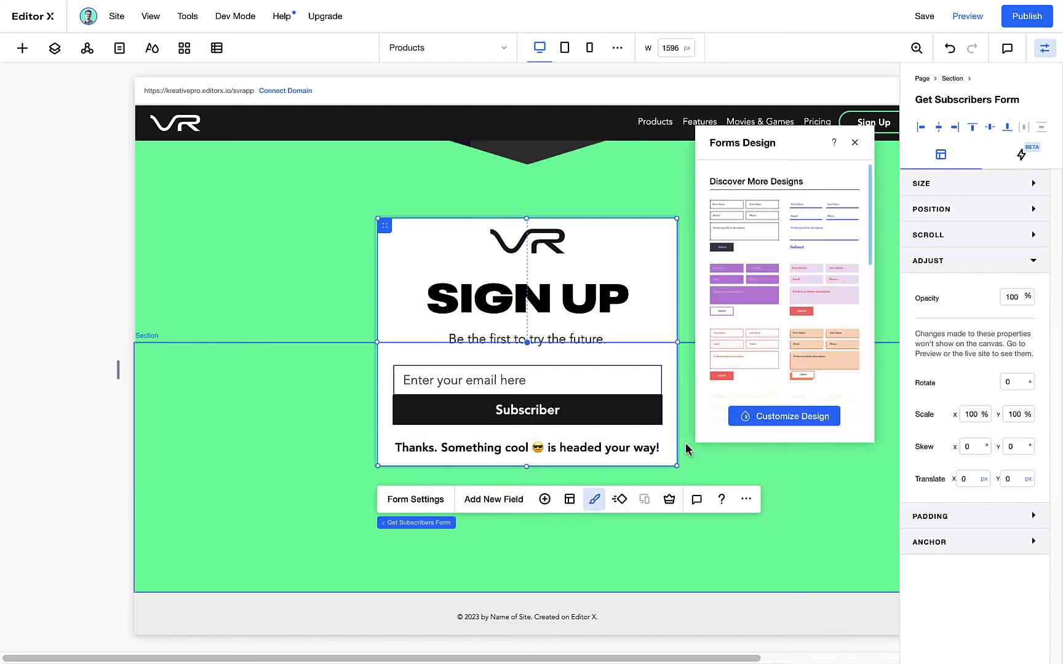
pyautogui.click(570, 502)
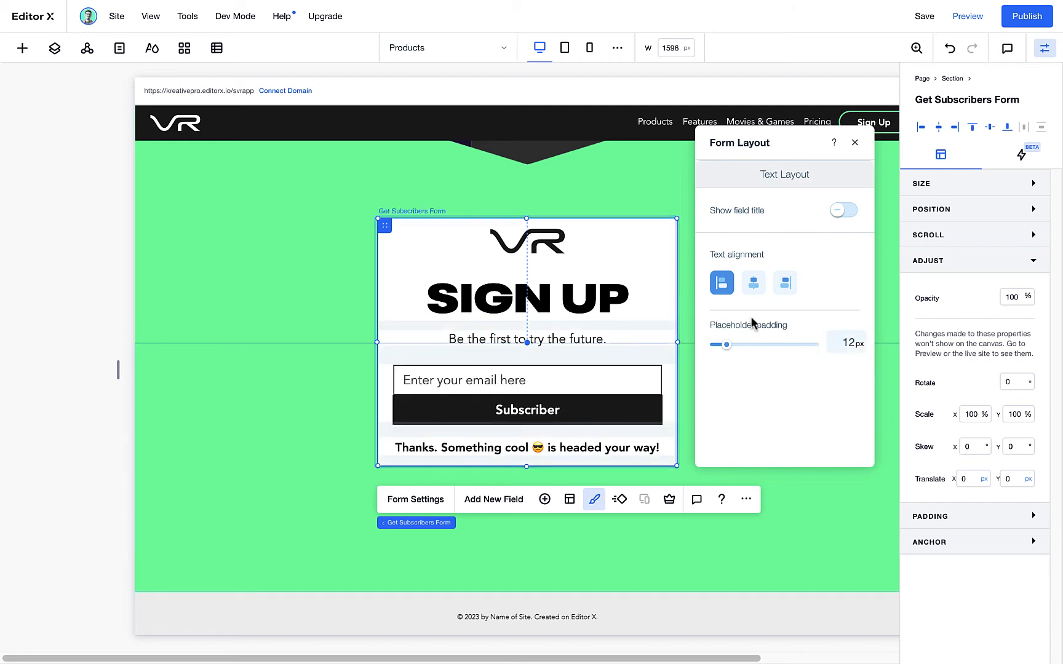
pyautogui.click(569, 501)
pyautogui.click(781, 417)
pyautogui.click(781, 289)
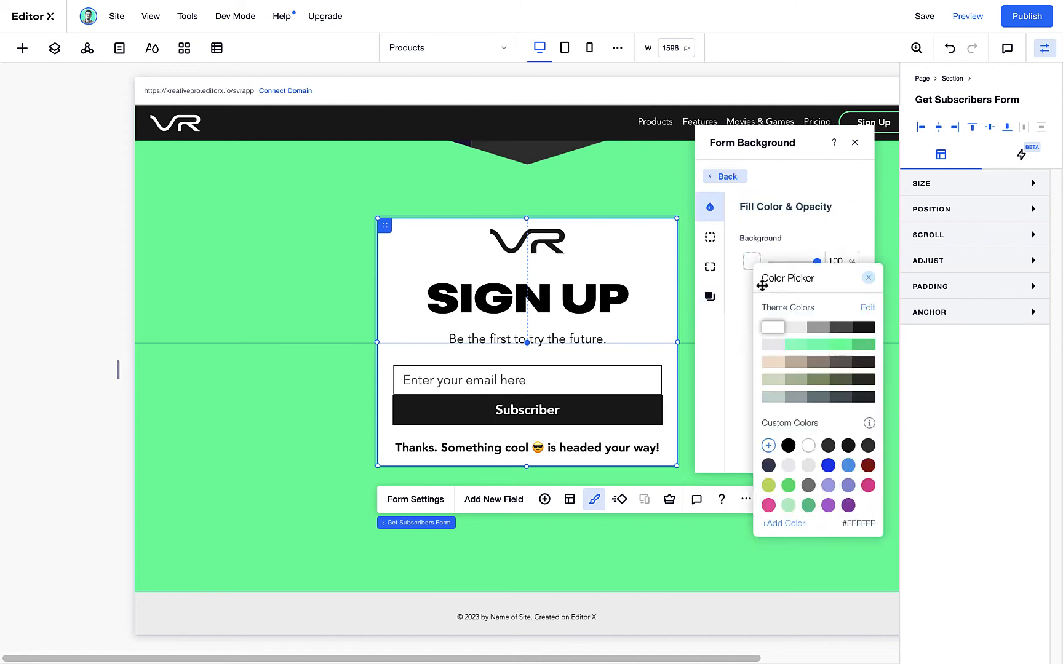
pyautogui.click(710, 267)
pyautogui.click(724, 176)
pyautogui.click(781, 231)
pyautogui.click(765, 244)
pyautogui.click(725, 177)
pyautogui.click(803, 260)
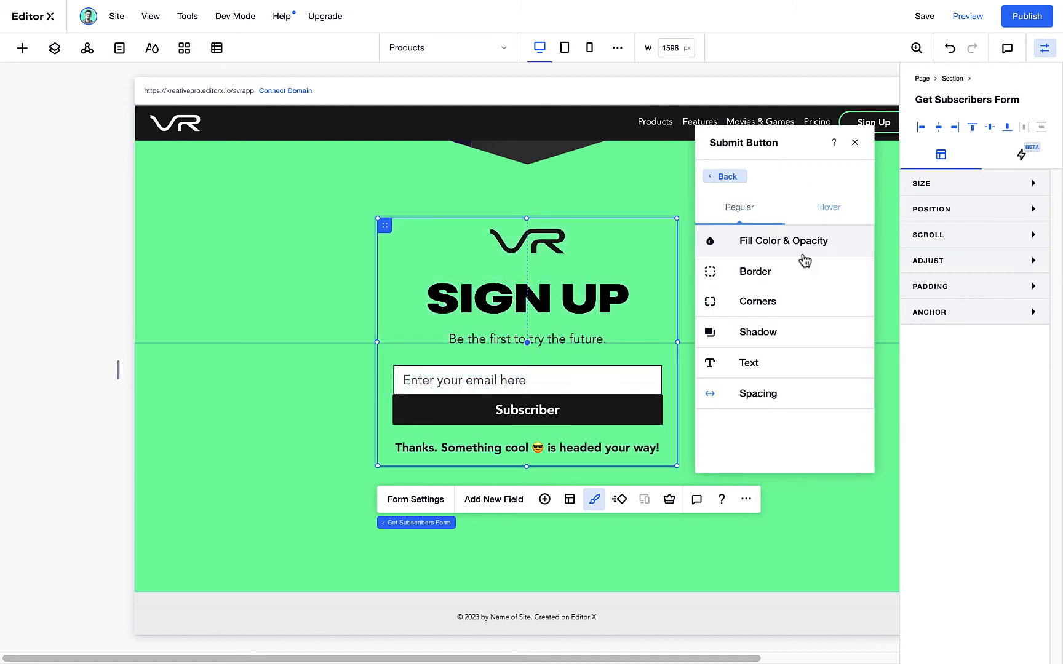
pyautogui.click(725, 177)
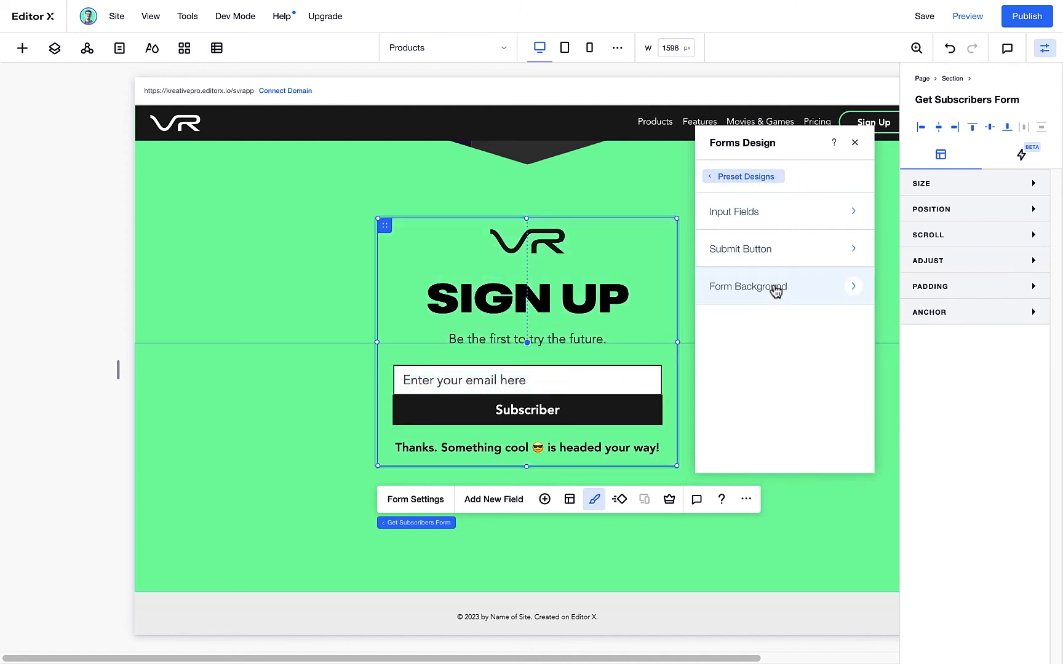
pyautogui.click(856, 143)
# Set the footer's copyright text to size 20
pyautogui.moveTo(767, 11)
pyautogui.click(620, 620)
pyautogui.click(730, 607)
pyautogui.click(619, 622)
pyautogui.doubleClick(565, 617)
pyautogui.click(575, 547)
pyautogui.write('20')
pyautogui.press('Return')
# Reword the footer text as "© 2021 StreamVR Network. Created on Editor X."
pyautogui.click(458, 613)
pyautogui.press('BackSpace')
pyautogui.write('1')
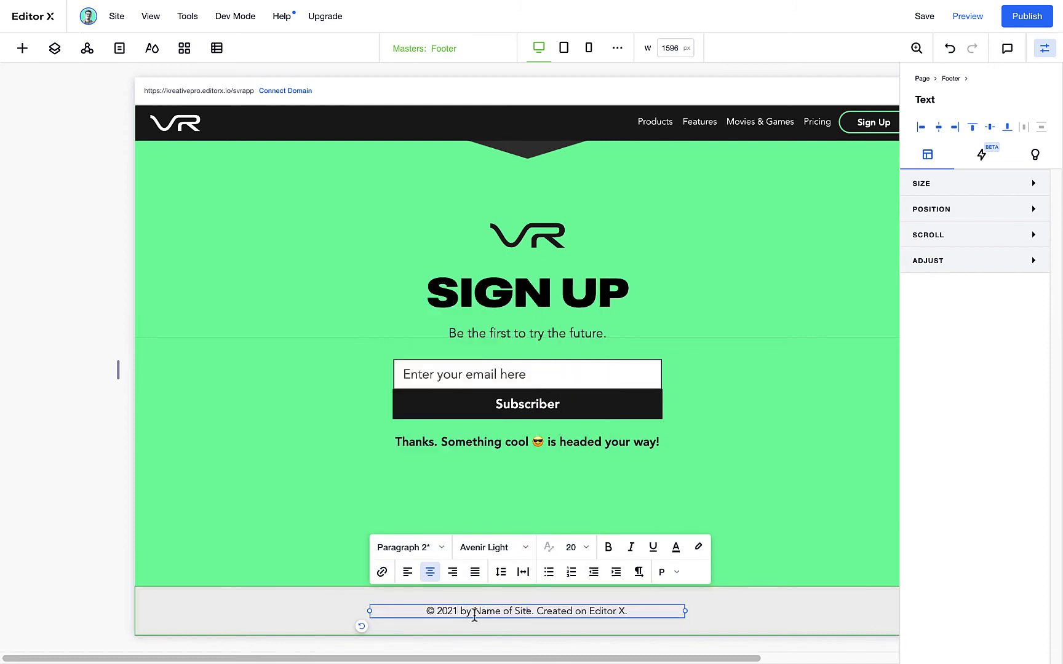
pyautogui.moveTo(474, 614); pyautogui.dragTo(512, 614)
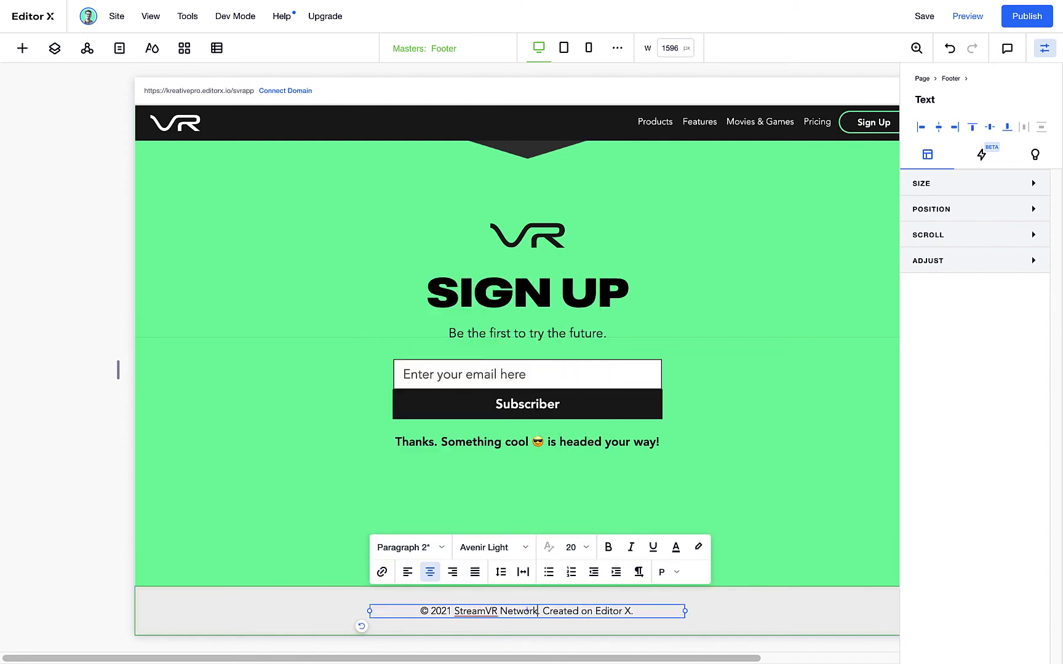
# Fill the footer background with the same green as the sign-up section
pyautogui.click(1020, 321)
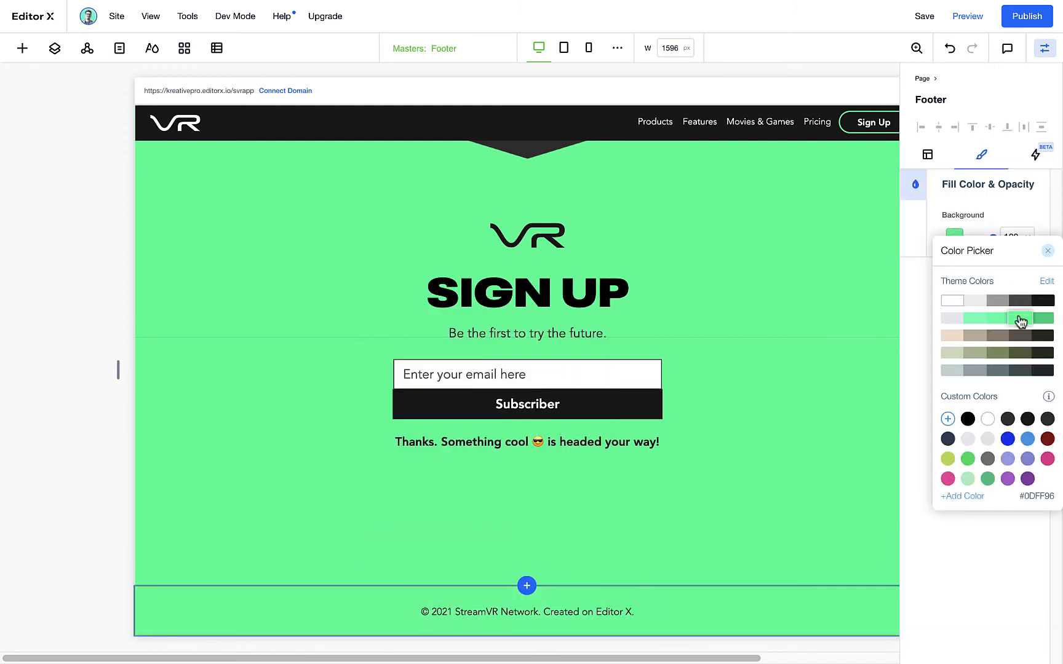
pyautogui.click(693, 306)
pyautogui.press('Escape')
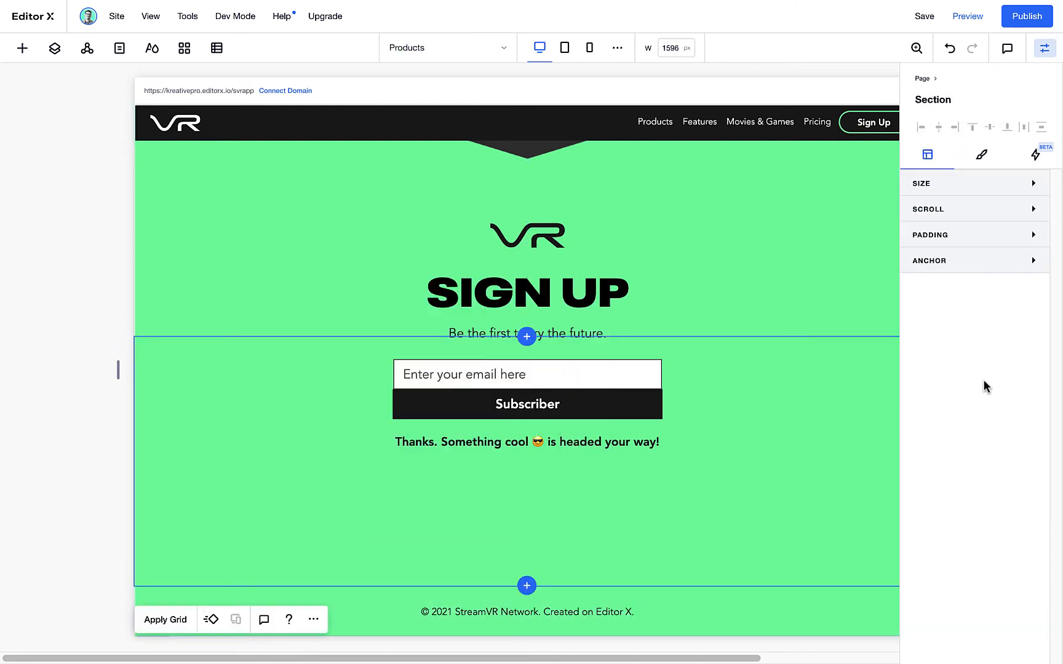
# Remove the sign-up section's minimum height and give it 100 px of bottom padding
pyautogui.click(977, 187)
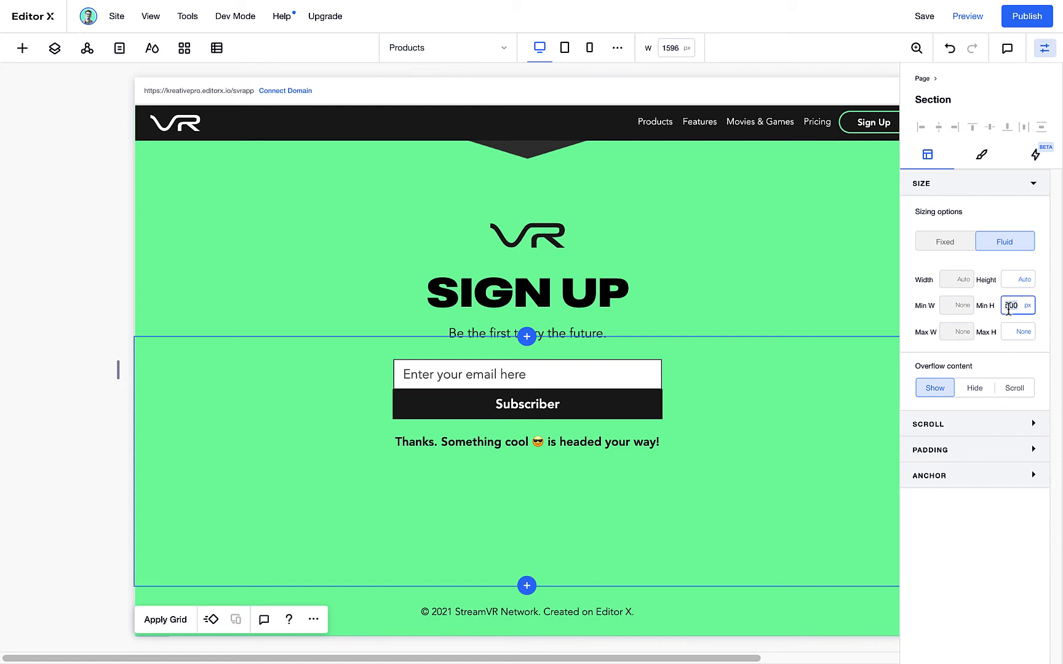
pyautogui.press('Return')
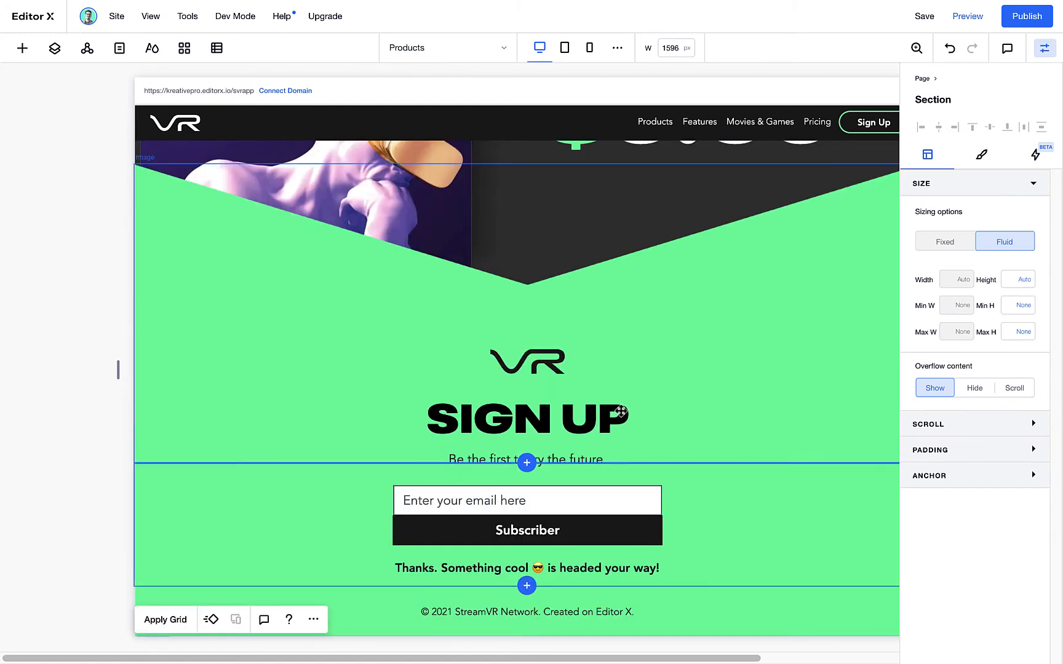
pyautogui.click(996, 452)
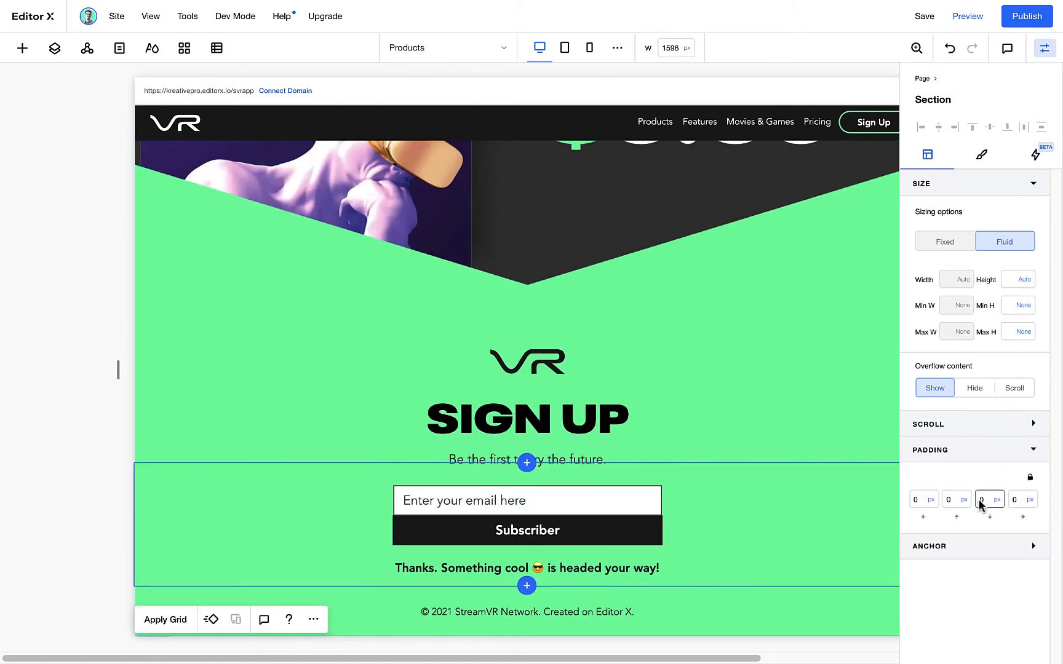
pyautogui.write('50')
pyautogui.press('Return')
pyautogui.write('100')
pyautogui.press('Return')
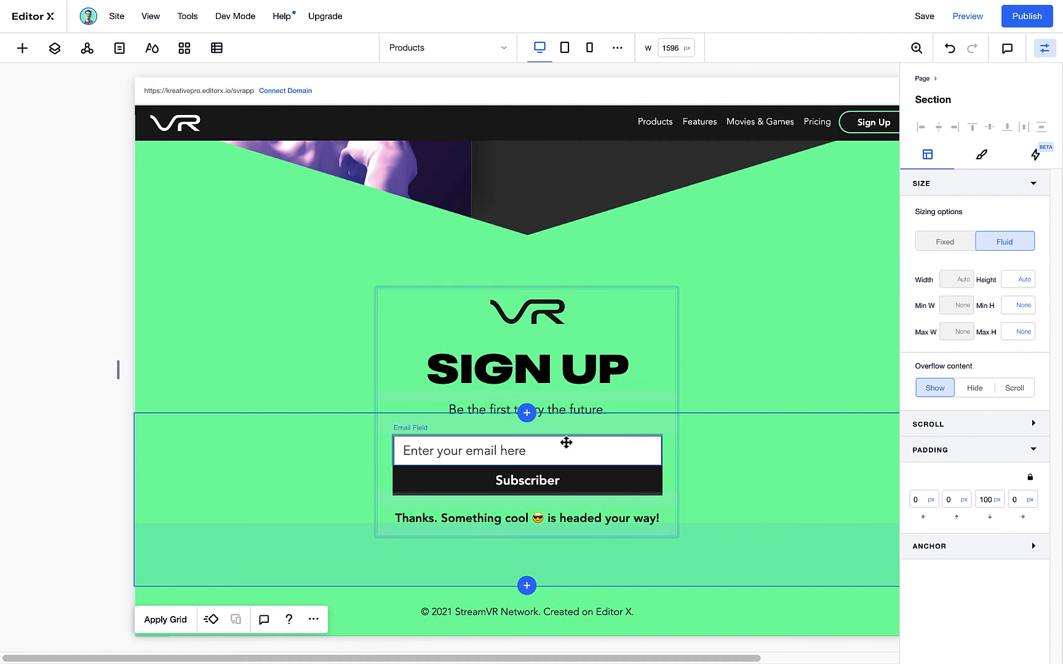
pyautogui.scroll(10, 564, 439)
pyautogui.scroll(-10, 564, 435)
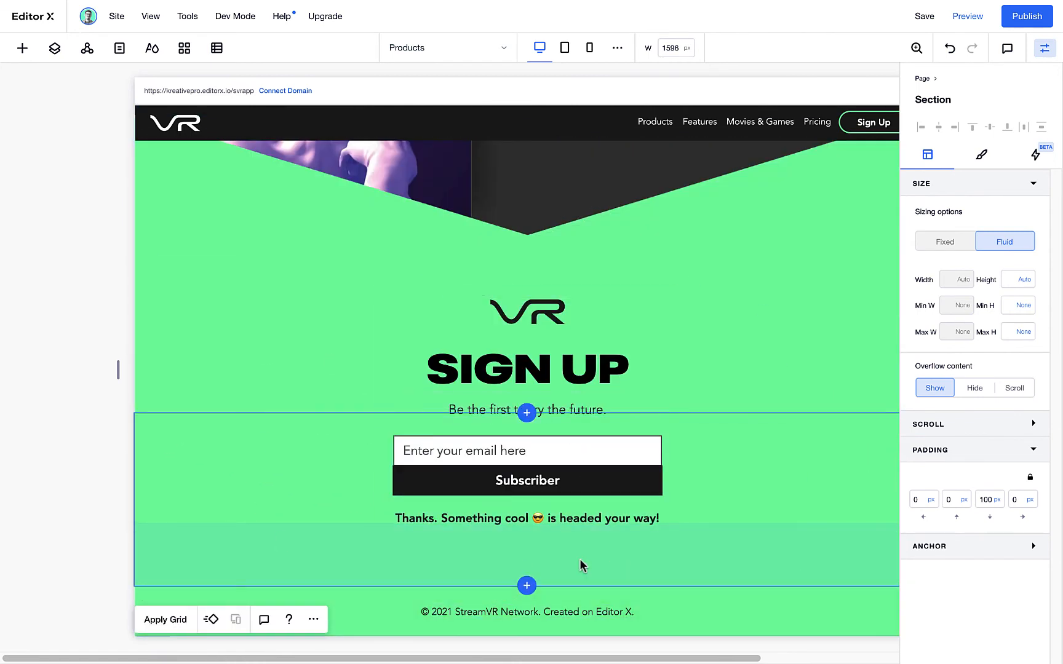
# Add the Distortion bust transparent video to the pricing section
pyautogui.scroll(5, 581, 497)
pyautogui.scroll(2, 570, 468)
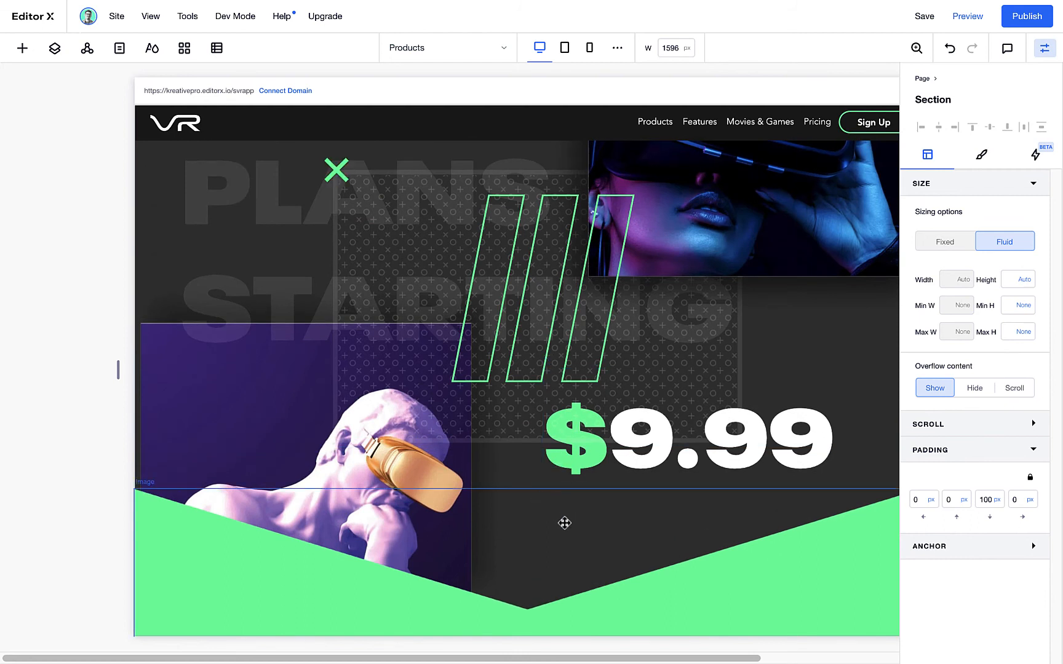
pyautogui.rightClick(850, 336)
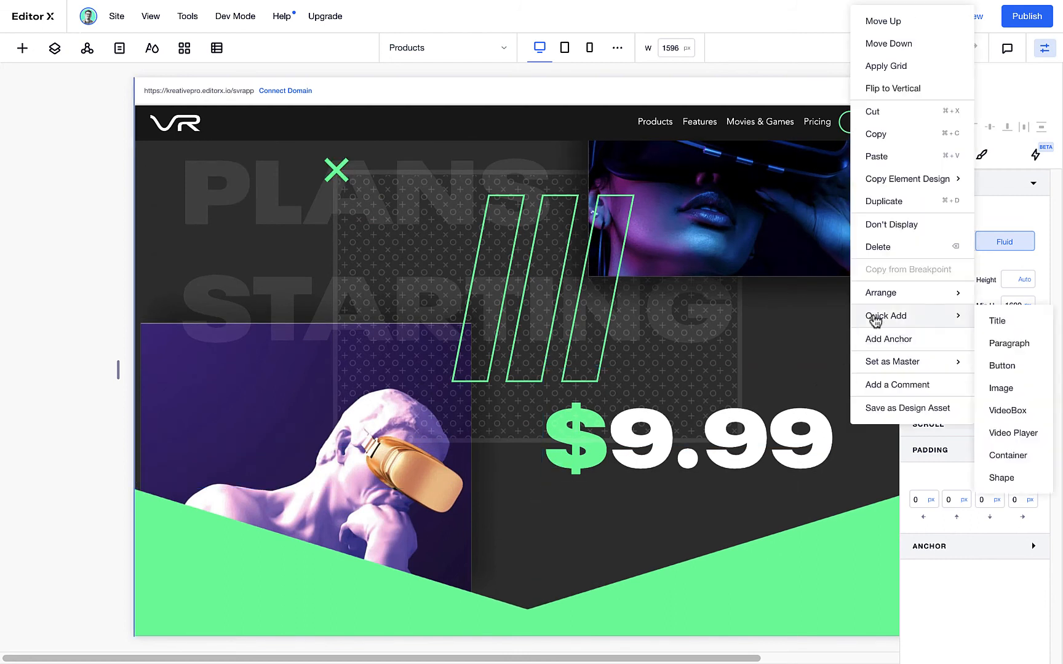
pyautogui.click(23, 53)
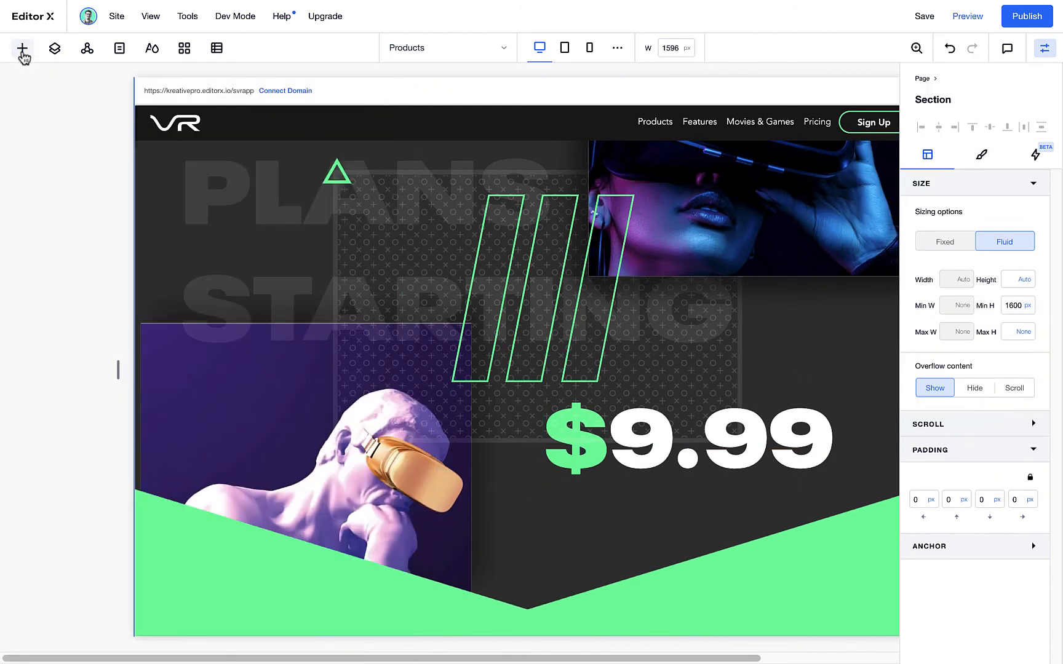
pyautogui.click(23, 53)
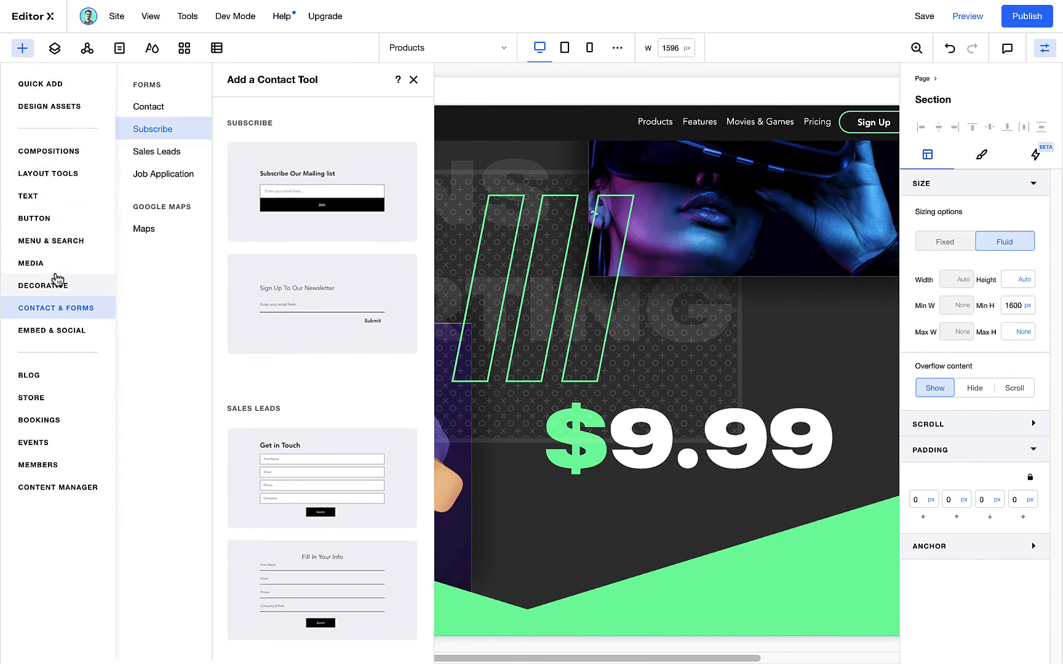
pyautogui.click(56, 263)
pyautogui.click(166, 284)
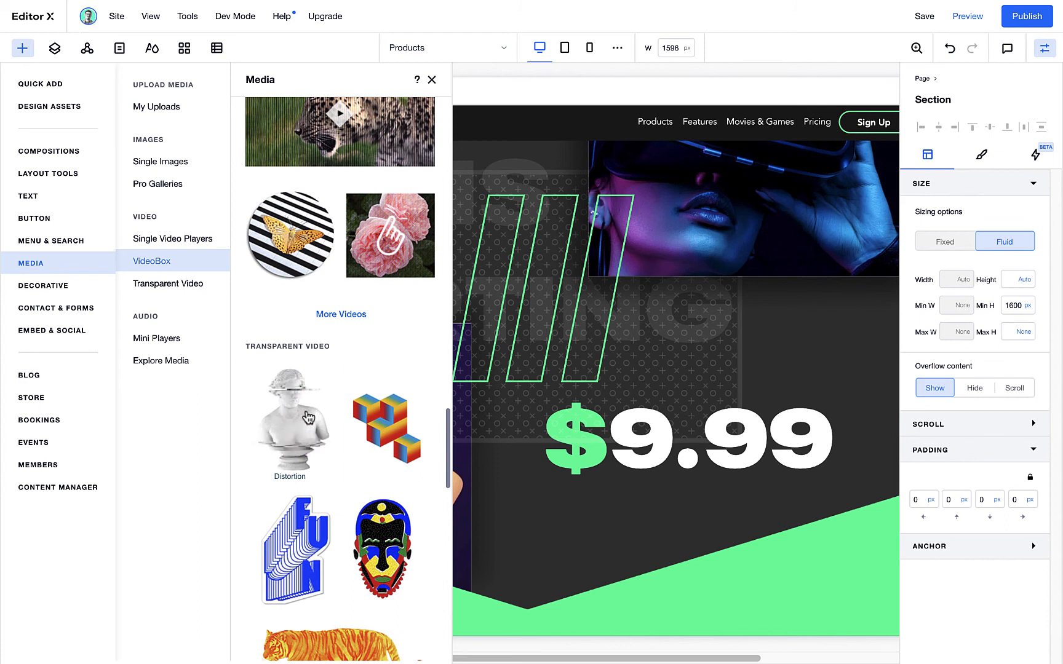
pyautogui.click(307, 419)
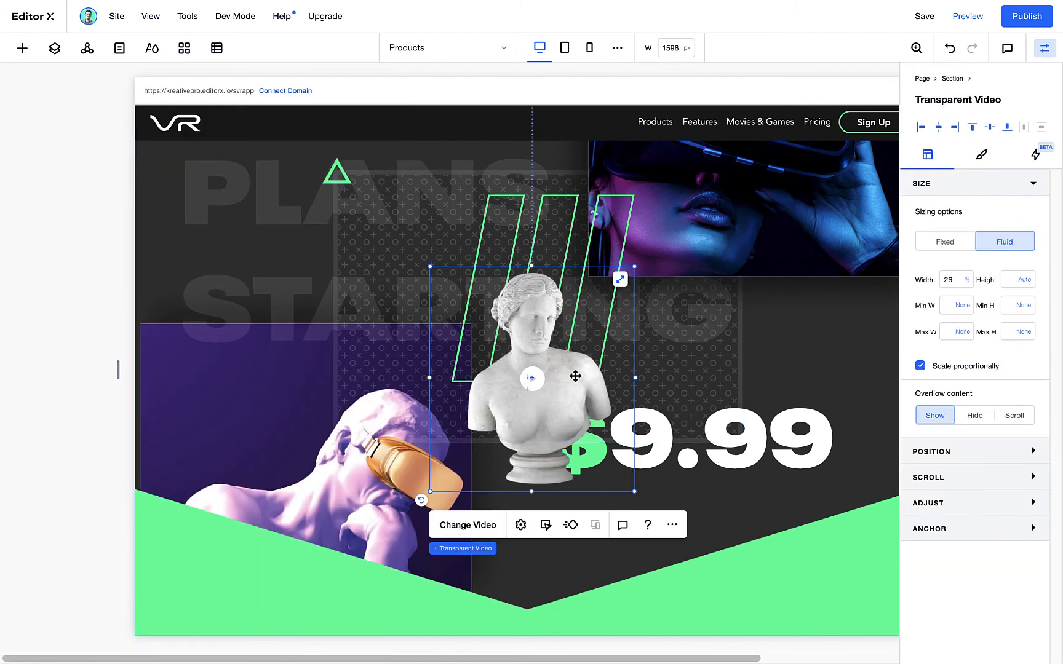
# Replace the bust with the black spiky crystal transparent video from Media from Wix
pyautogui.click(485, 528)
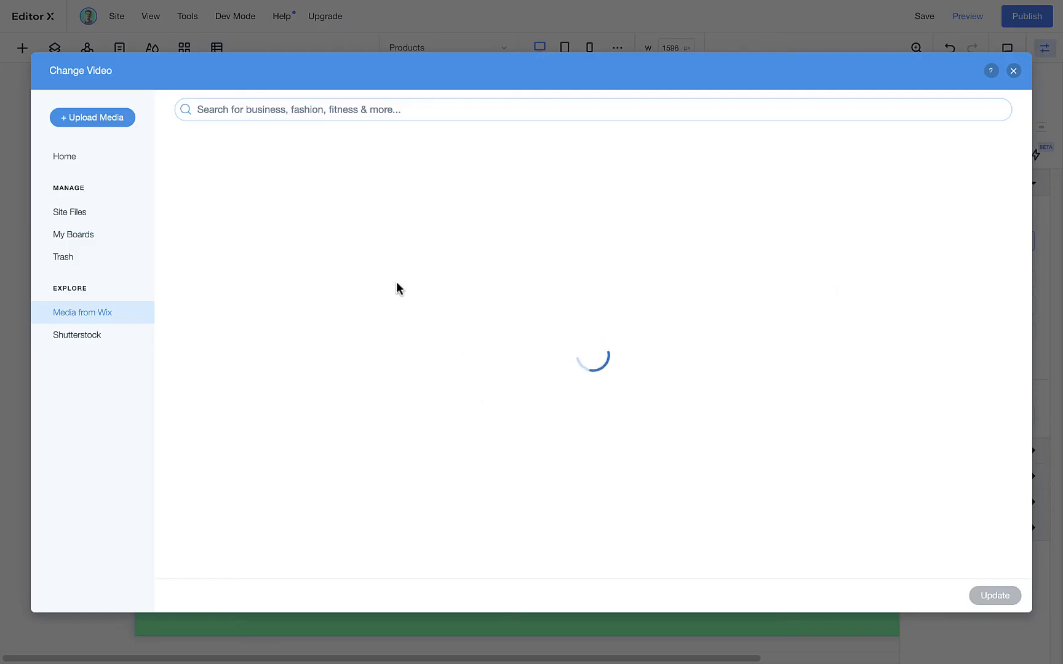
pyautogui.click(241, 110)
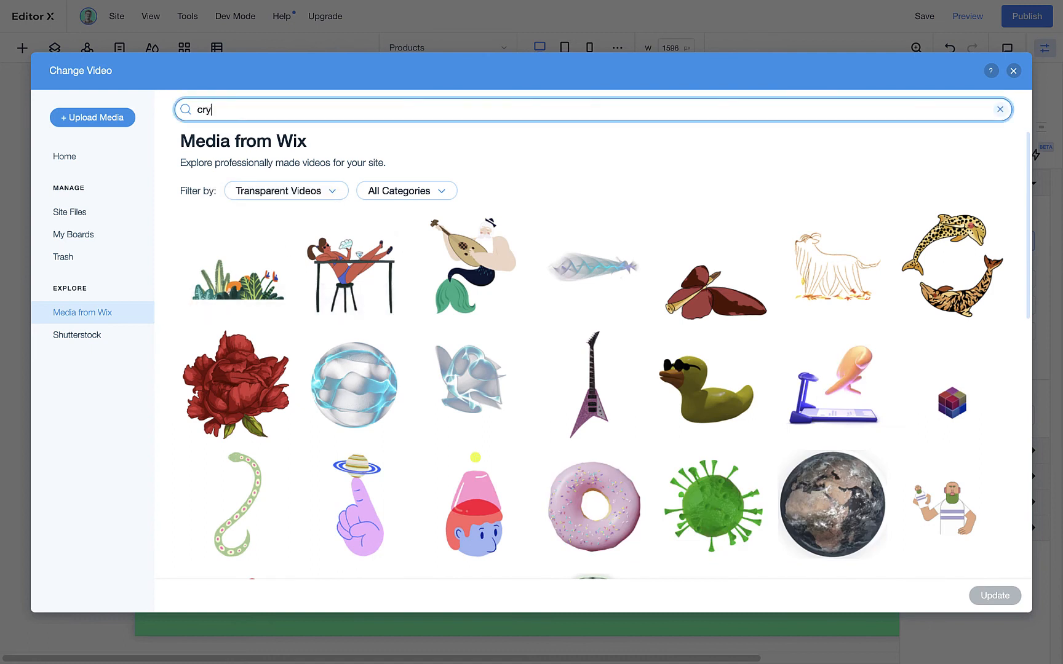
pyautogui.press('Return')
pyautogui.click(233, 304)
pyautogui.click(1004, 598)
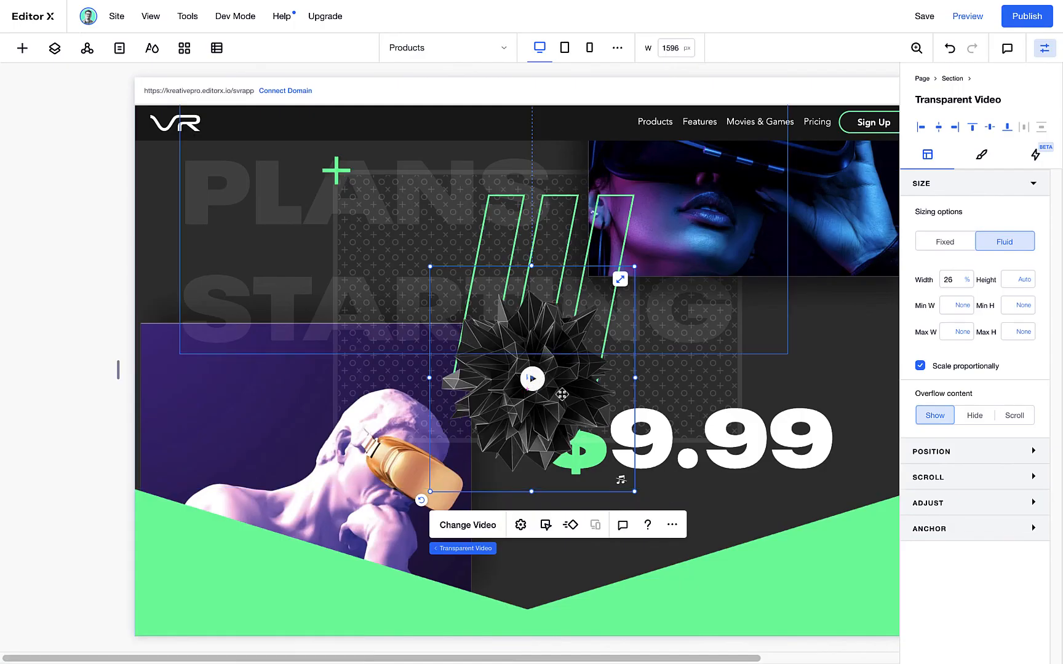
# Center the crystal video horizontally and dock it to the top of the pricing section with all margins at 0
pyautogui.click(990, 127)
pyautogui.scroll(3, 596, 446)
pyautogui.click(948, 451)
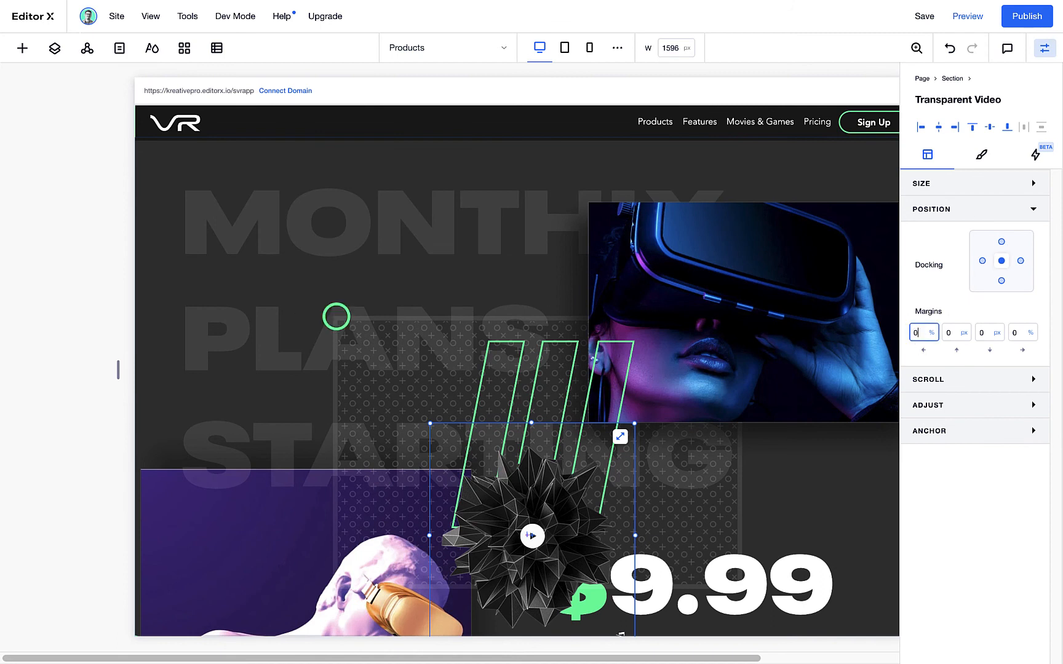
pyautogui.moveTo(530, 535); pyautogui.dragTo(525, 536)
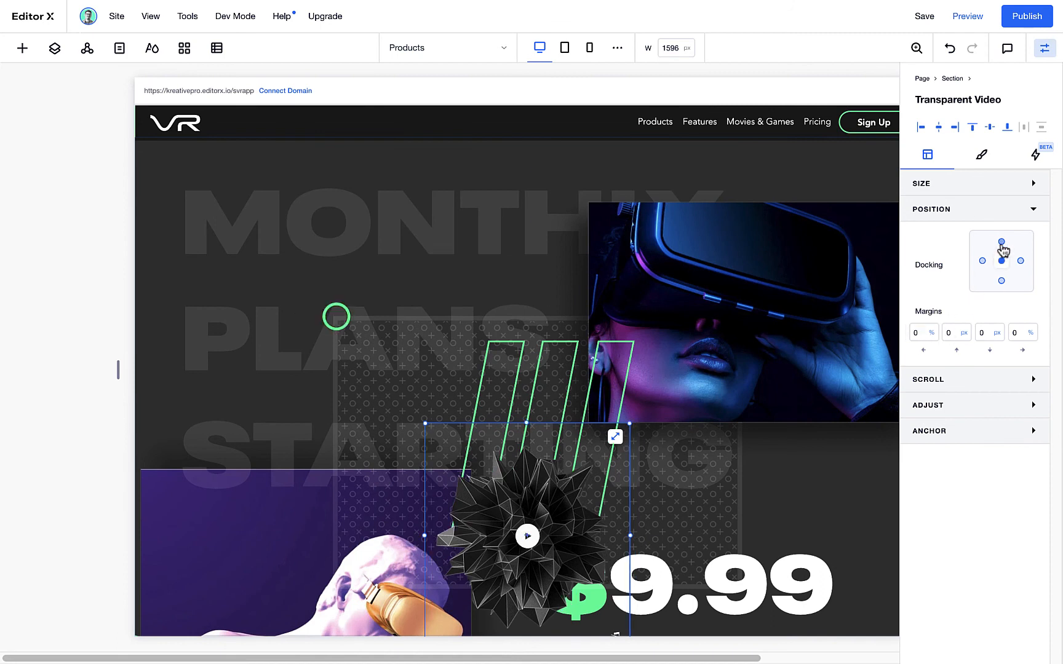
pyautogui.write('0')
pyautogui.press('Return')
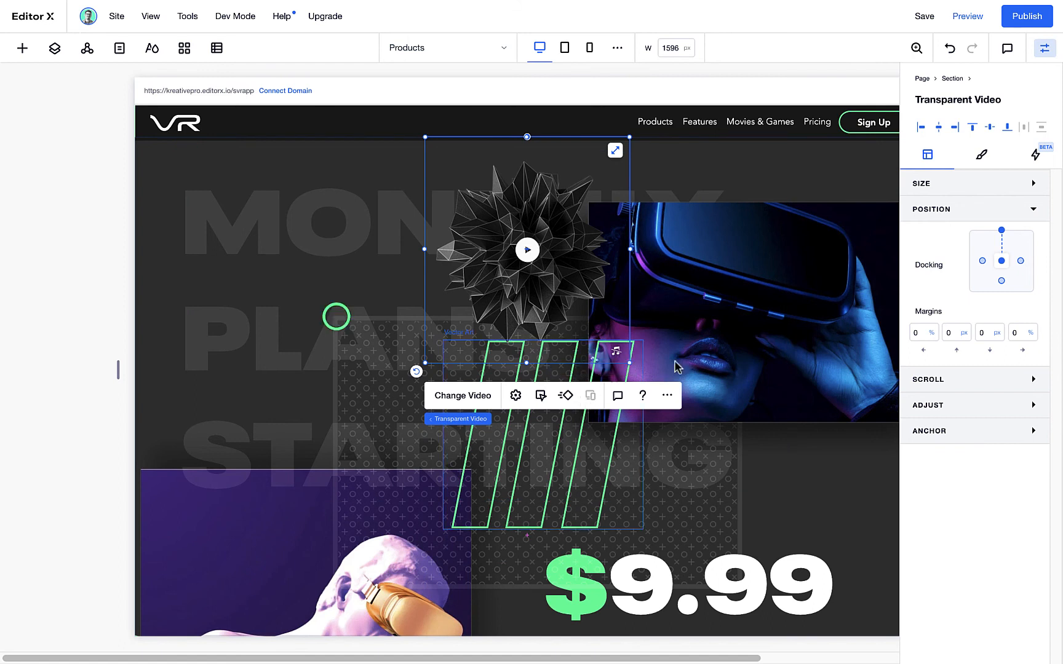
# Give the crystal video the Sticky scroll effect
pyautogui.click(967, 211)
pyautogui.click(964, 261)
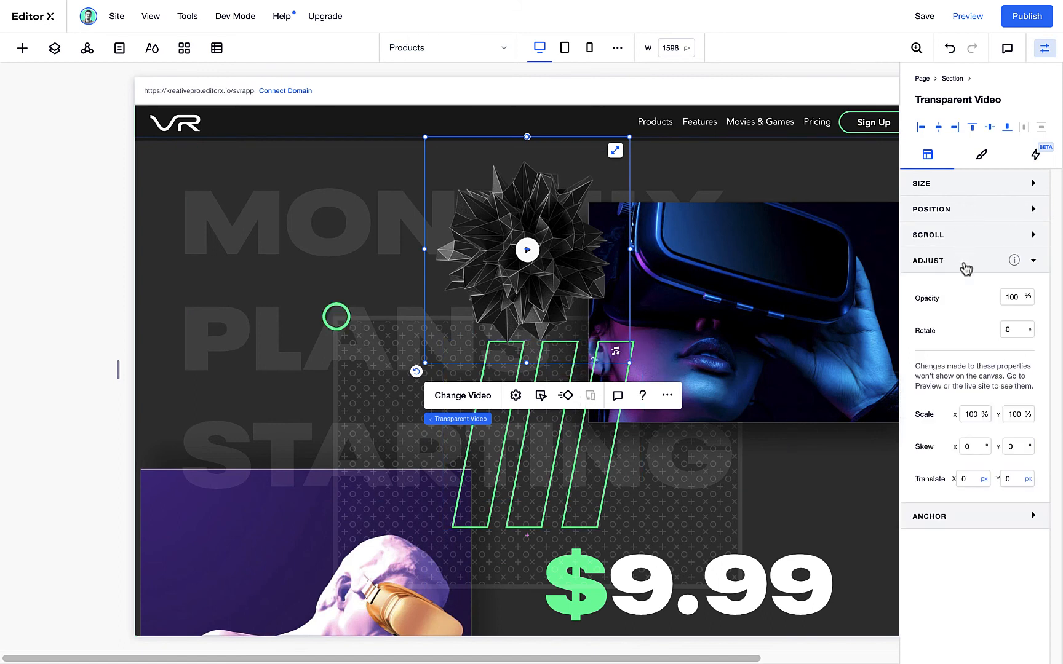
pyautogui.click(963, 241)
pyautogui.click(984, 271)
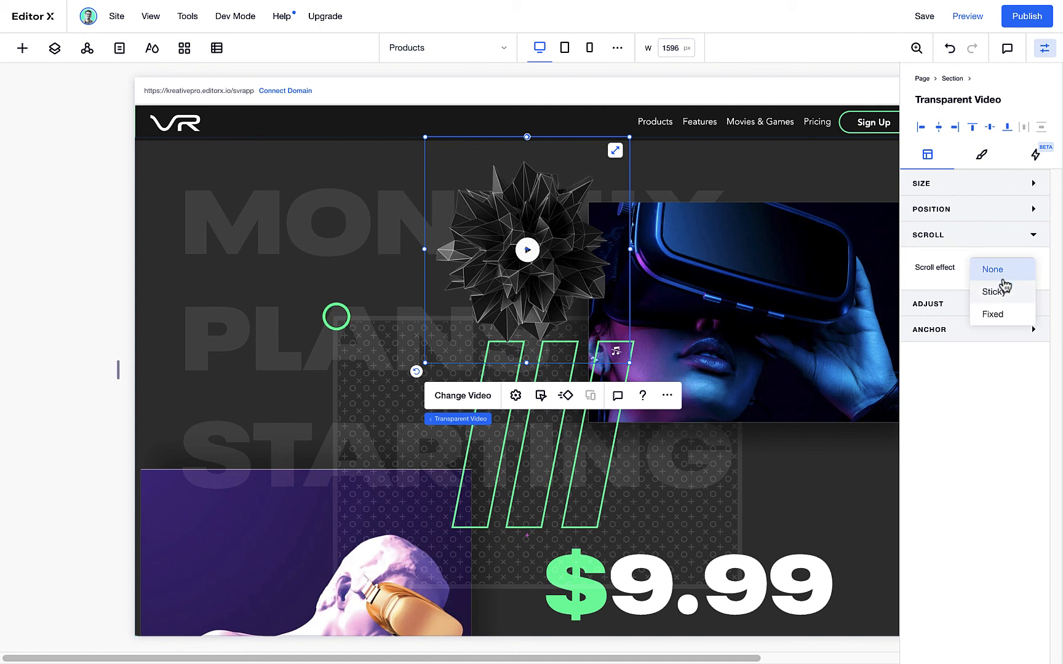
pyautogui.click(1005, 297)
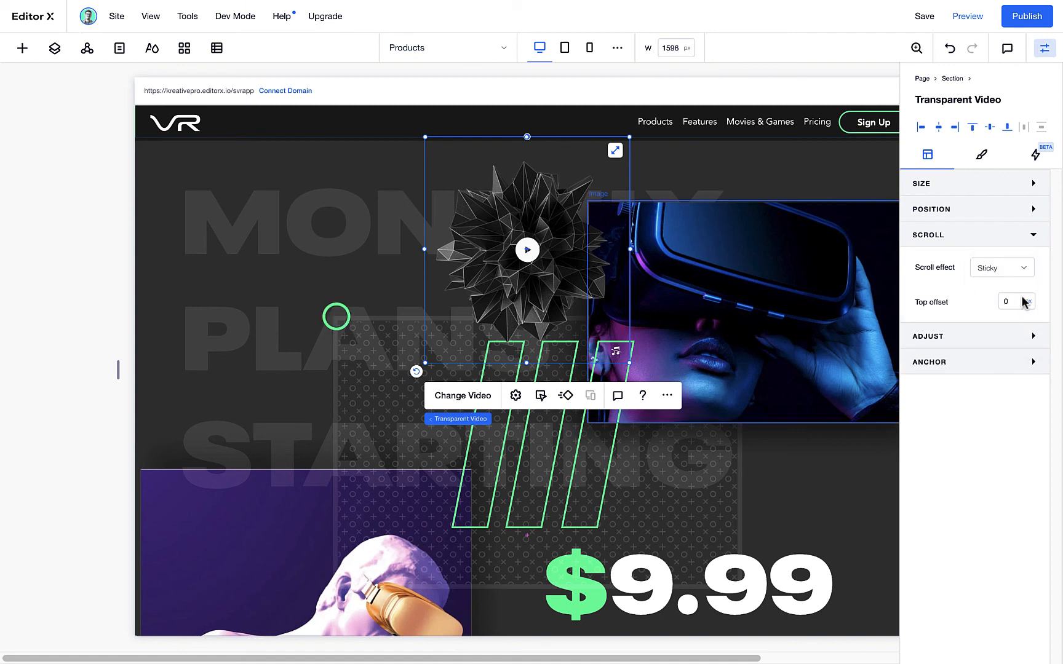
# Set the crystal video's top margin to -400 px and its sizing to Fixed at 410 by 410 px
pyautogui.click(964, 241)
pyautogui.click(956, 214)
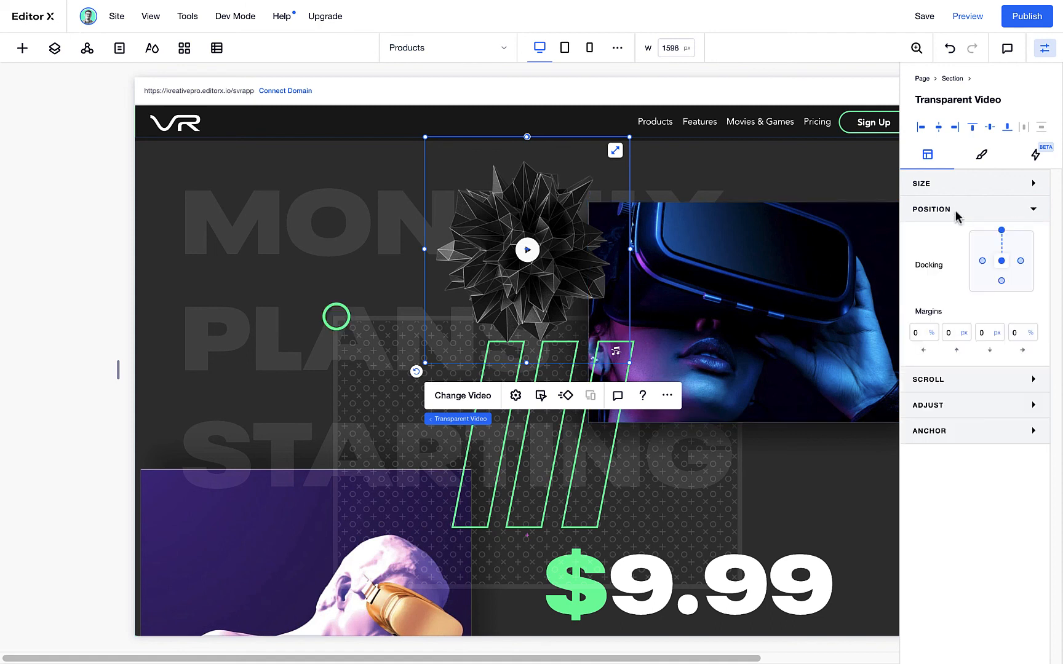
pyautogui.click(954, 338)
pyautogui.write('-400')
pyautogui.press('Return')
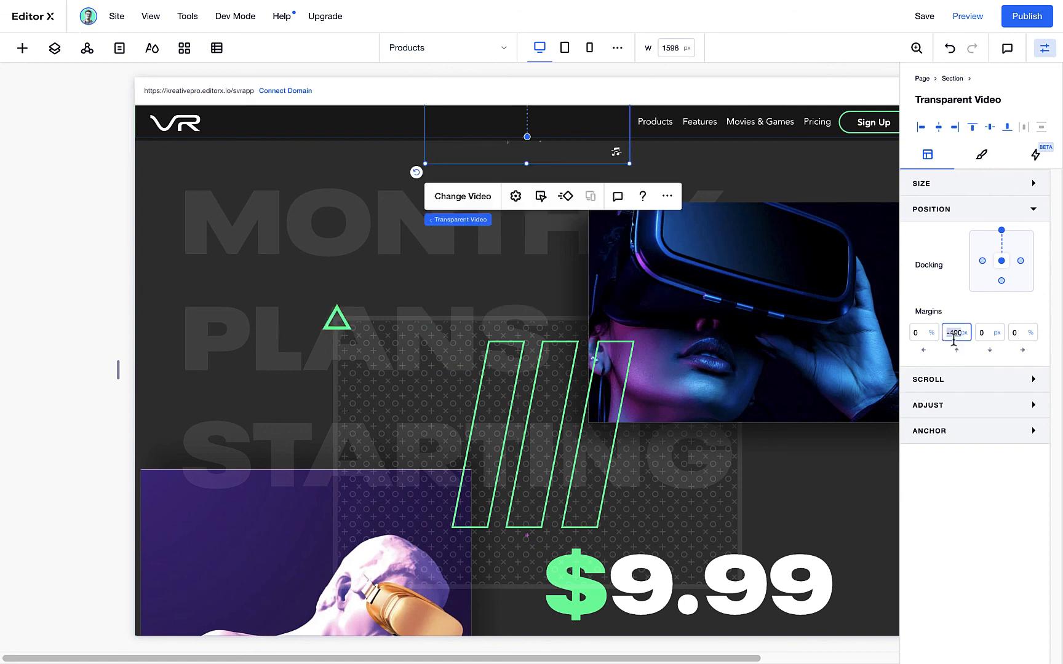
pyautogui.click(953, 186)
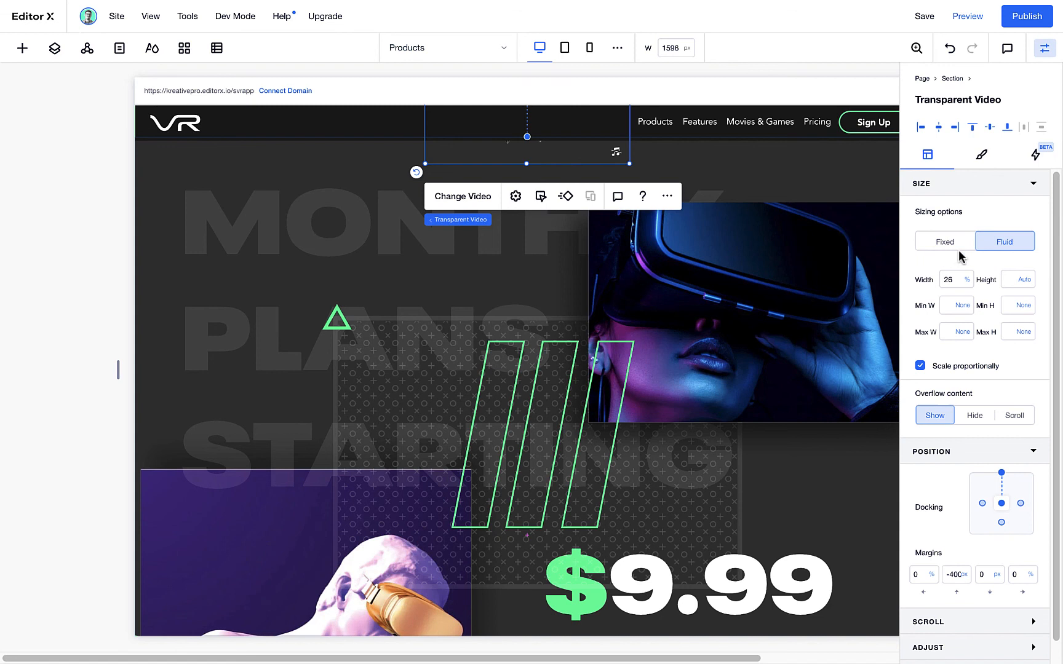
pyautogui.click(953, 246)
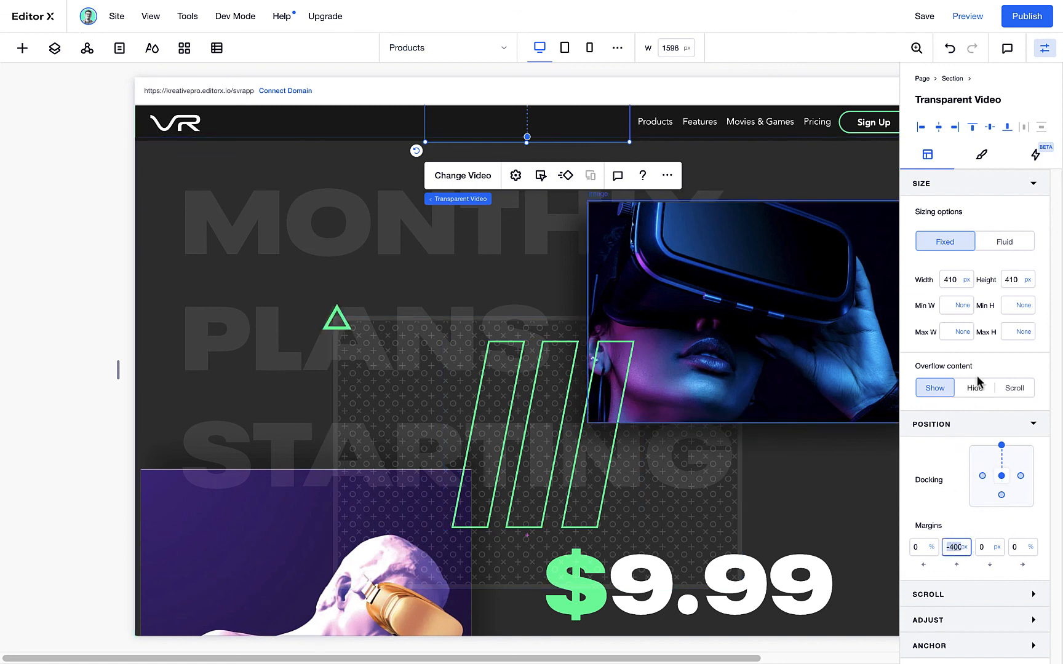
# Set the crystal video's sticky top offset to 25% and preview how the page scrolls around the movies section
pyautogui.click(965, 594)
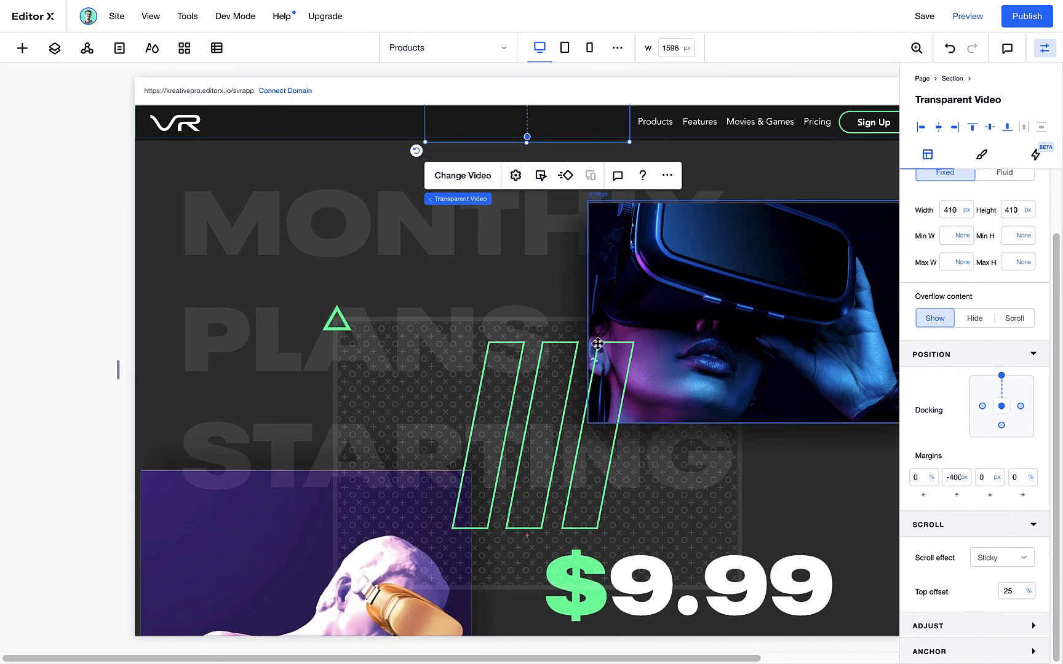
pyautogui.scroll(4, 863, 156)
pyautogui.click(975, 22)
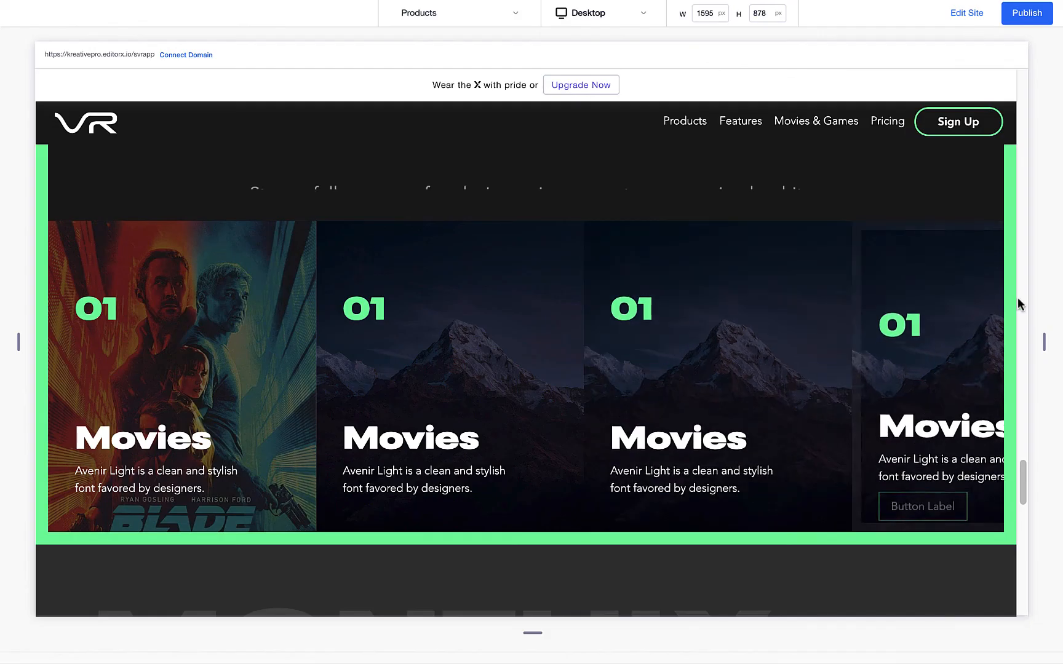
pyautogui.moveTo(1022, 468); pyautogui.dragTo(999, 418)
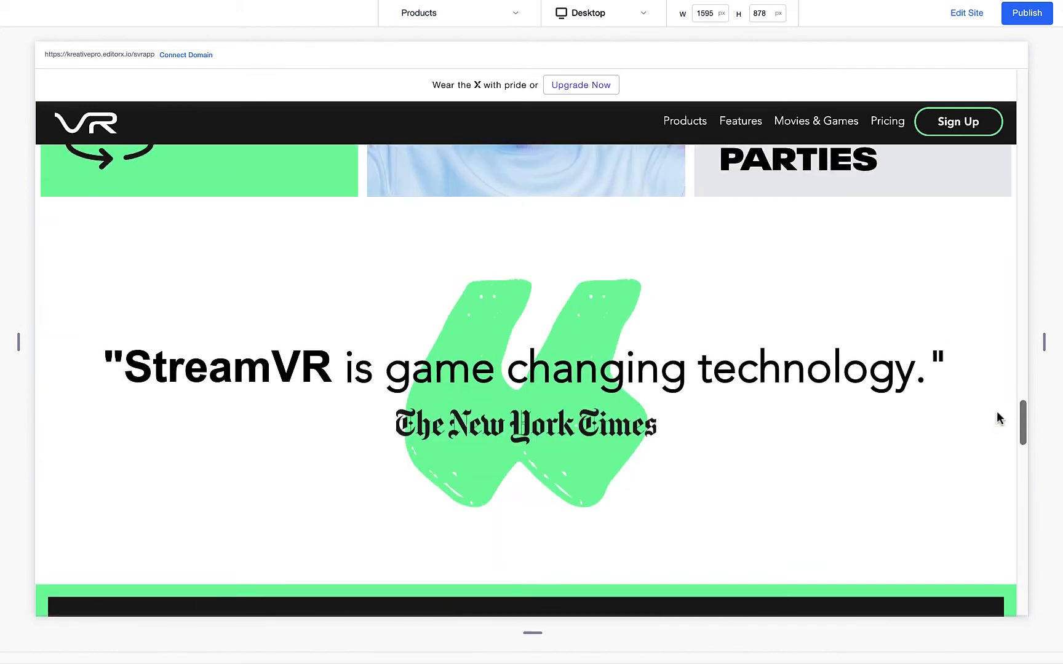
# Return to editing and add anchors to the MOVIES and LAYOUTER sections, naming the LAYOUTER section's anchor FEATURES
pyautogui.click(967, 13)
pyautogui.click(55, 48)
pyautogui.click(70, 271)
pyautogui.click(1024, 621)
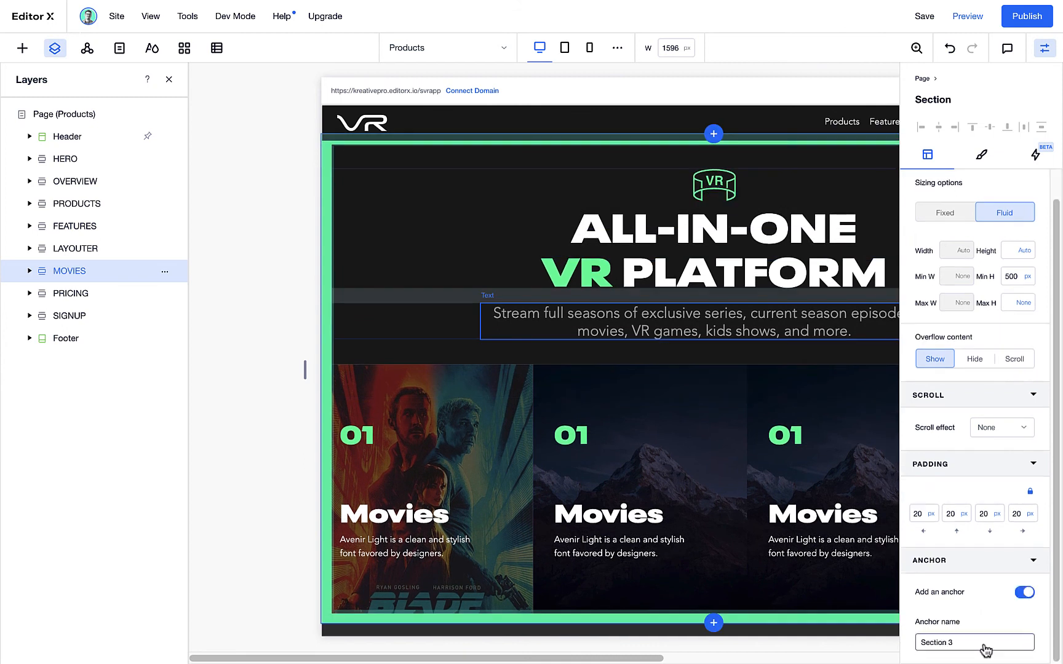
pyautogui.click(74, 248)
pyautogui.click(78, 226)
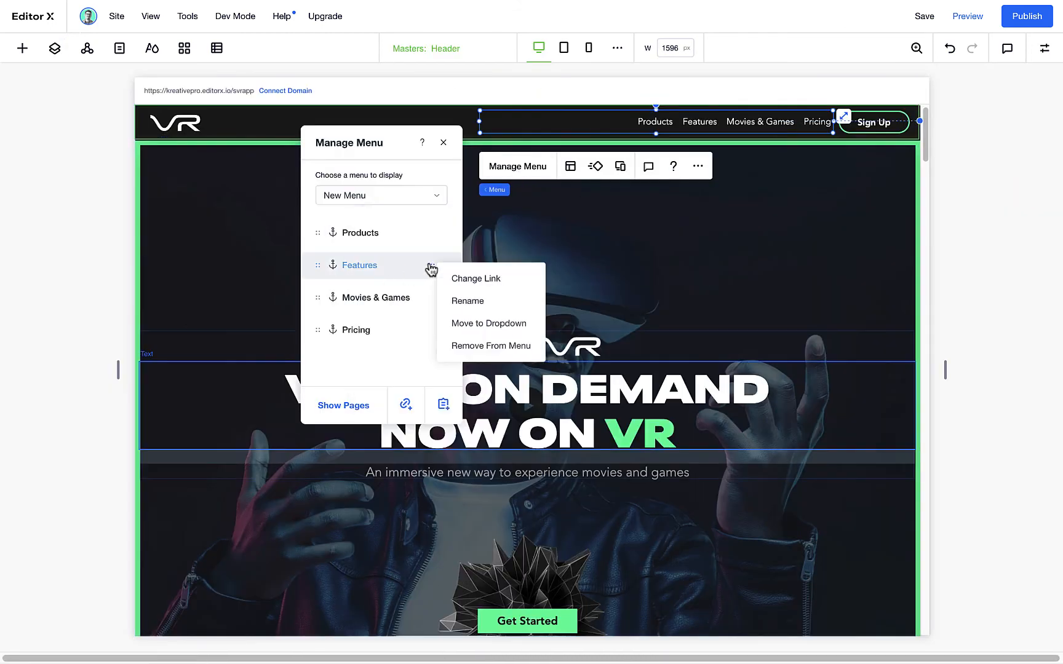
# Link the header menu's Products, Features, Movies & Games and Pricing items to their section anchors and save the site
pyautogui.click(472, 280)
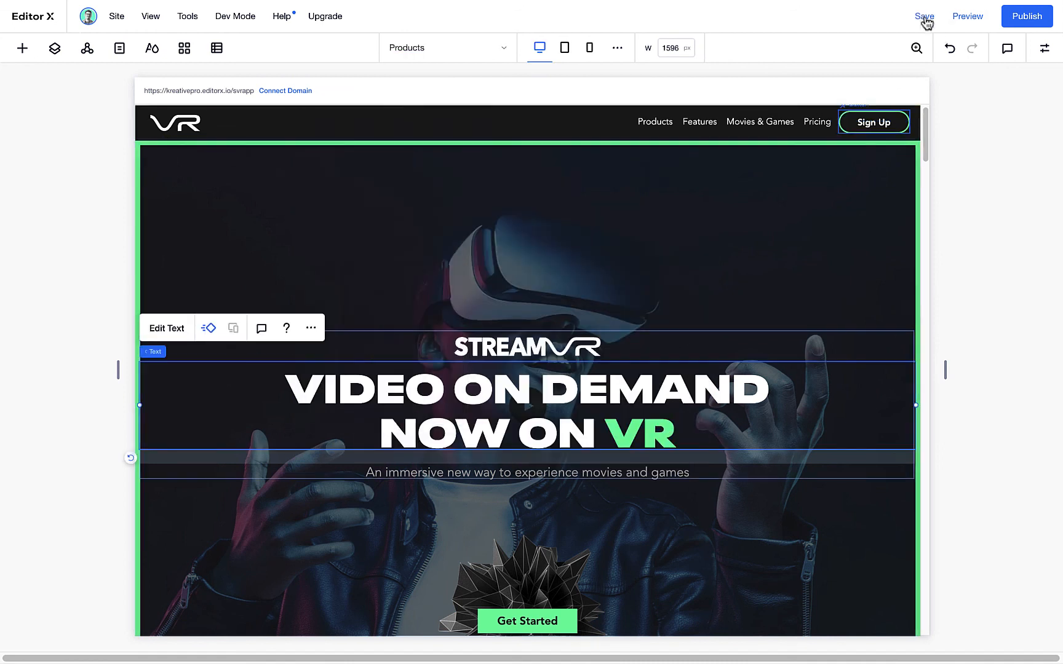
pyautogui.click(923, 18)
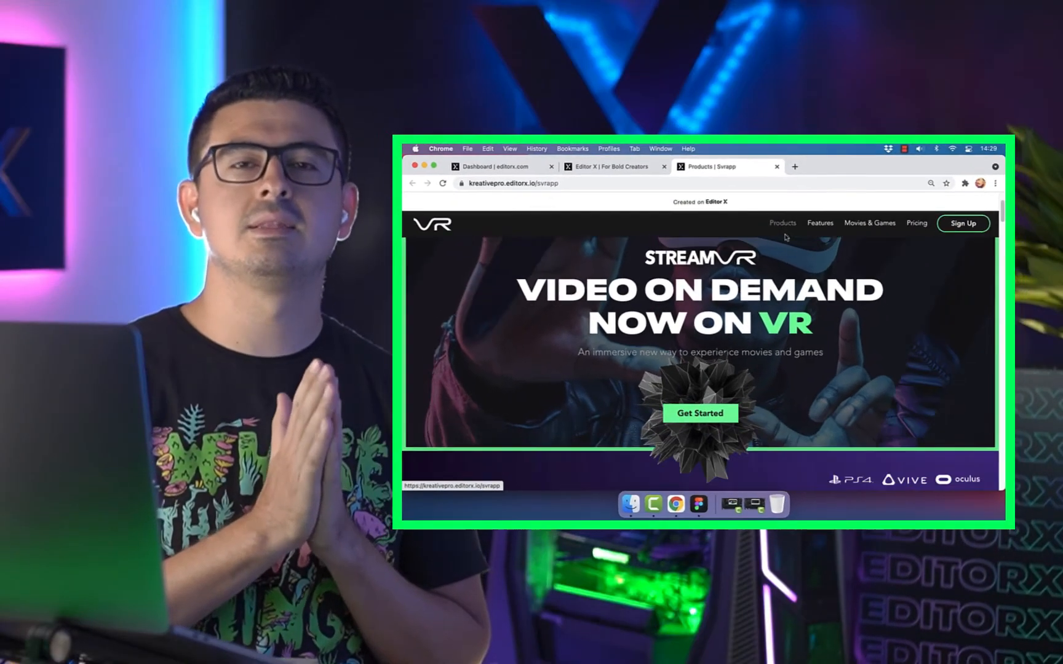
# Examine the published page in the browser through the pricing section, checking the crystal video's sticky scrolling
pyautogui.scroll(-10, 785, 237)
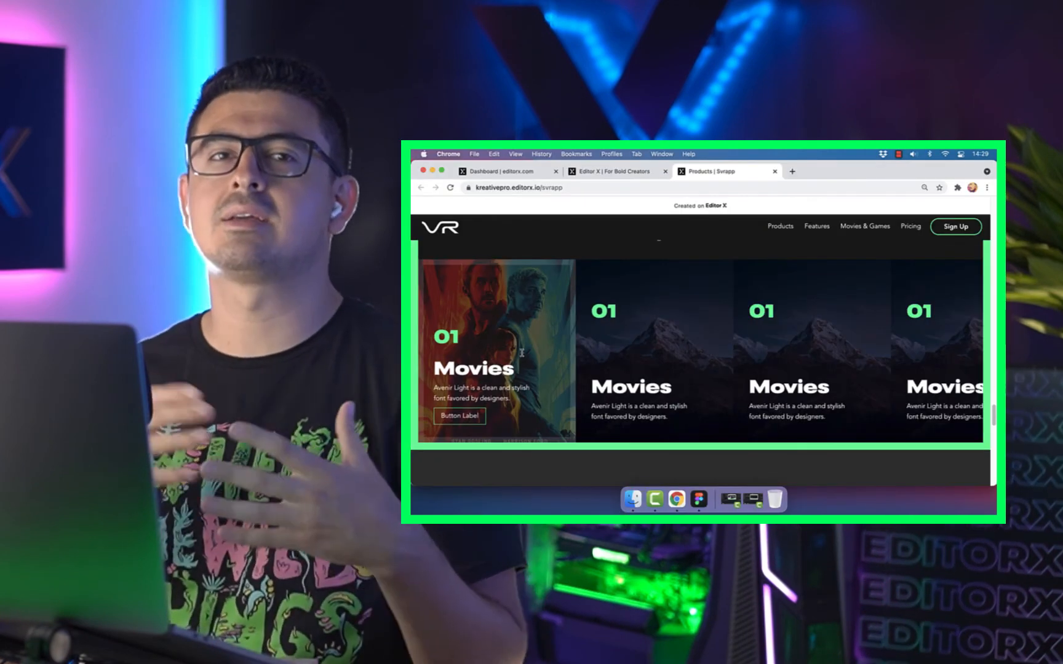
pyautogui.scroll(-10, 522, 353)
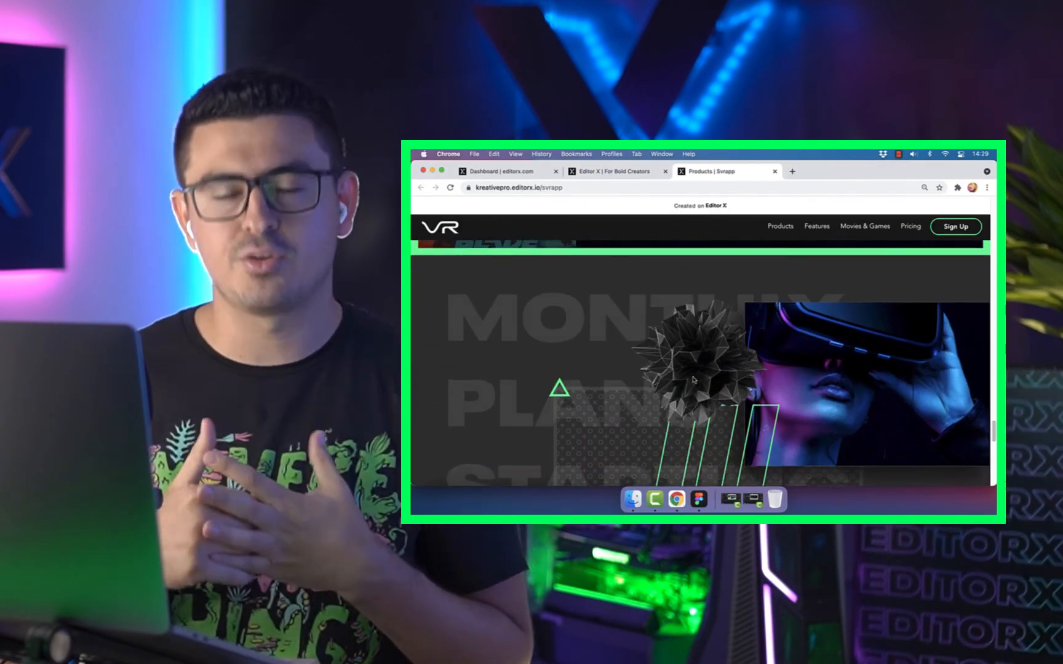
pyautogui.scroll(-10, 690, 352)
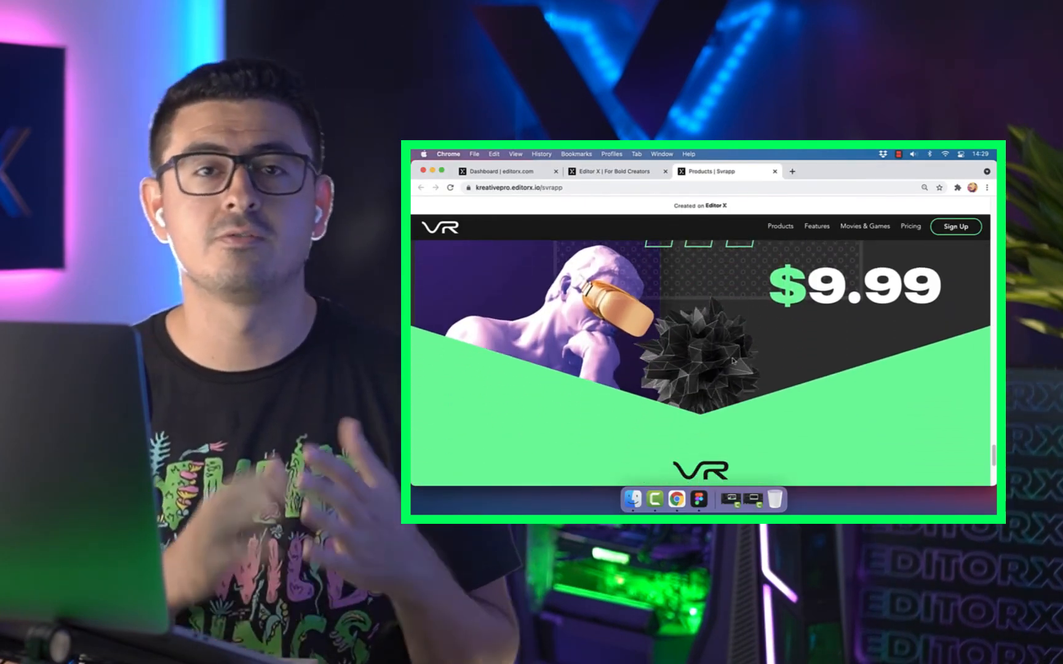